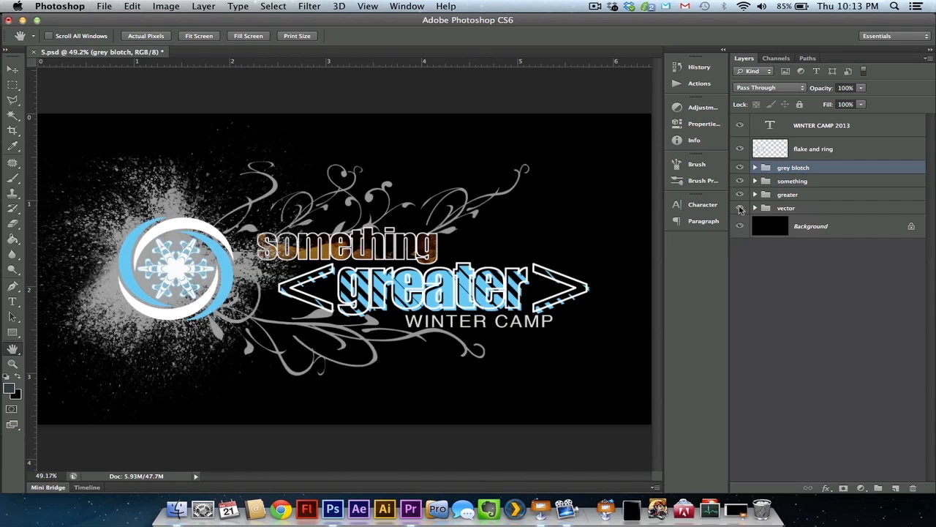
# Check what the grey blotch, something, greater, vector, and flake and ring items contain by hiding and restoring each one.
pyautogui.click(740, 168)
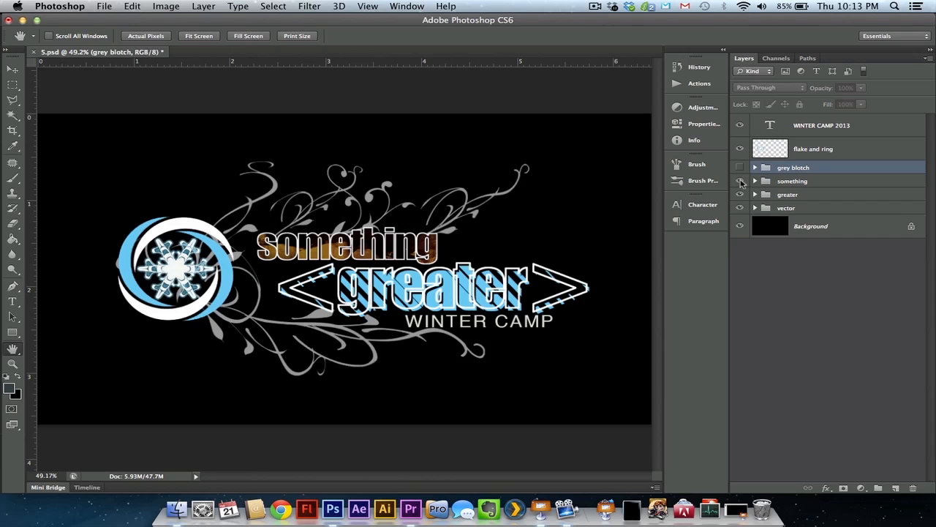
pyautogui.click(739, 181)
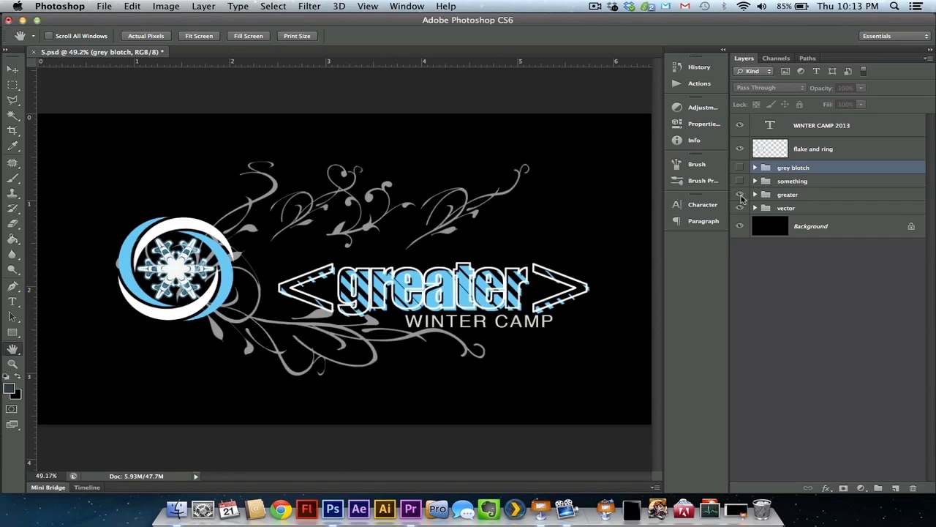
pyautogui.click(739, 194)
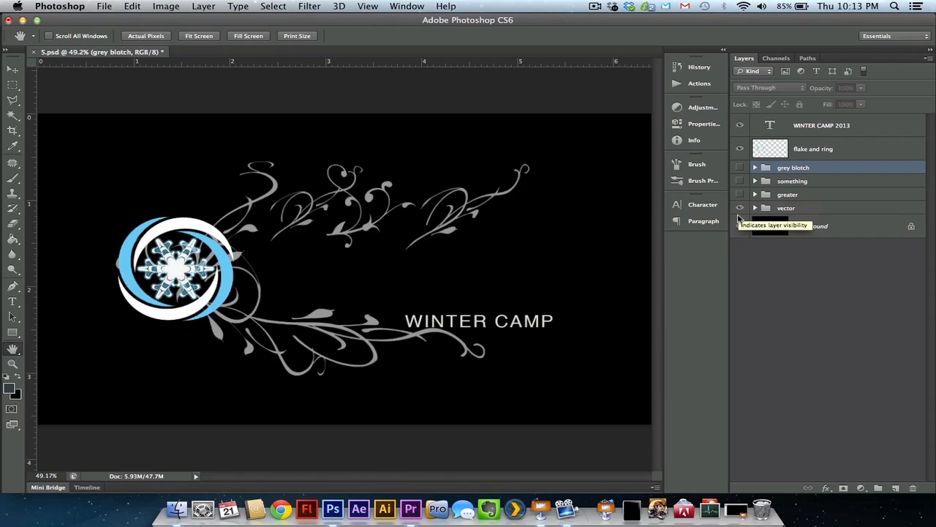
pyautogui.click(739, 210)
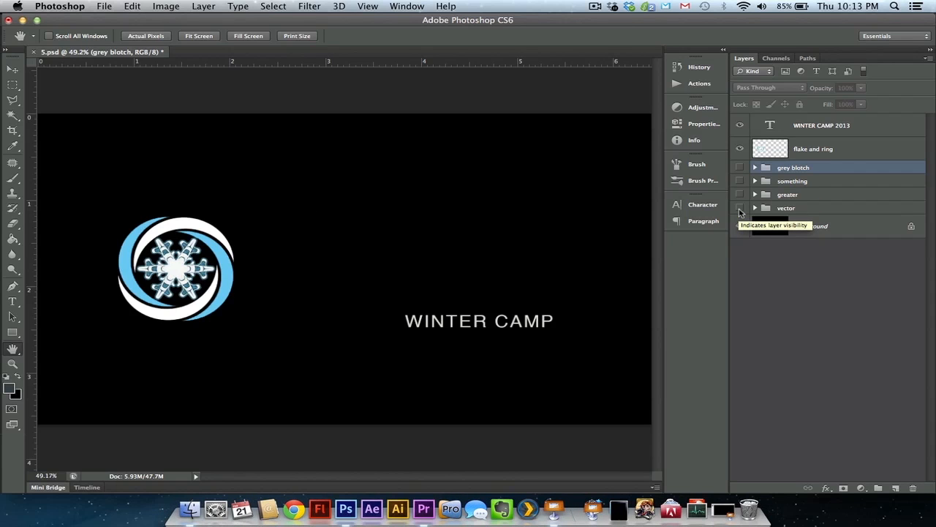
pyautogui.click(739, 209)
pyautogui.click(739, 209)
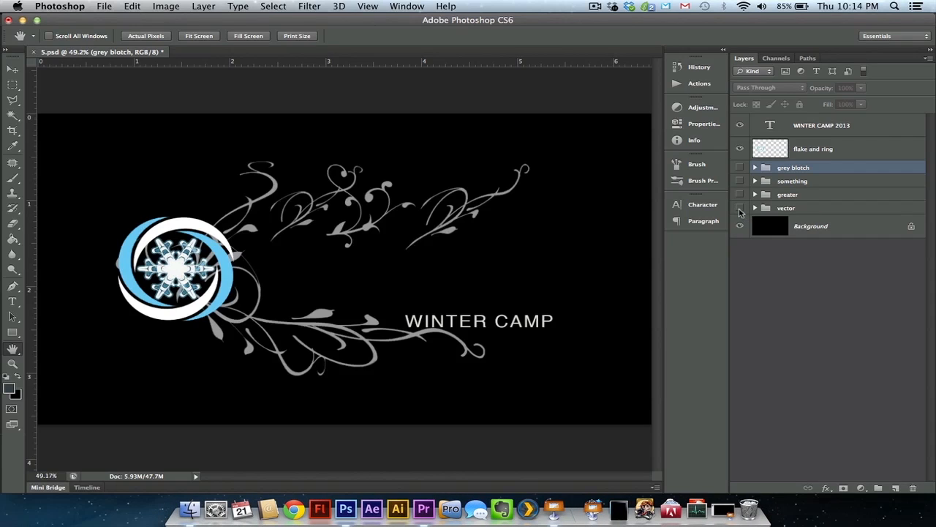
pyautogui.click(740, 149)
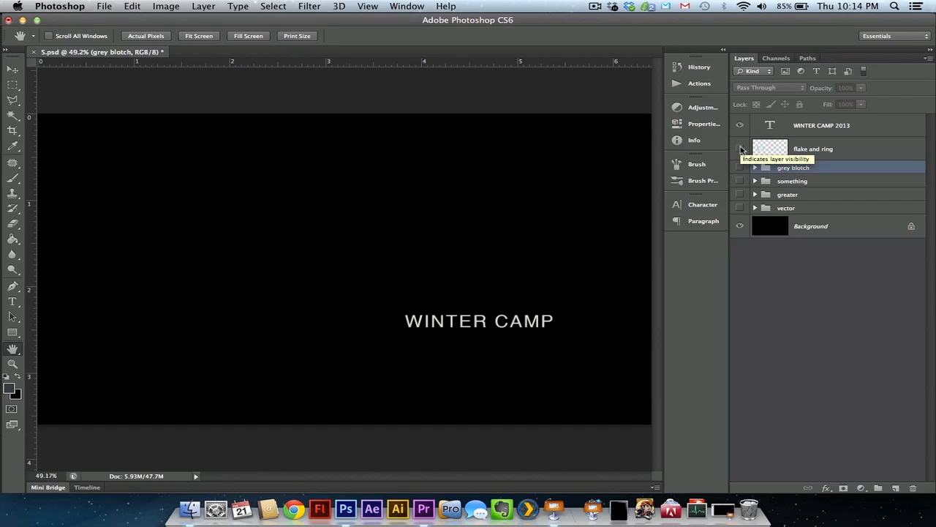
pyautogui.click(740, 150)
pyautogui.click(741, 168)
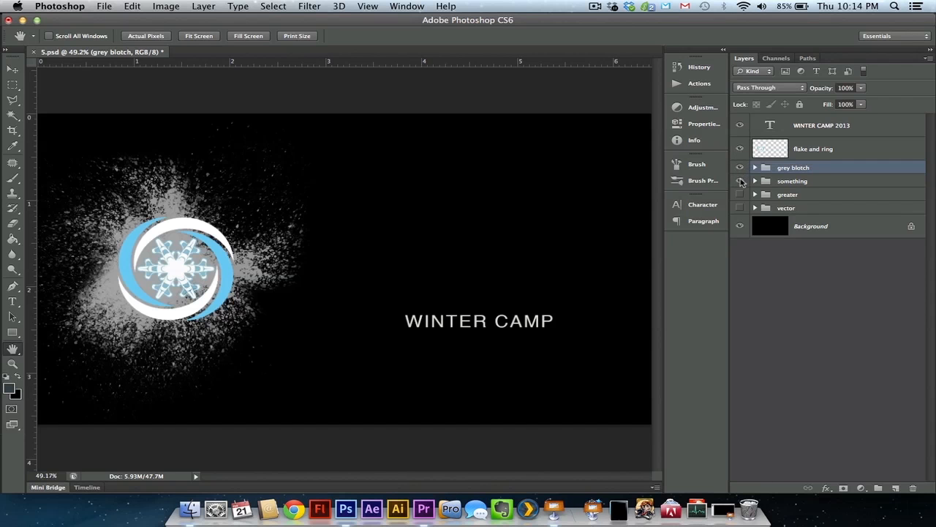
pyautogui.click(740, 180)
pyautogui.click(740, 194)
pyautogui.click(740, 208)
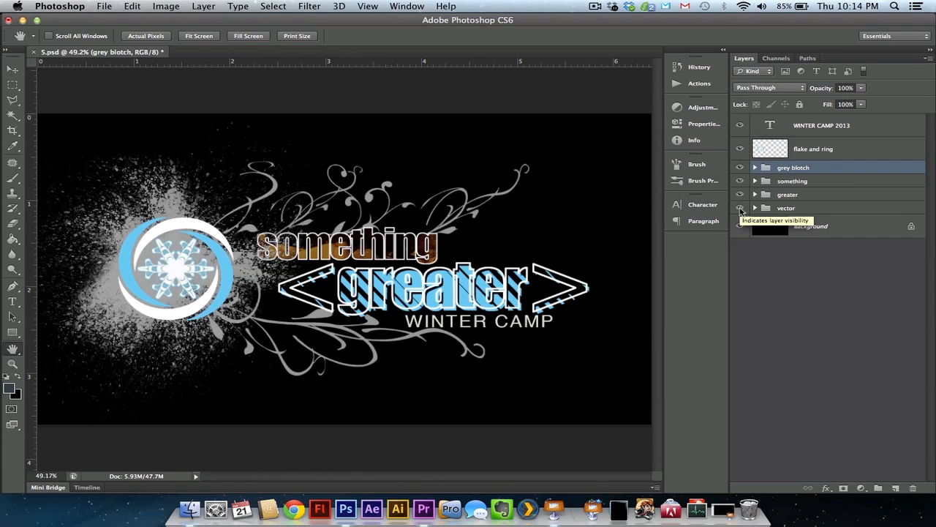
# Inspect the layers inside the grey blotch, something, greater and vector groups by expanding and collapsing each group.
pyautogui.click(755, 168)
pyautogui.click(755, 167)
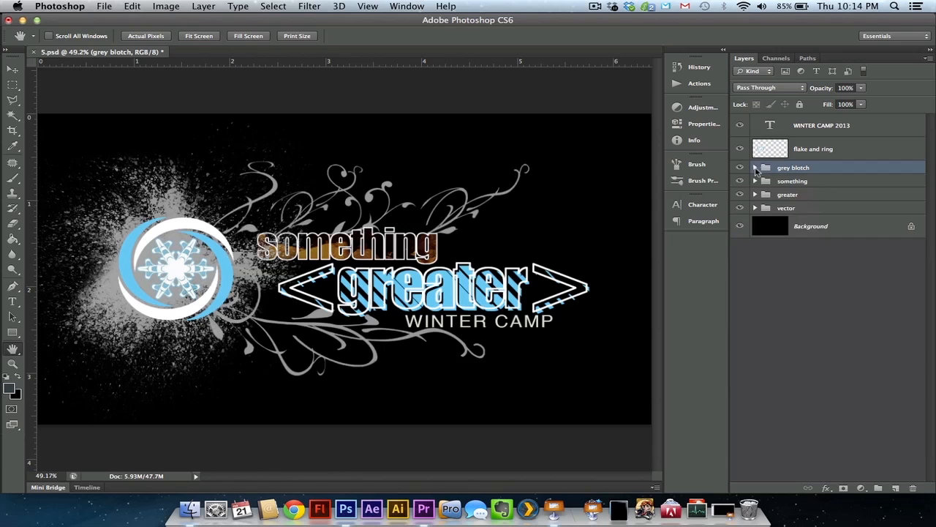
pyautogui.click(754, 181)
pyautogui.click(755, 180)
pyautogui.click(755, 195)
pyautogui.click(755, 195)
pyautogui.click(755, 207)
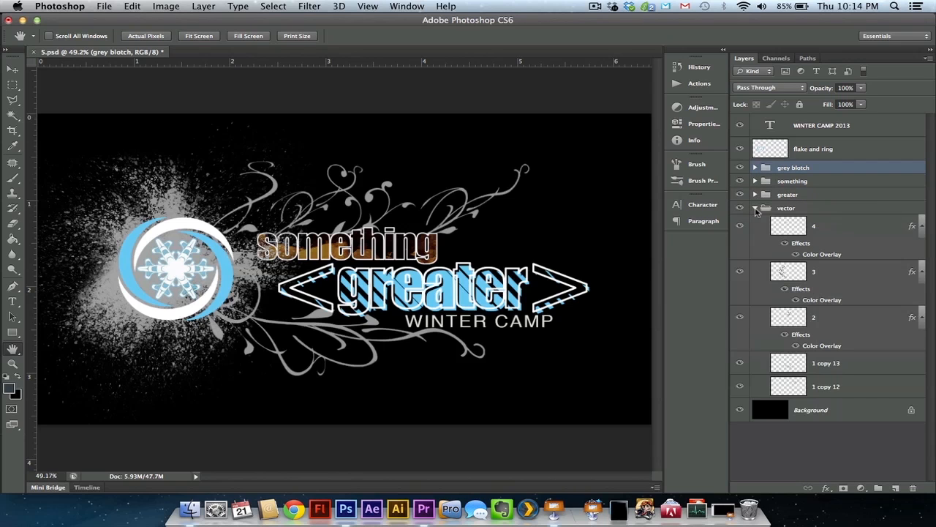
pyautogui.click(755, 207)
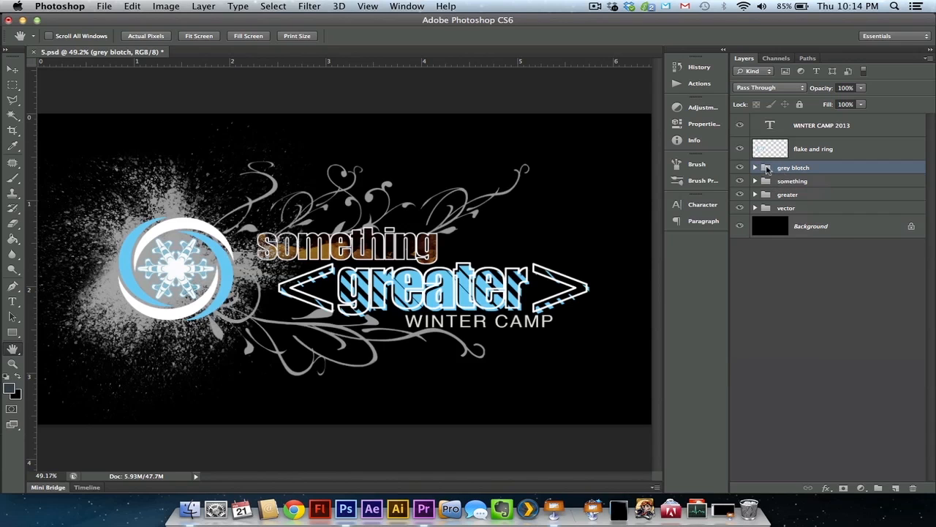
# Merge the grey blotch group into a single layer and check its content by toggling its visibility.
pyautogui.click(780, 180)
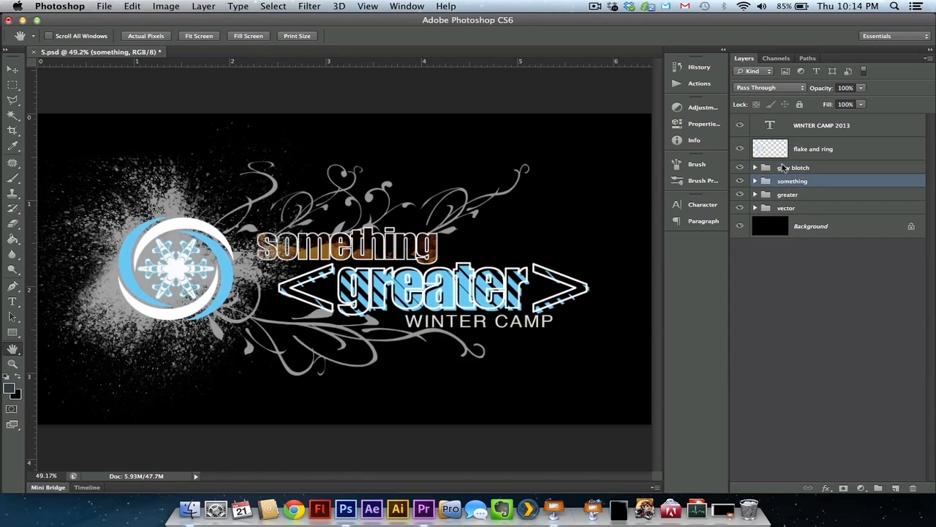
pyautogui.click(798, 170)
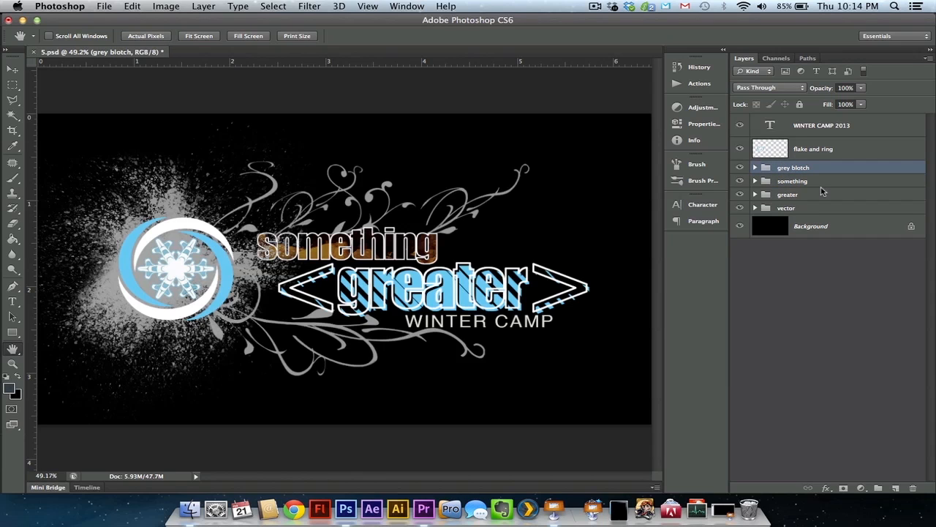
pyautogui.press('super+e')
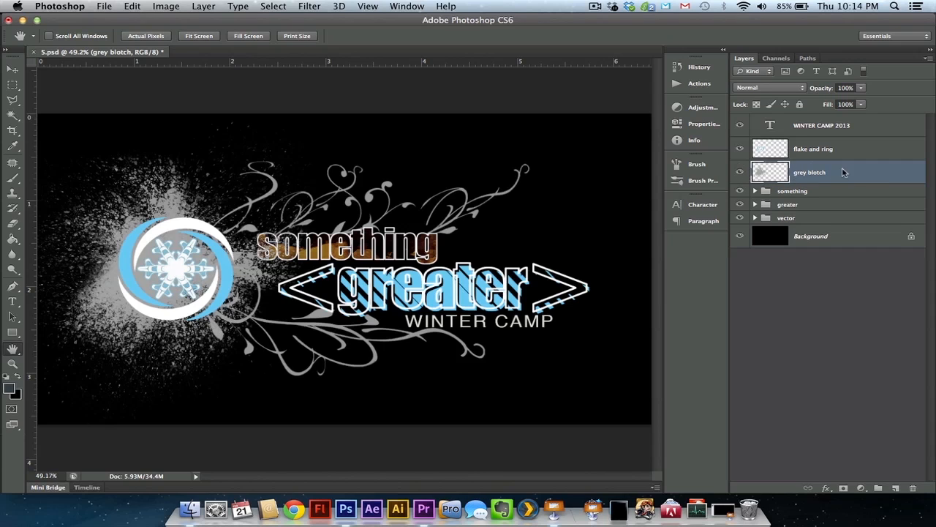
pyautogui.click(739, 173)
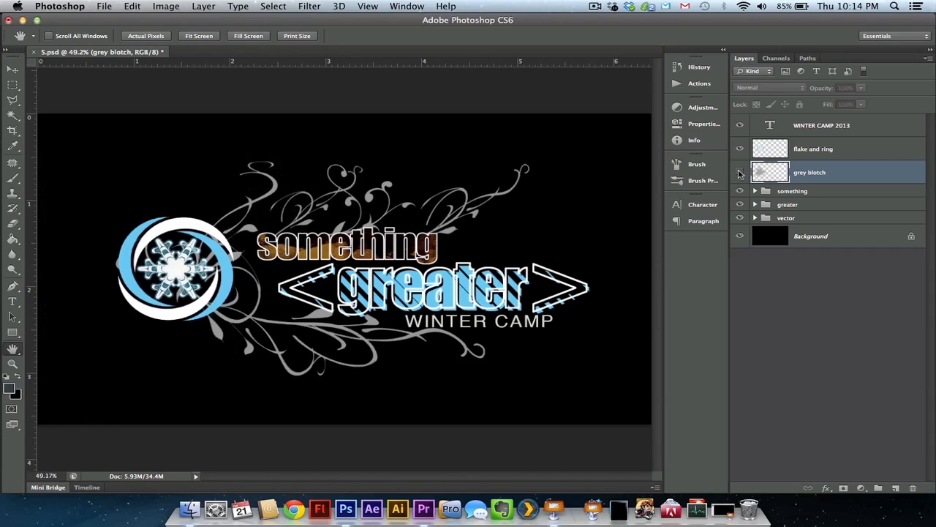
pyautogui.click(740, 173)
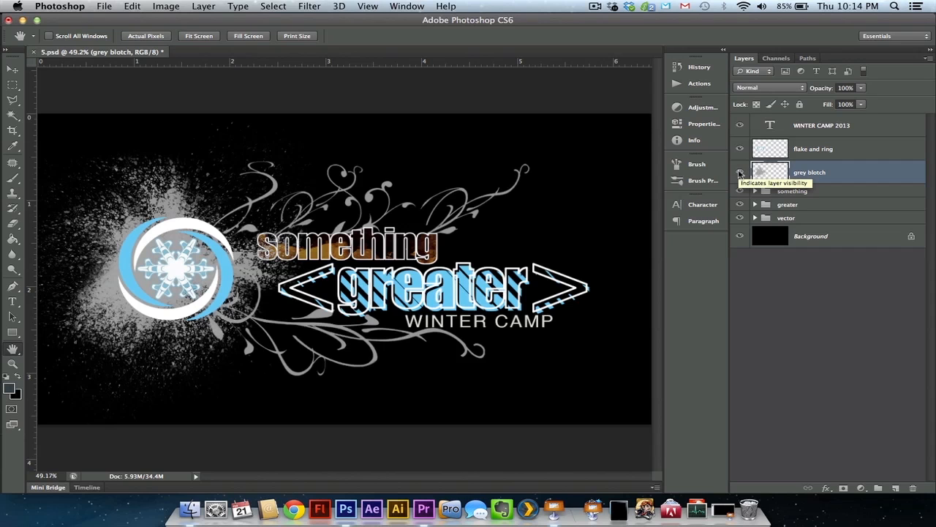
pyautogui.click(739, 172)
pyautogui.click(739, 173)
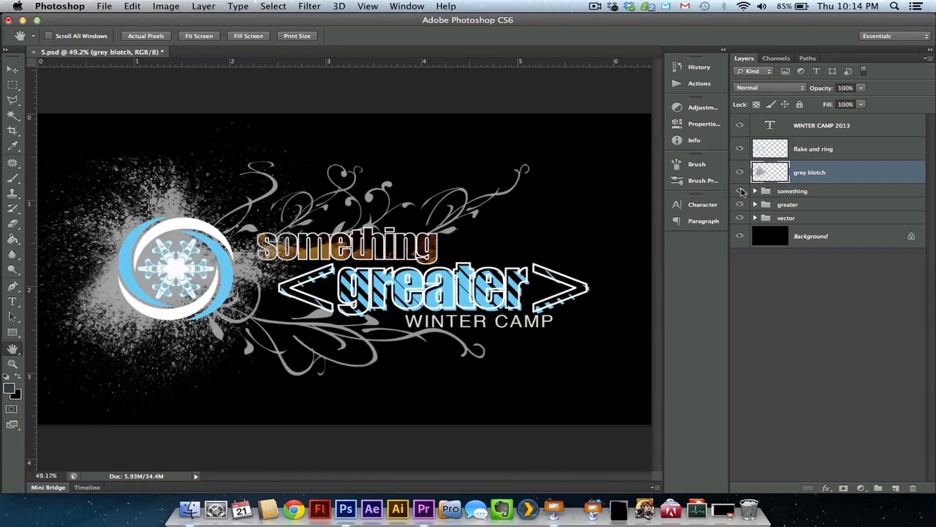
# Merge the something group into a single layer and check its content by toggling its visibility.
pyautogui.click(797, 192)
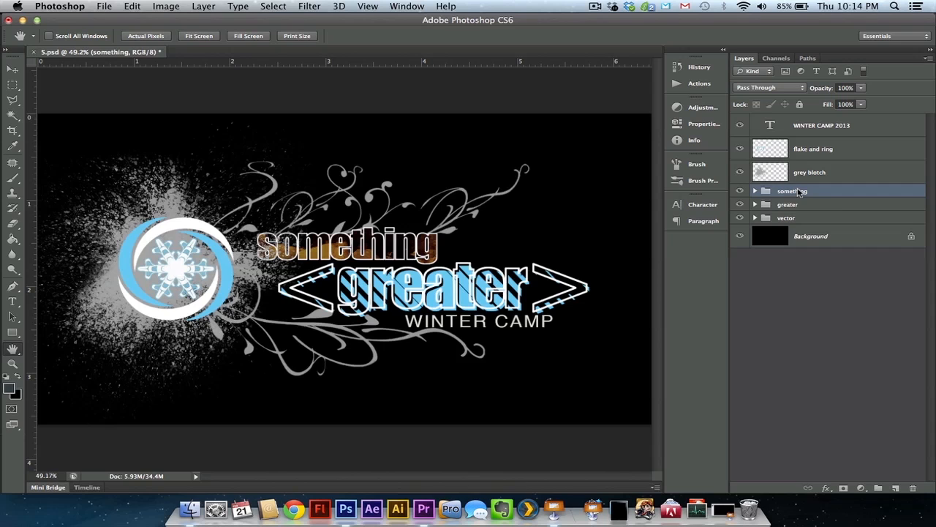
pyautogui.hotkey('ctrl', 'e')
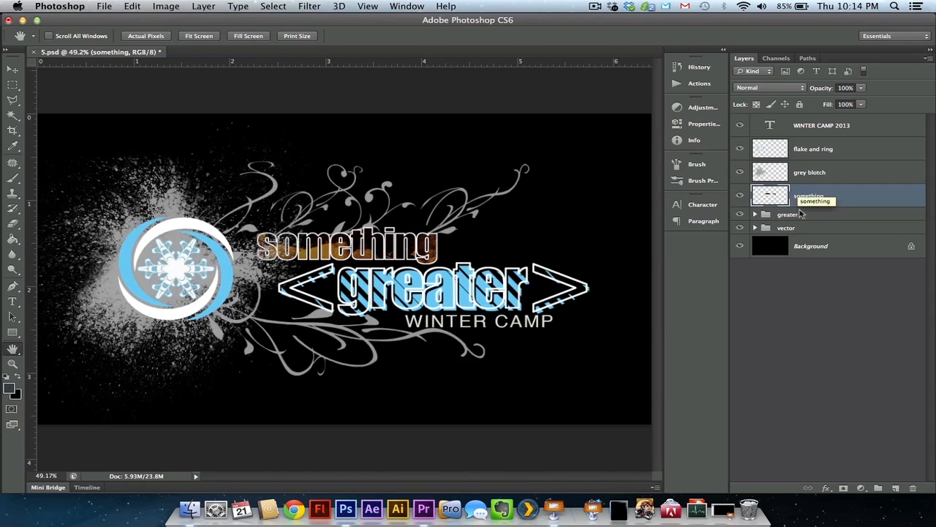
pyautogui.click(740, 196)
pyautogui.click(740, 196)
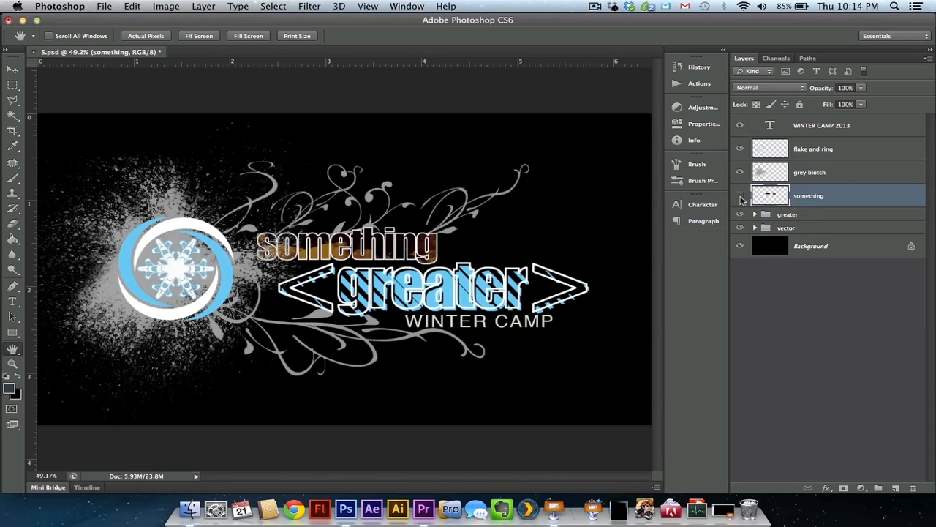
pyautogui.click(741, 196)
pyautogui.click(740, 196)
pyautogui.click(740, 196)
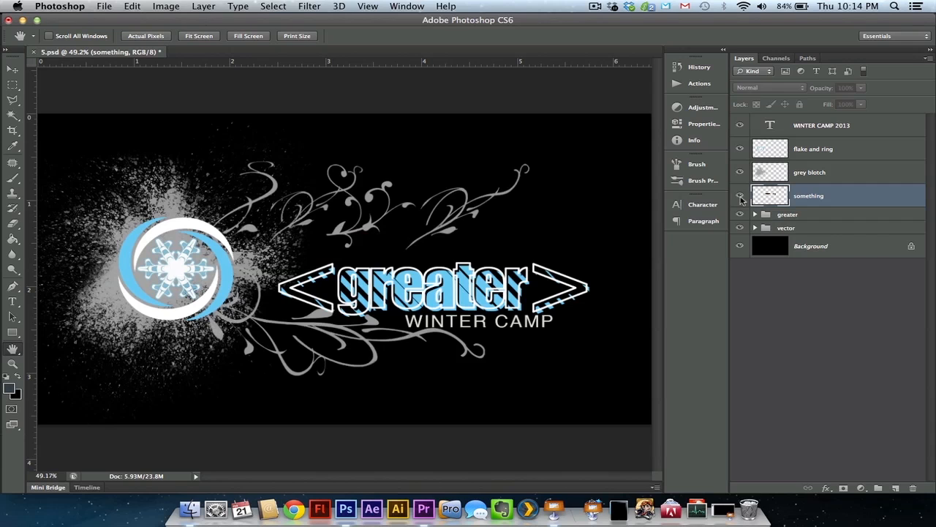
pyautogui.click(740, 196)
# Merge the greater group and the vector group each into a single layer.
pyautogui.click(784, 217)
pyautogui.press('super+shift+g')
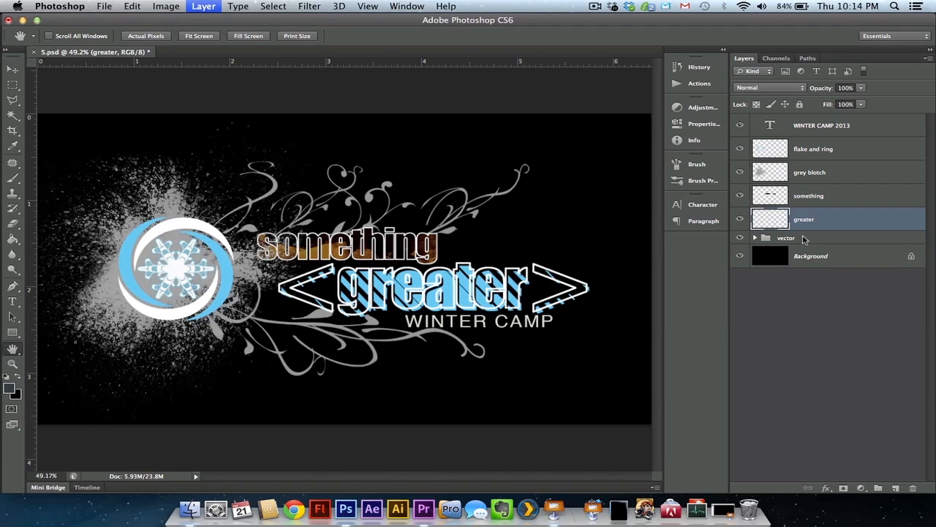
pyautogui.click(794, 238)
pyautogui.press('super+shift+g')
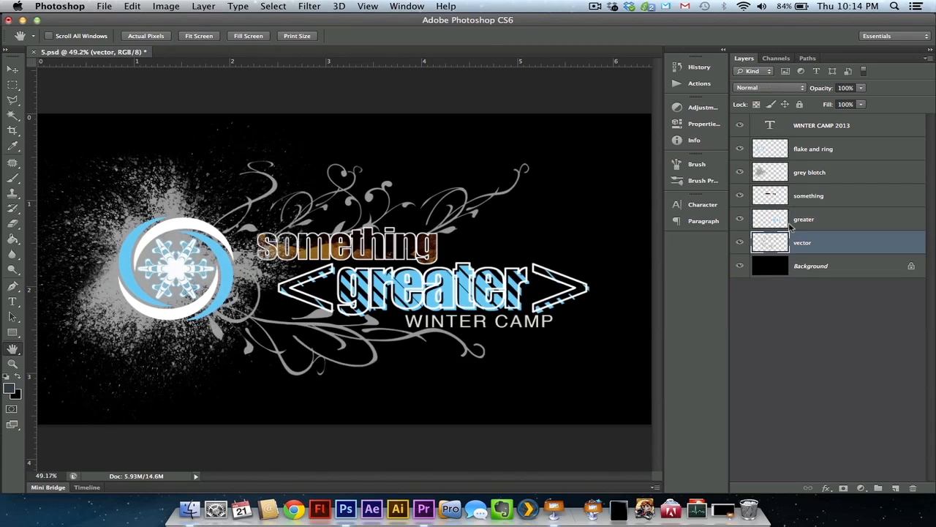
# Go through the flake and ring, grey blotch, something and greater layers one by one to review the flattened layer stack.
pyautogui.click(824, 149)
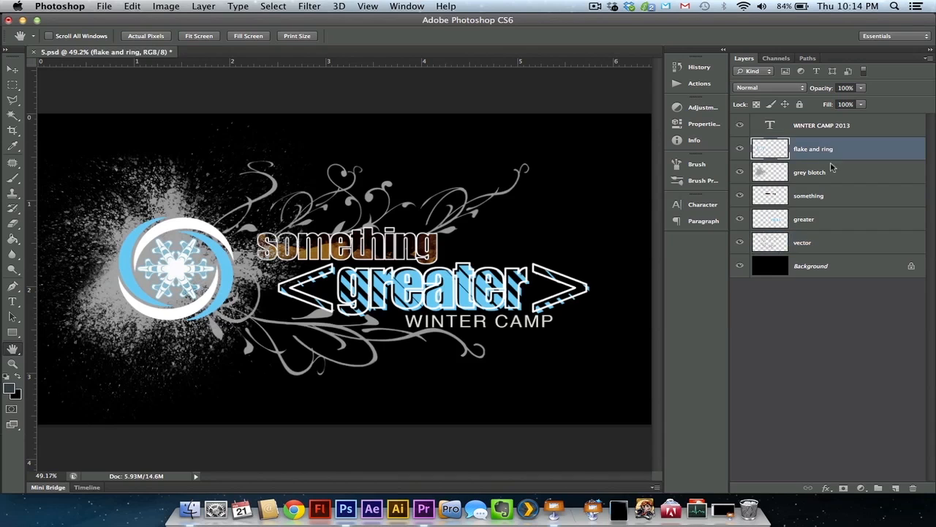
pyautogui.click(810, 175)
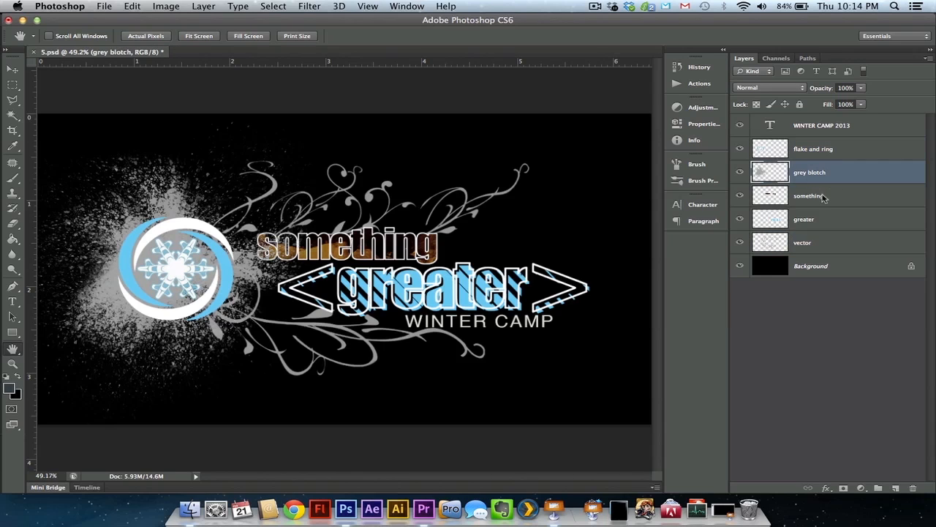
pyautogui.click(823, 198)
pyautogui.click(825, 222)
# Select the vector layer and hide every other layer, including the Background, so only the swirls show on transparency.
pyautogui.click(824, 242)
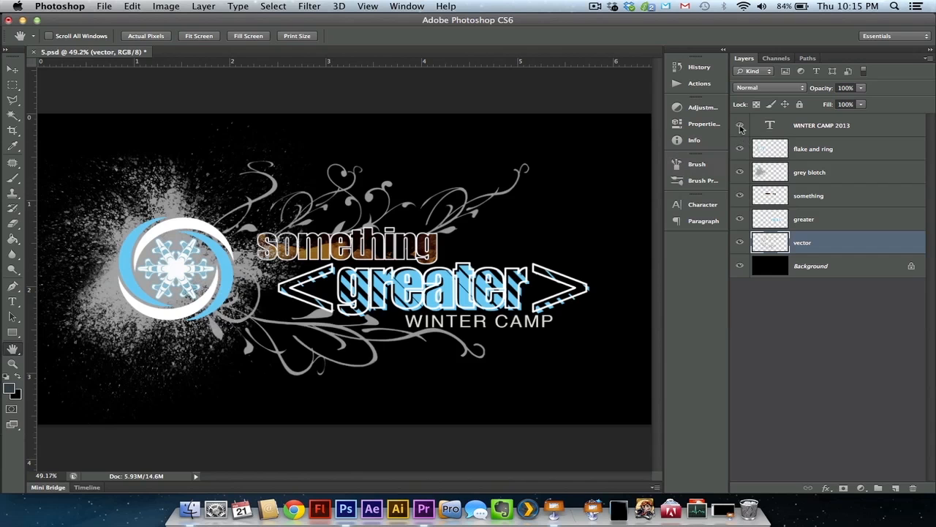
pyautogui.moveTo(740, 128); pyautogui.dragTo(740, 272)
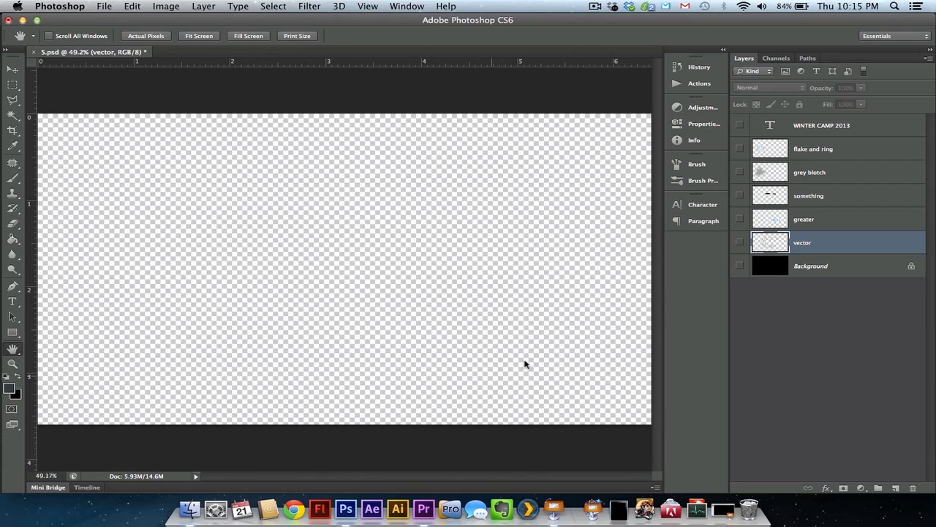
pyautogui.click(739, 242)
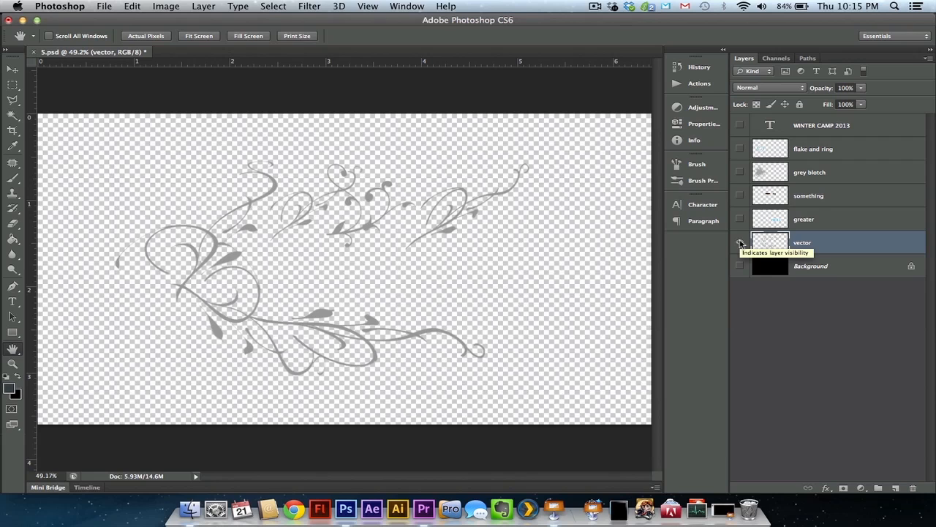
# Crop the canvas to a rectangular marquee drawn closely around all the swirl ornaments, and switch to the Move tool.
pyautogui.click(13, 85)
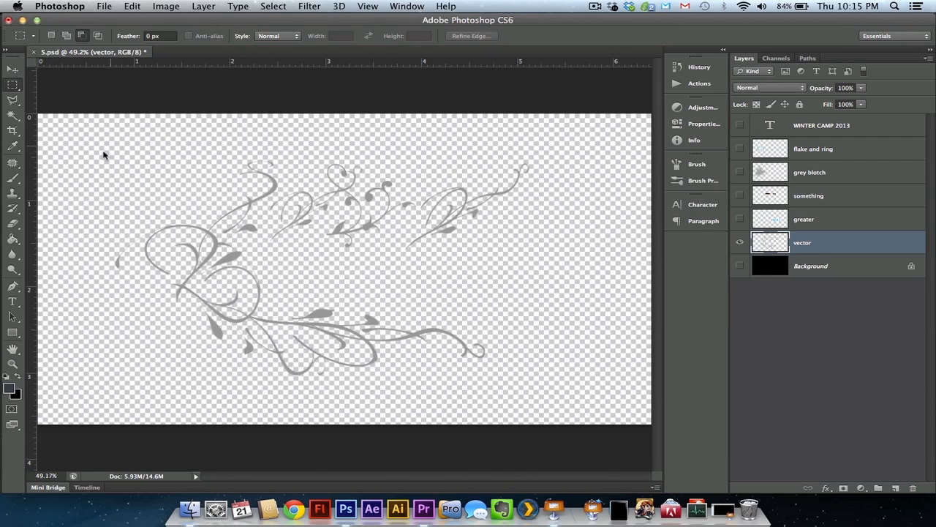
pyautogui.moveTo(110, 150); pyautogui.dragTo(534, 380)
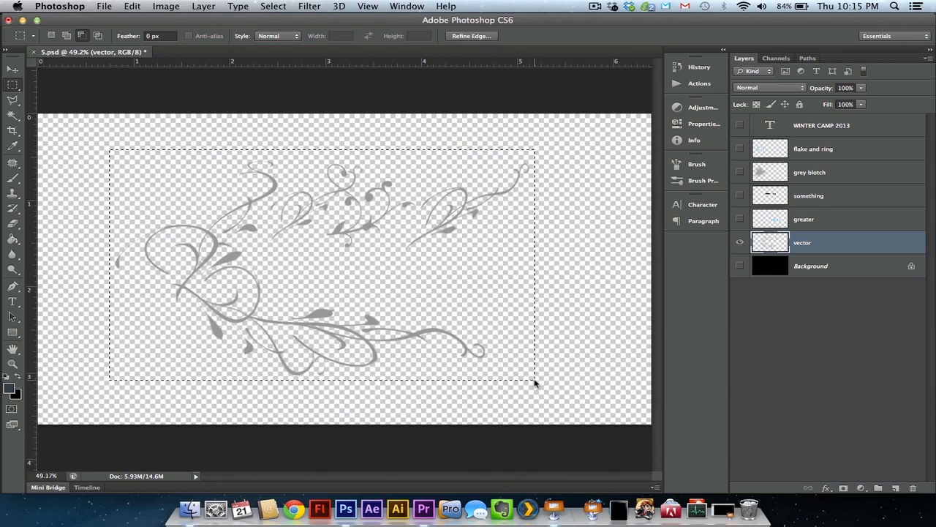
pyautogui.click(166, 6)
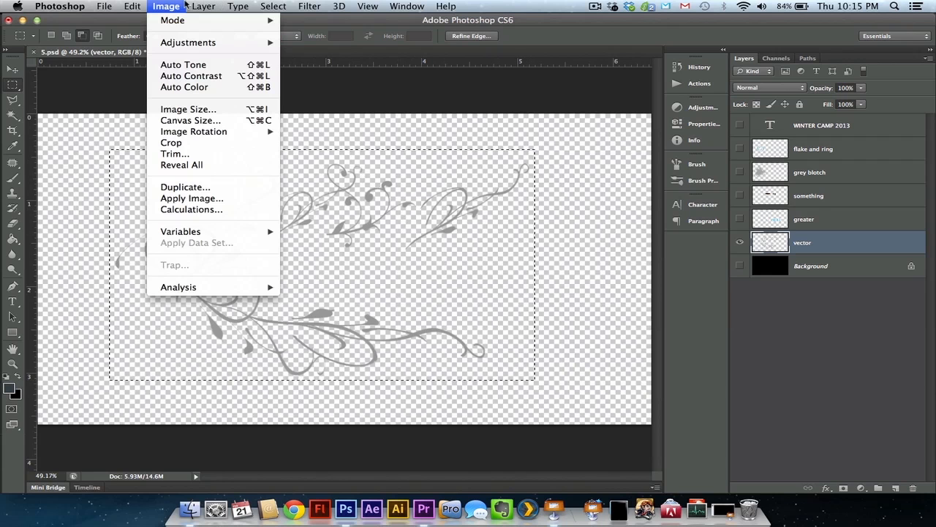
pyautogui.click(188, 149)
pyautogui.press('super+a')
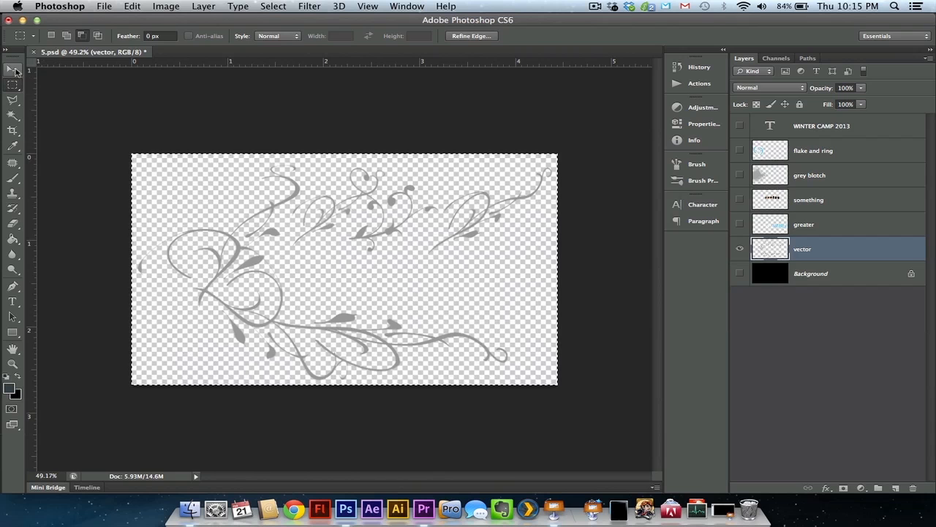
pyautogui.click(12, 69)
# Export the cropped swirls for the web as a transparent PNG-24 named floral on the Desktop.
pyautogui.click(104, 6)
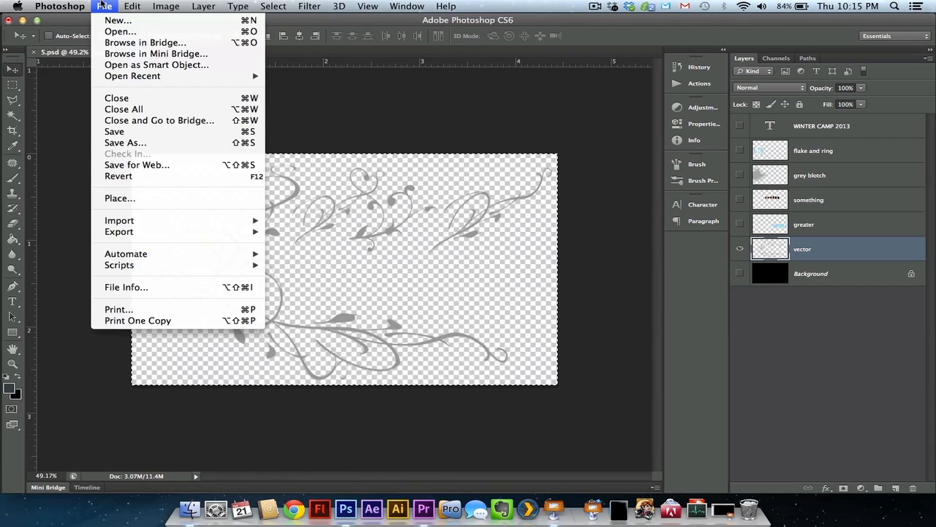
pyautogui.click(160, 161)
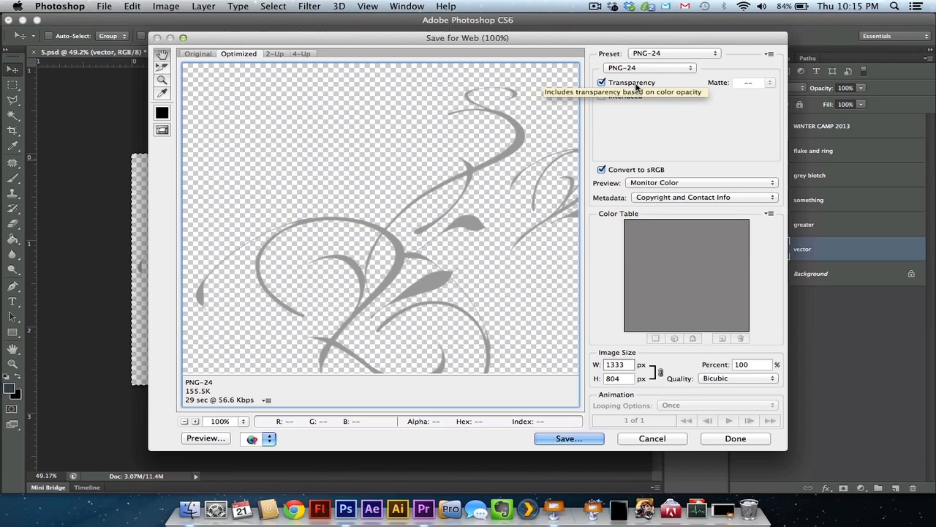
pyautogui.click(568, 440)
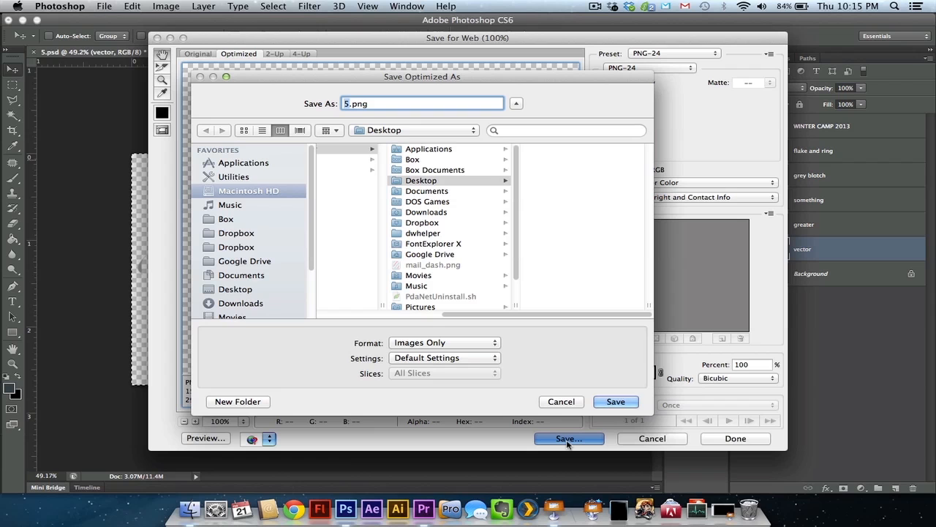
pyautogui.write('floral')
pyautogui.press('Return')
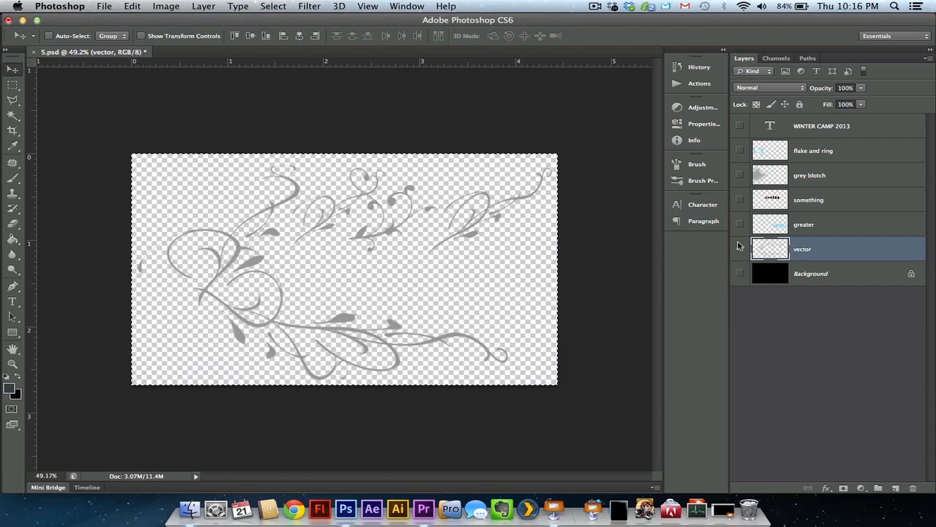
# Undo the swirl crop, show only the greater layer, and crop the canvas to a marquee drawn closely around its lettering and arrows.
pyautogui.press('super+z')
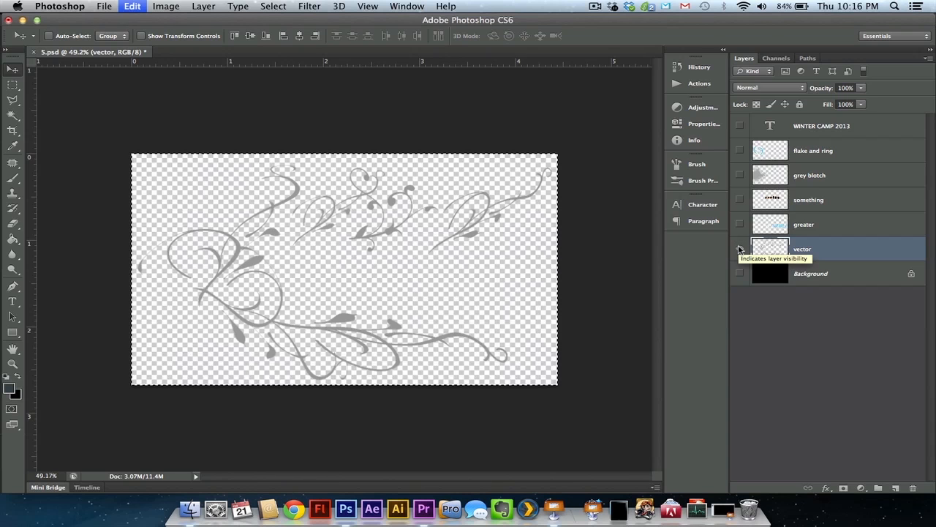
pyautogui.click(740, 243)
pyautogui.click(739, 219)
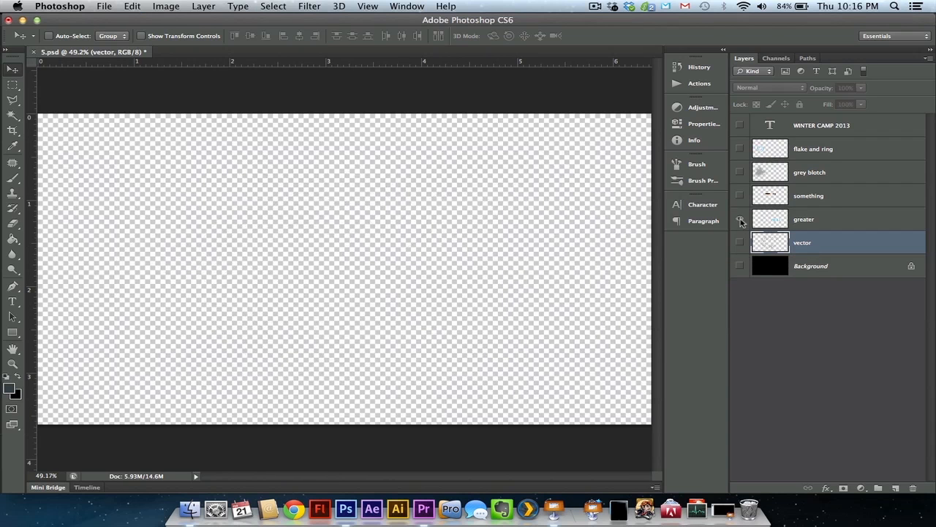
pyautogui.click(12, 84)
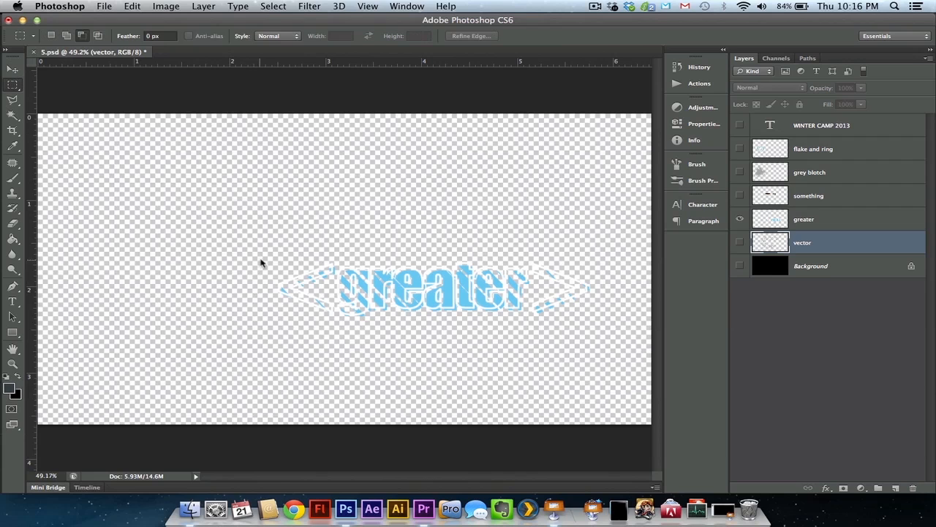
pyautogui.moveTo(276, 254); pyautogui.dragTo(597, 323)
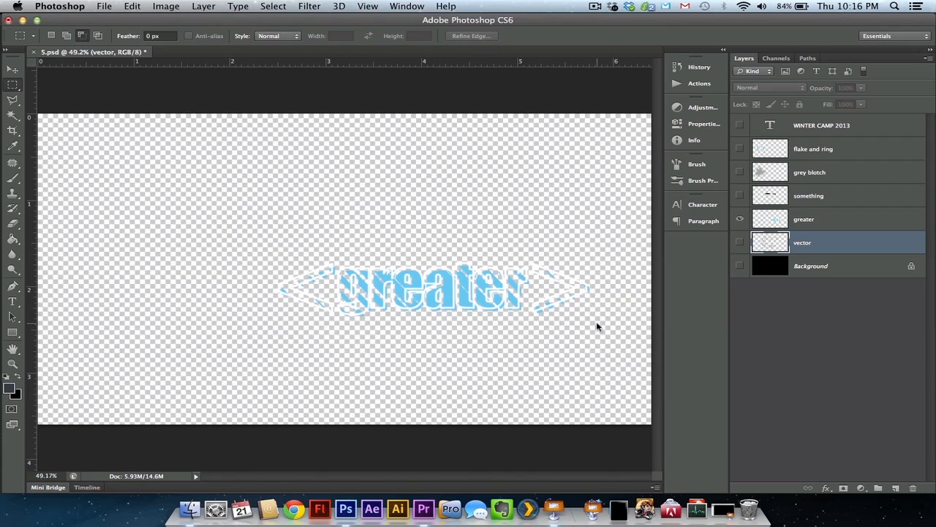
pyautogui.click(167, 6)
pyautogui.click(194, 143)
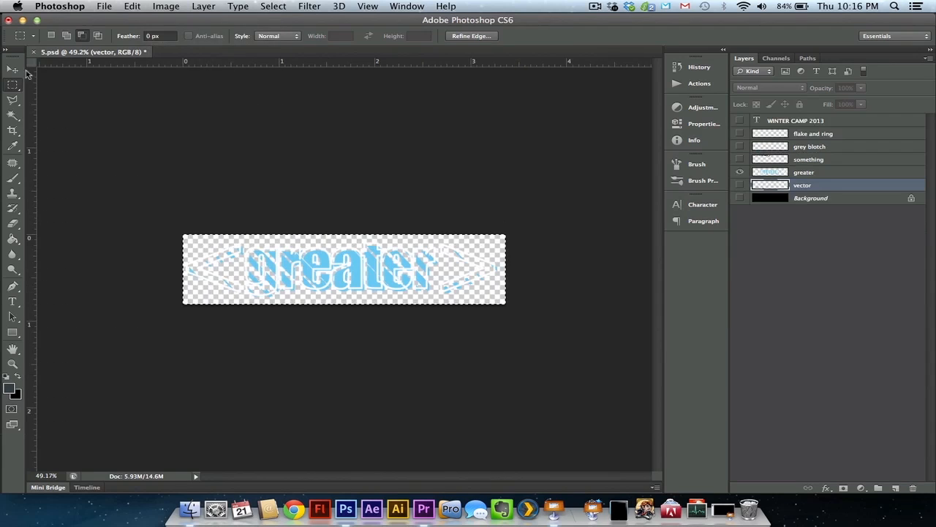
# Export the cropped greater artwork for the web as a PNG-24 named greater on the Desktop.
pyautogui.click(12, 68)
pyautogui.click(104, 6)
pyautogui.click(153, 163)
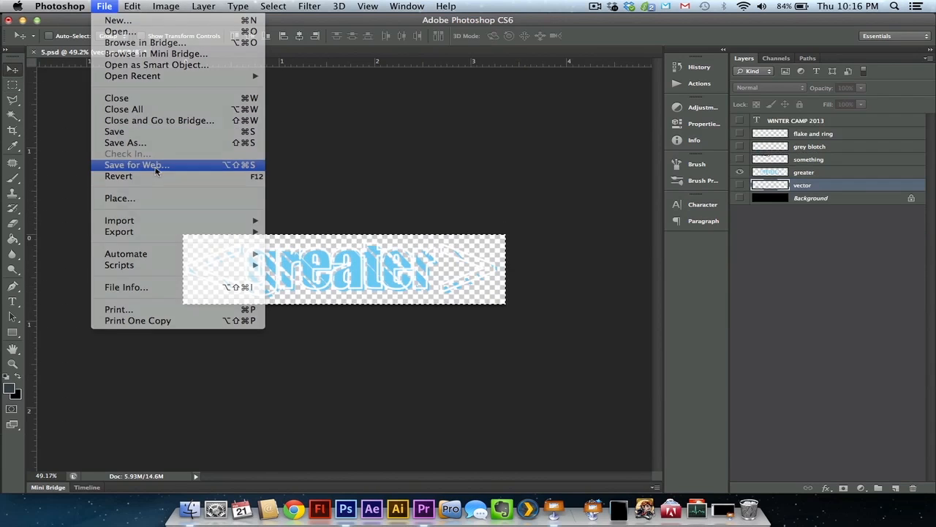
pyautogui.press('Return')
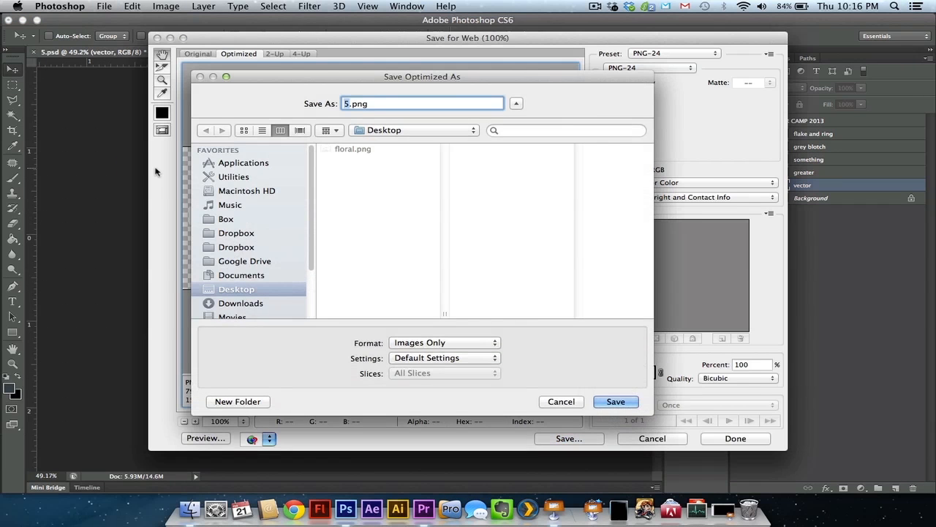
pyautogui.write('greater')
pyautogui.press('Return')
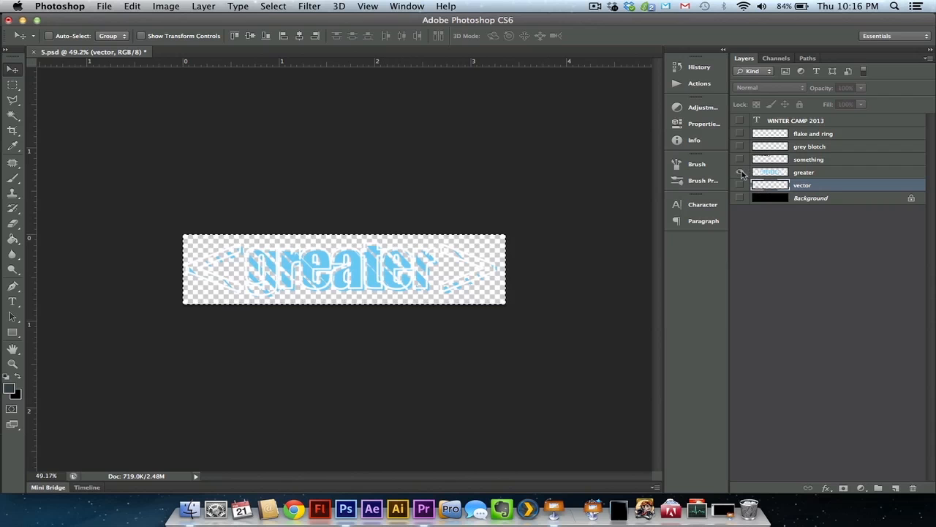
# Undo the greater crop, show only the something layer, and crop the canvas to a marquee of about 1.93 by 0.57 in around the word.
pyautogui.click(739, 172)
pyautogui.click(739, 158)
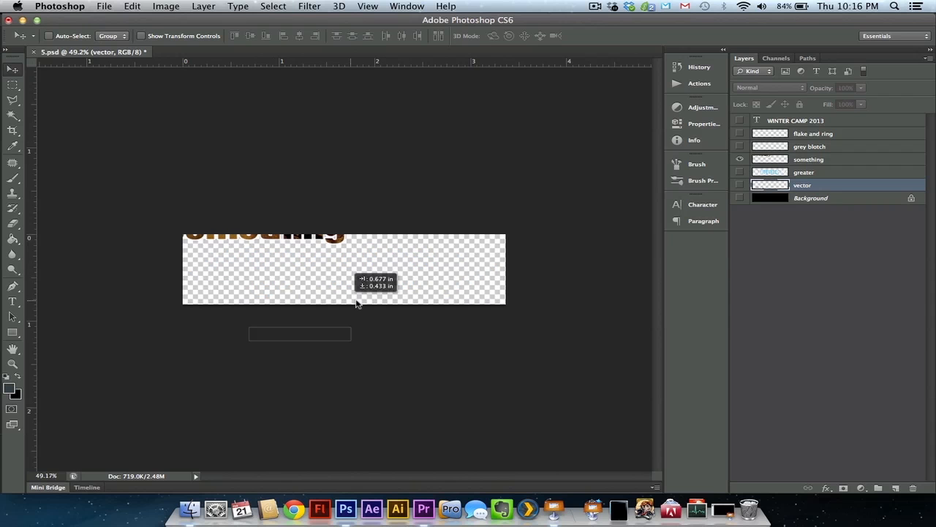
pyautogui.click(769, 158)
pyautogui.press('alt+super+z')
pyautogui.press('alt+super+z')
pyautogui.press('alt+super+z')
pyautogui.click(739, 195)
pyautogui.click(739, 219)
pyautogui.press('m')
pyautogui.moveTo(254, 221); pyautogui.dragTo(440, 269)
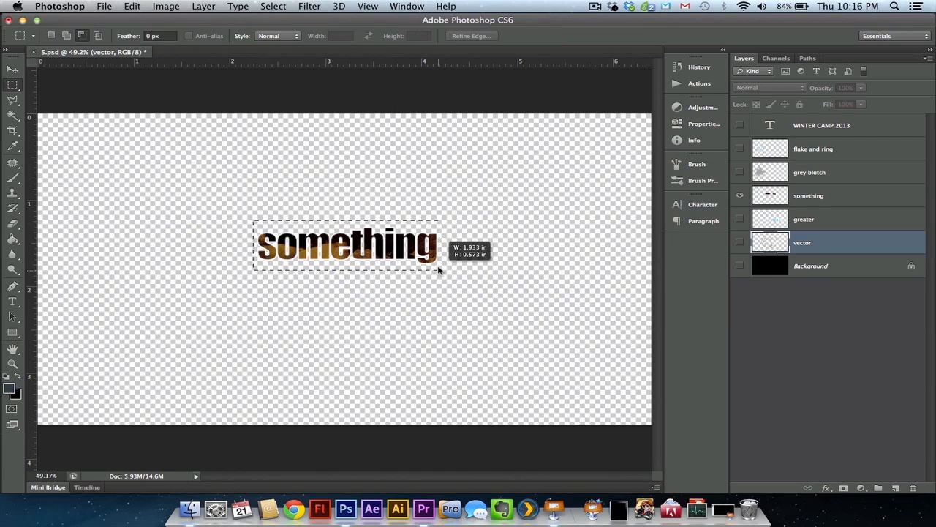
pyautogui.click(166, 6)
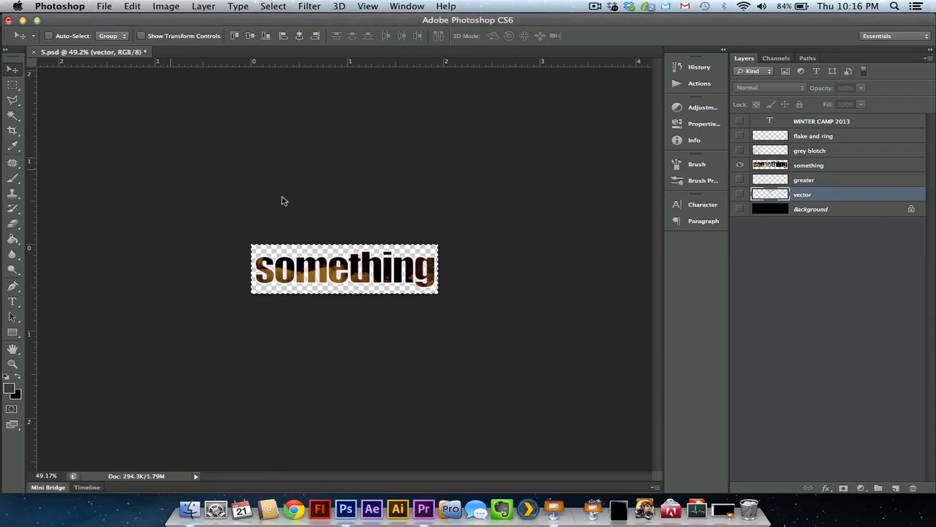
# With only the grey blotch layer visible, crop the full canvas closely around the blotch and export it for the web as grey.png.
pyautogui.click(740, 163)
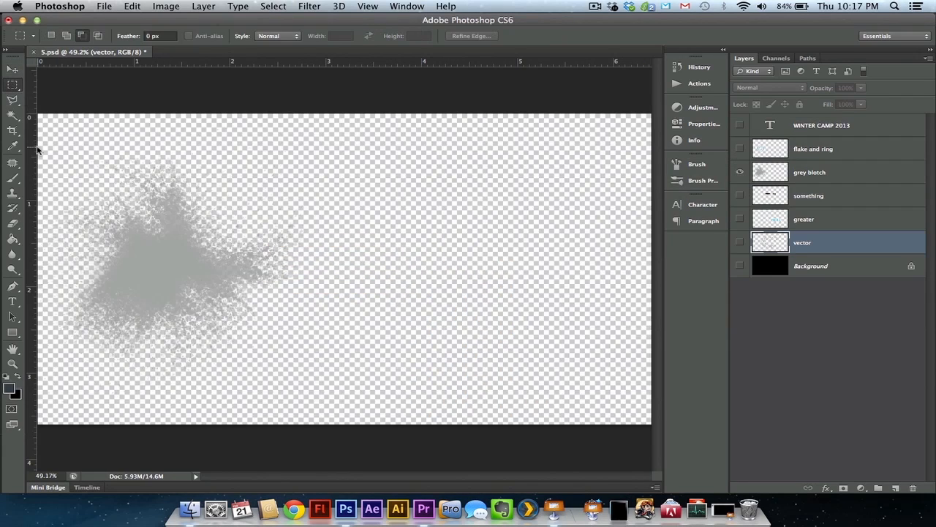
pyautogui.moveTo(38, 146); pyautogui.dragTo(303, 387)
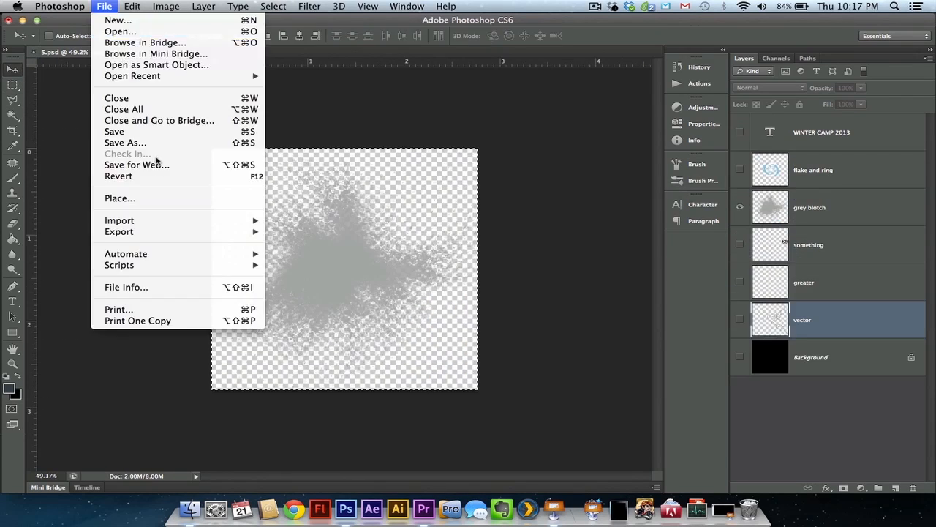
pyautogui.click(157, 173)
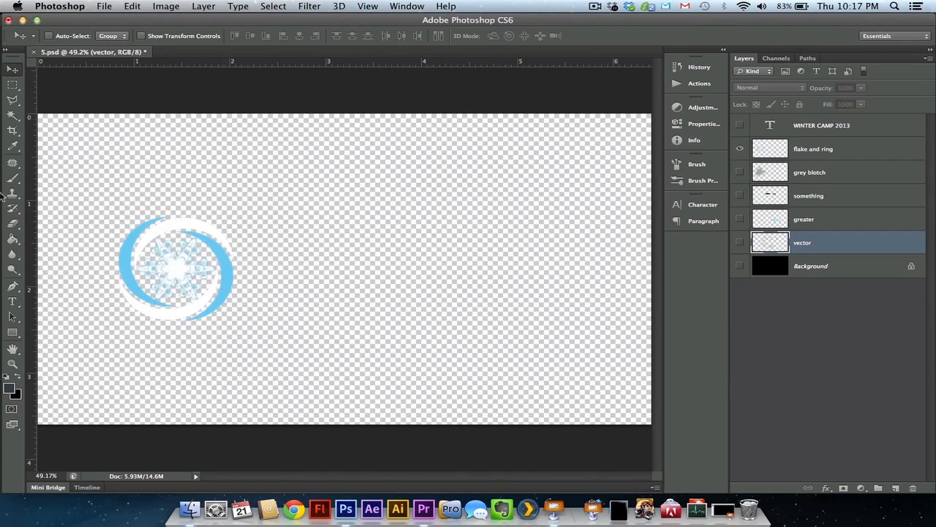
# Crop the full canvas closely around the flake and ring emblem and export it for the web as flake.png.
pyautogui.moveTo(119, 213); pyautogui.dragTo(238, 326)
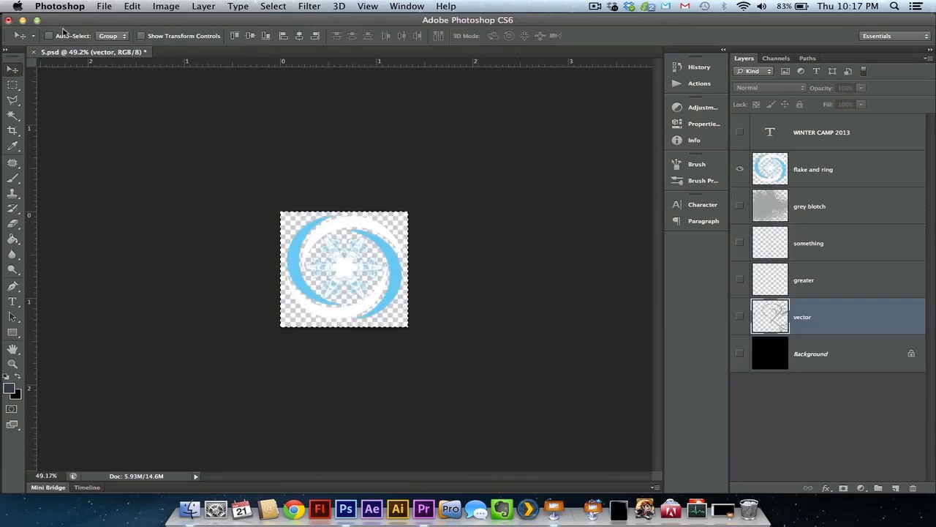
pyautogui.write('fl')
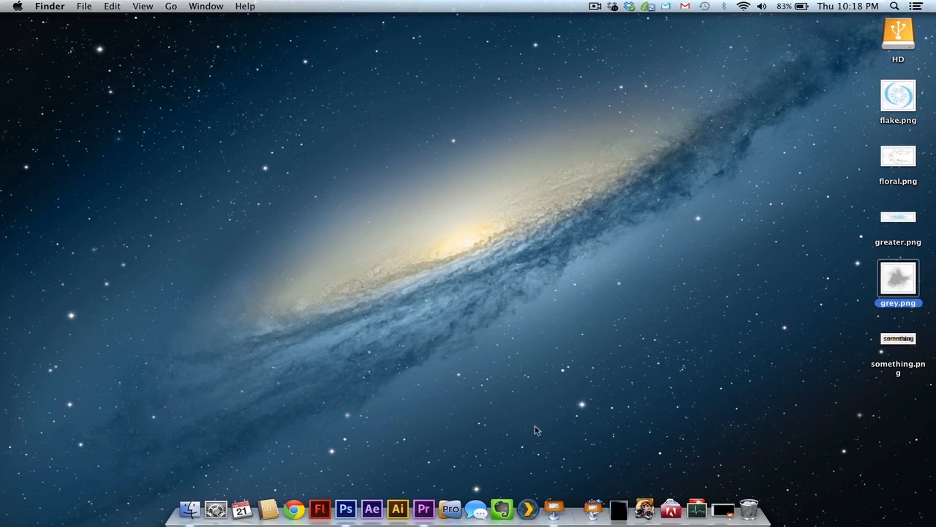
# Quit Photoshop without saving the changes to 5.psd.
pyautogui.rightClick(348, 515)
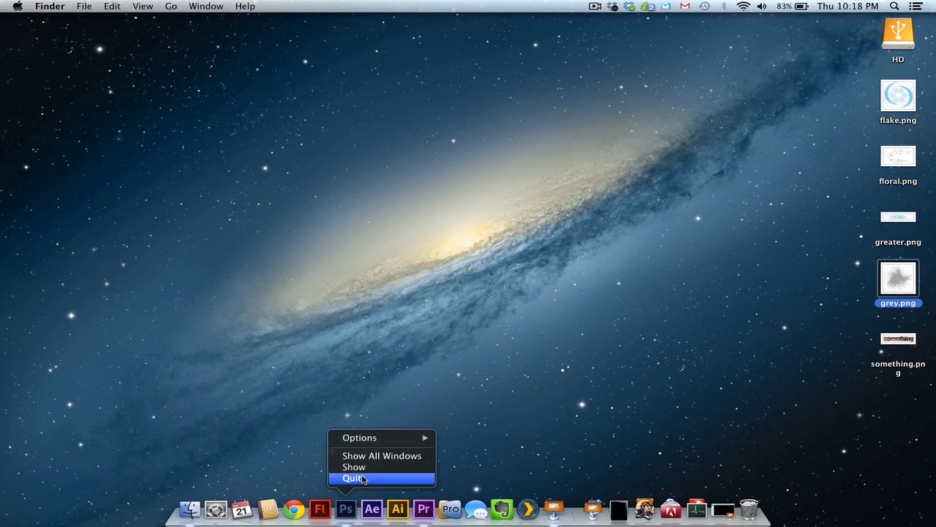
pyautogui.click(360, 479)
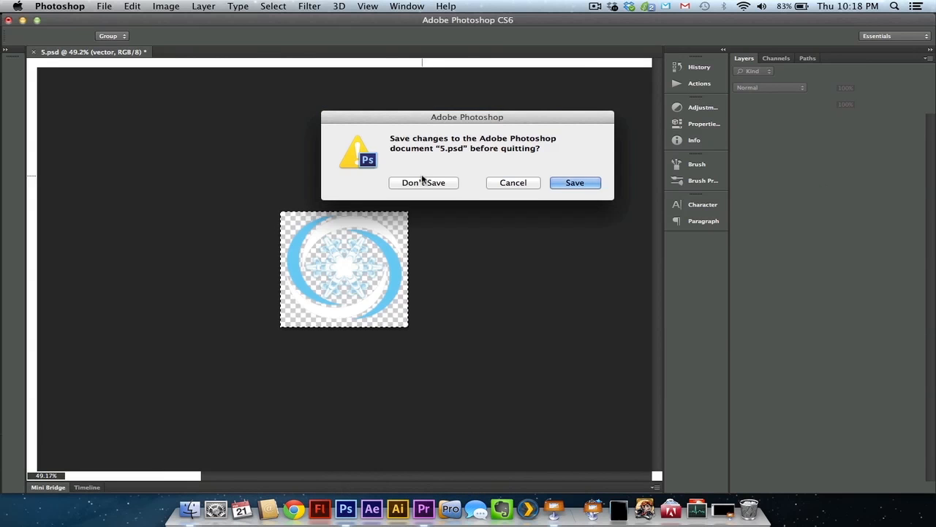
pyautogui.click(424, 182)
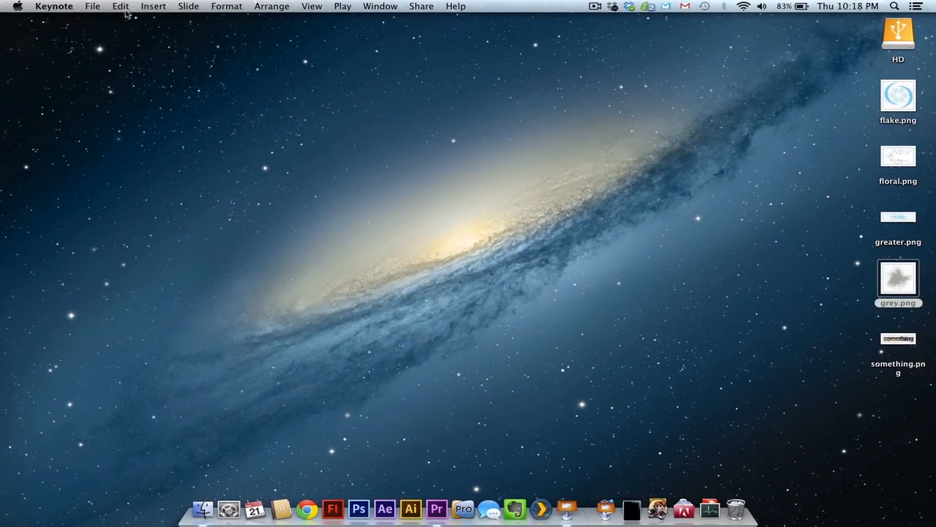
# In Keynote, create a presentation with the Black theme at 1280 x 720 and delete both text placeholders from its slide.
pyautogui.click(92, 6)
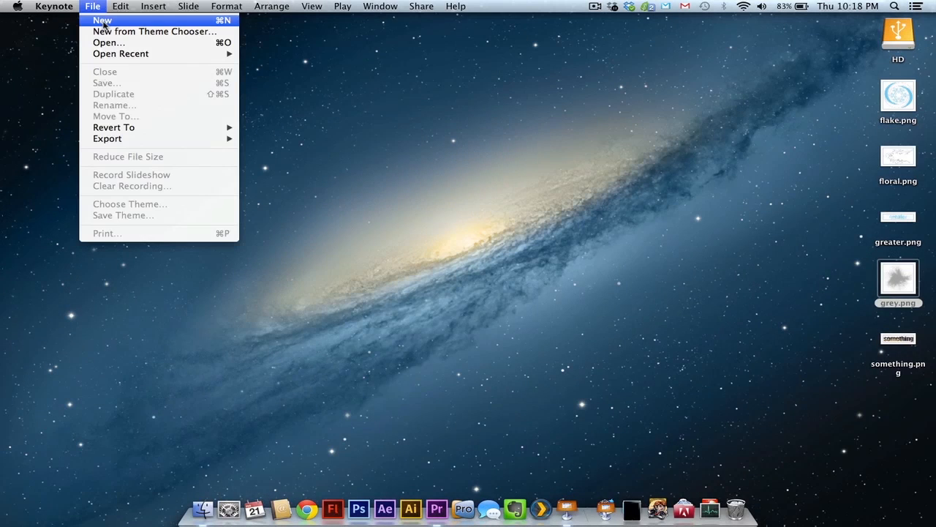
pyautogui.click(104, 23)
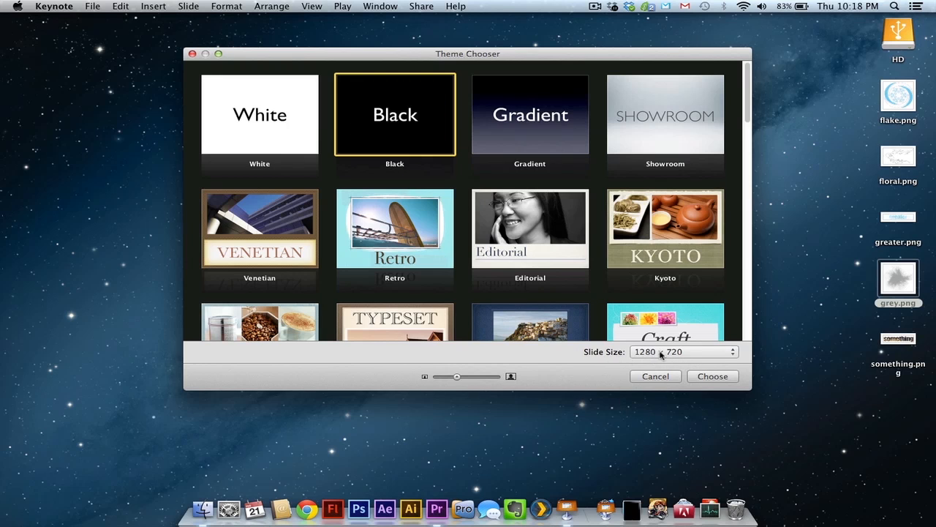
pyautogui.click(728, 377)
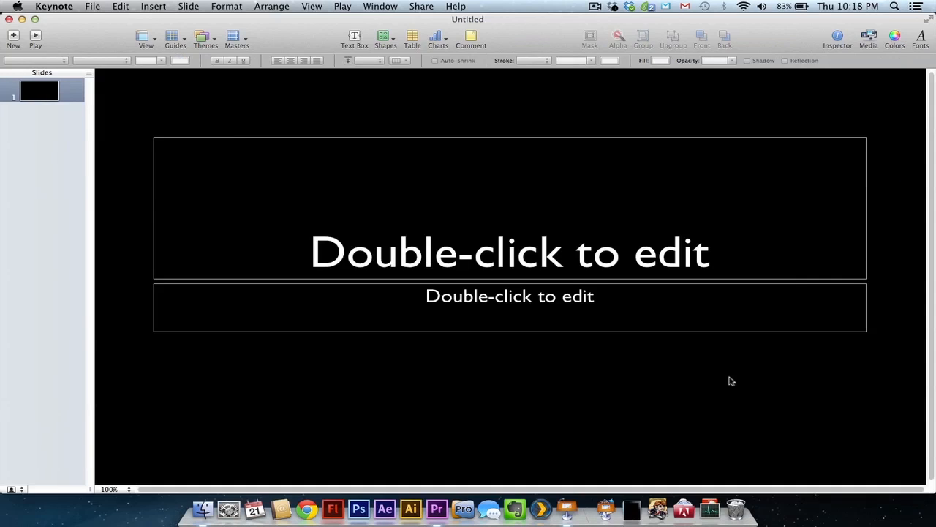
pyautogui.press('super+a')
pyautogui.press('Delete')
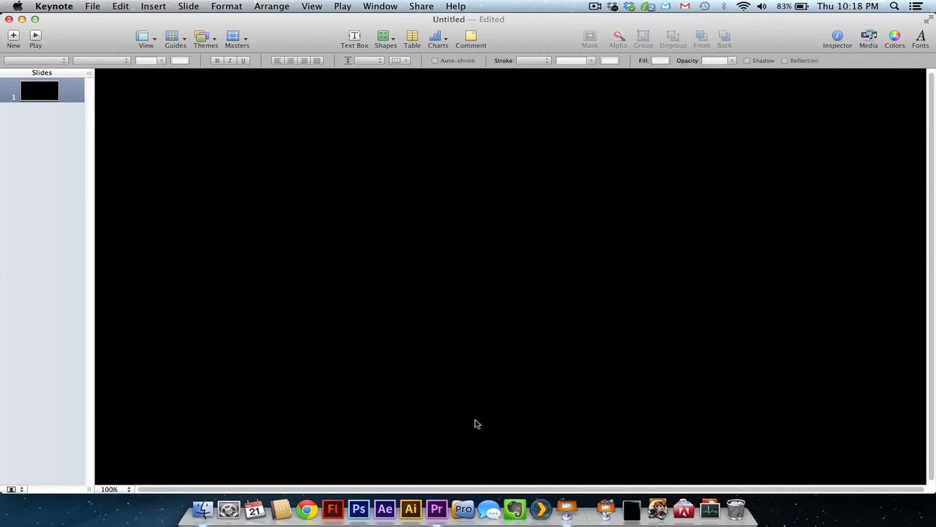
# Set the slide view to 75% and narrow the Keynote window to uncover the PNG files on the desktop.
pyautogui.click(125, 486)
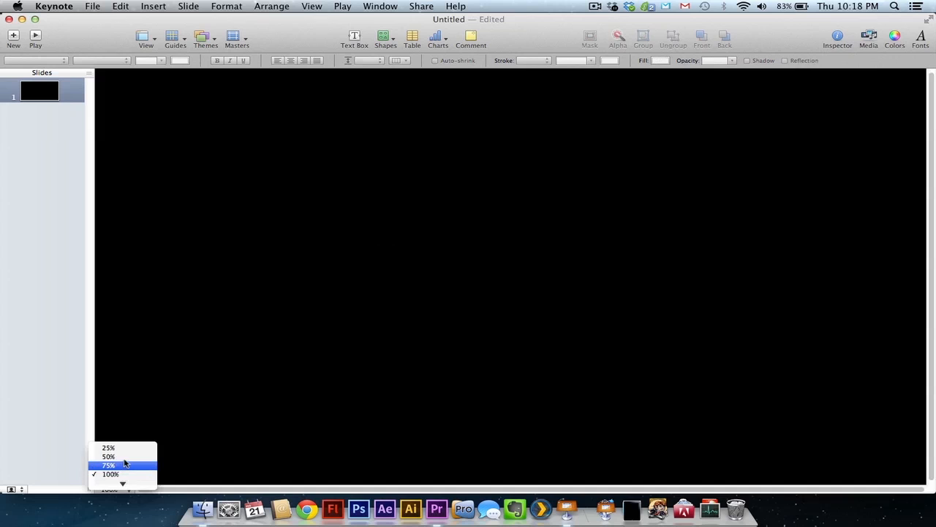
pyautogui.click(124, 464)
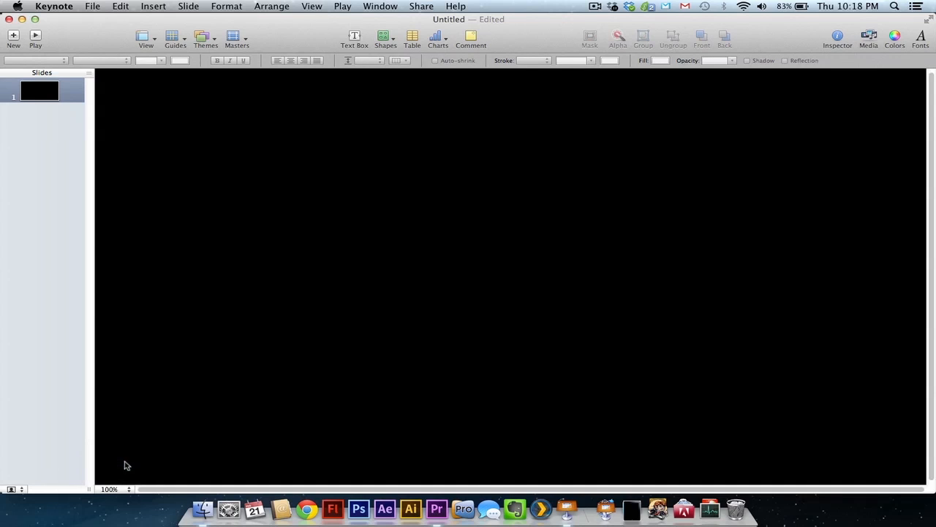
pyautogui.moveTo(931, 495); pyautogui.dragTo(830, 495)
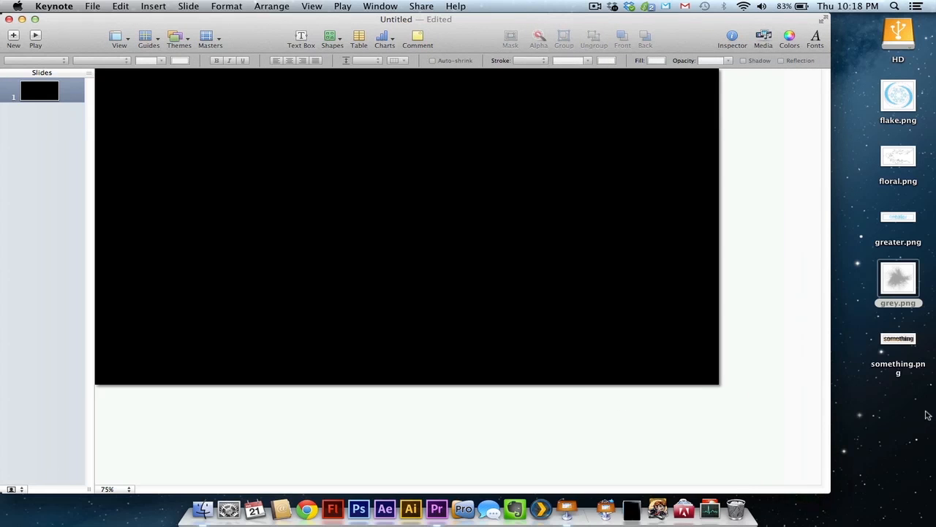
# Place all five exported PNG files from the desktop onto the slide and shift them together down and to the right.
pyautogui.moveTo(927, 415); pyautogui.dragTo(900, 103)
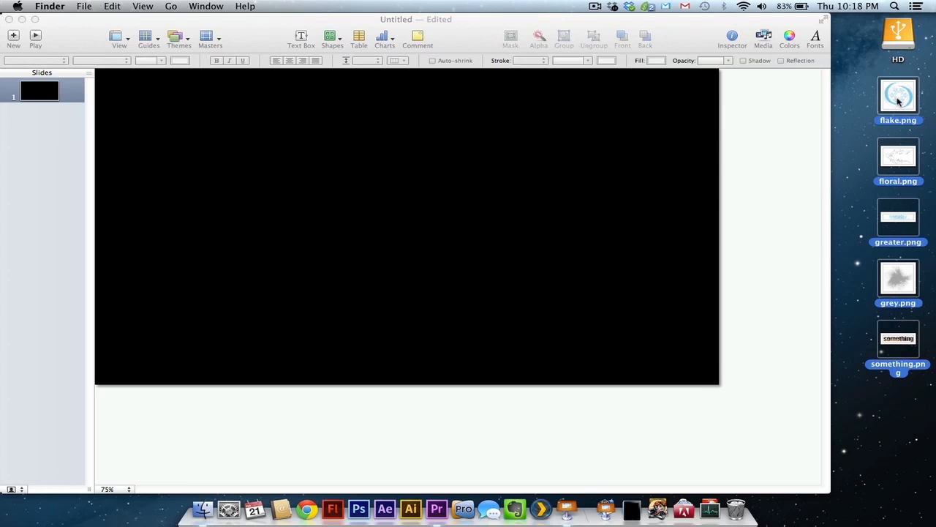
pyautogui.moveTo(898, 101); pyautogui.dragTo(359, 164)
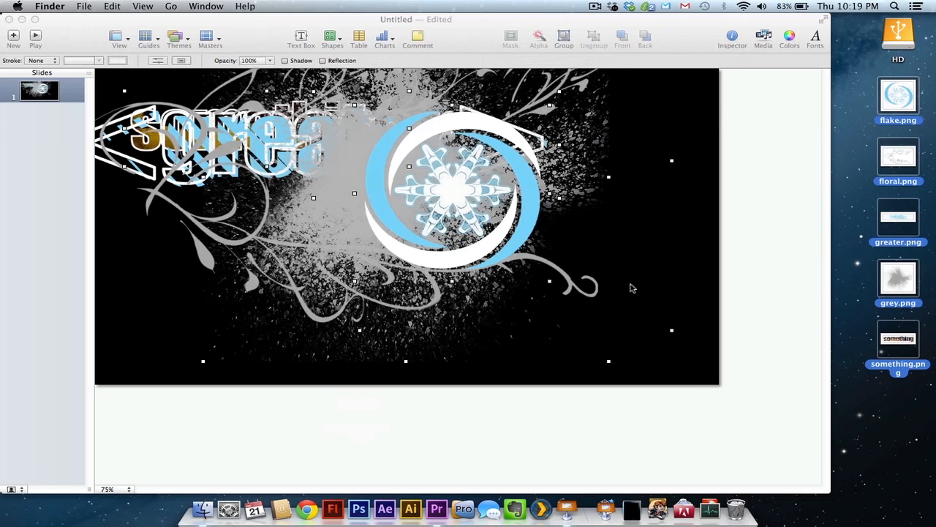
pyautogui.moveTo(341, 165); pyautogui.dragTo(423, 214)
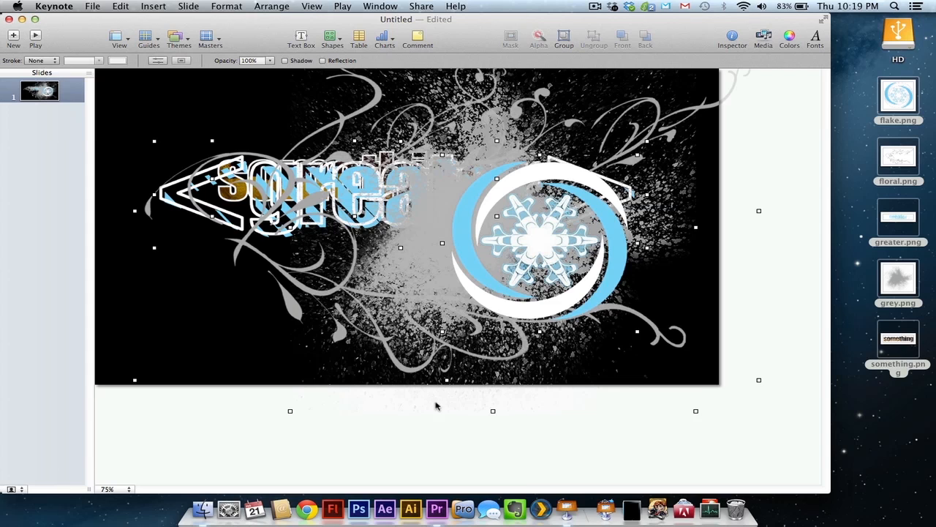
# Deselect the images and move only the grey blotch toward the lower-left part of the slide.
pyautogui.click(493, 446)
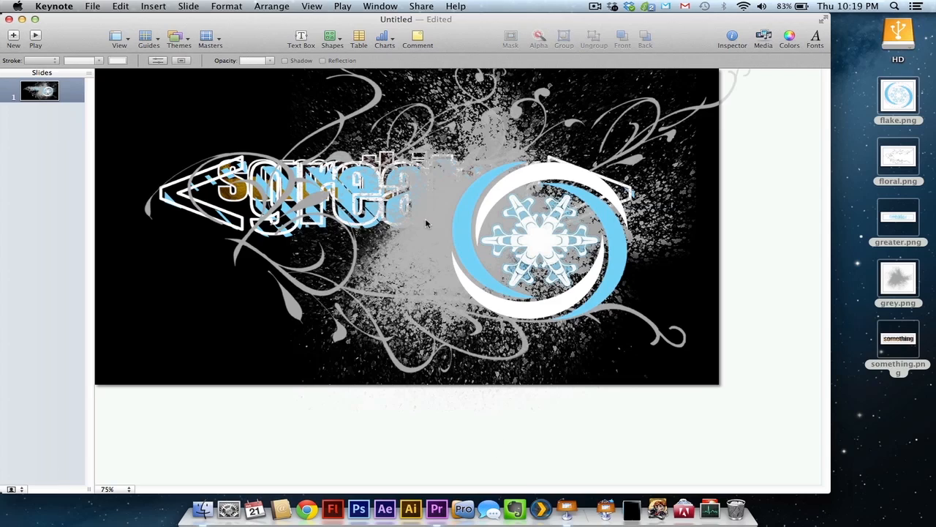
pyautogui.moveTo(425, 223); pyautogui.dragTo(268, 290)
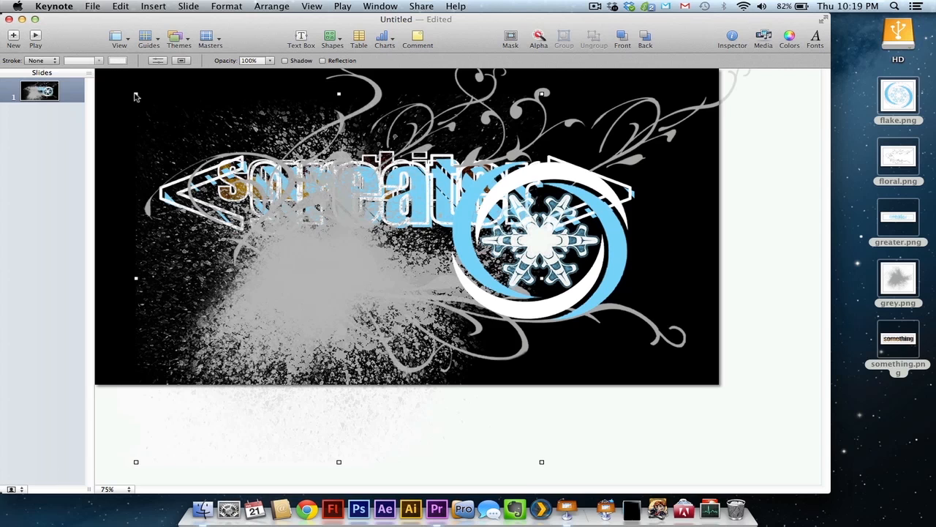
# Shrink the grey blotch, move it to the left part of the slide, and centre the snowflake emblem over it.
pyautogui.moveTo(135, 96); pyautogui.dragTo(256, 189)
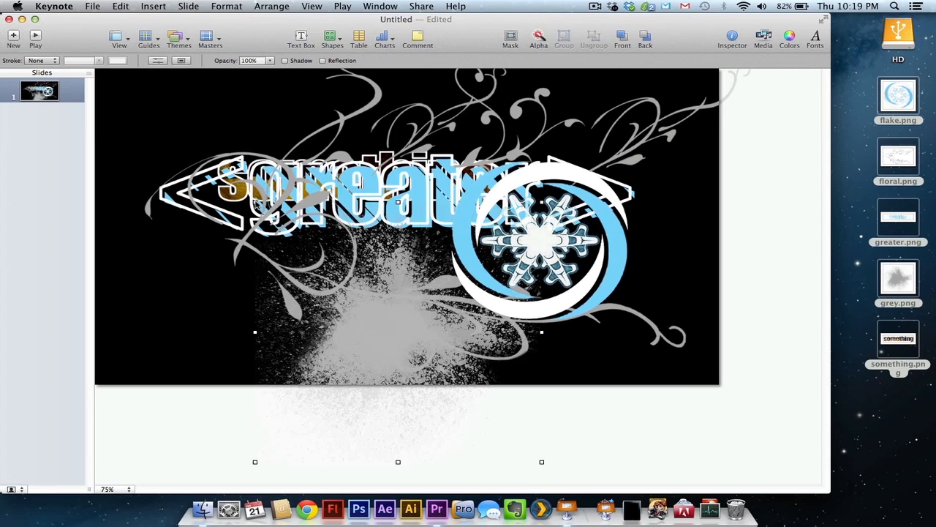
pyautogui.moveTo(256, 204); pyautogui.dragTo(327, 259)
pyautogui.moveTo(423, 362); pyautogui.dragTo(220, 228)
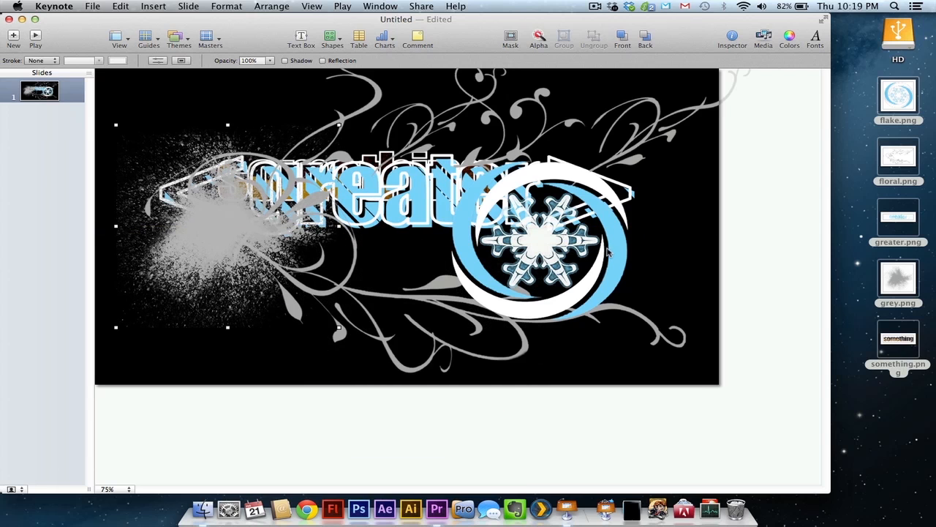
pyautogui.moveTo(607, 250); pyautogui.dragTo(305, 235)
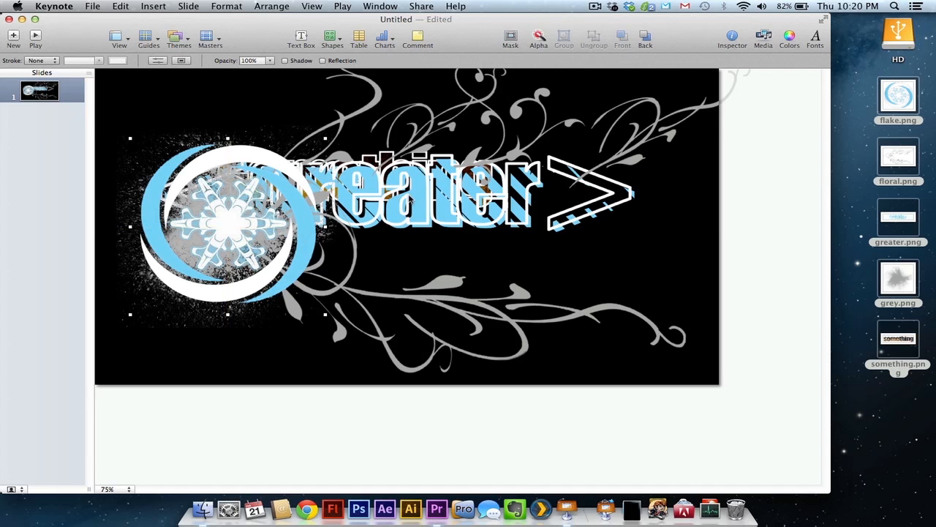
# Move the "greater" artwork to the right of the emblem and shrink it to fit within the slide.
pyautogui.moveTo(471, 229); pyautogui.dragTo(535, 252)
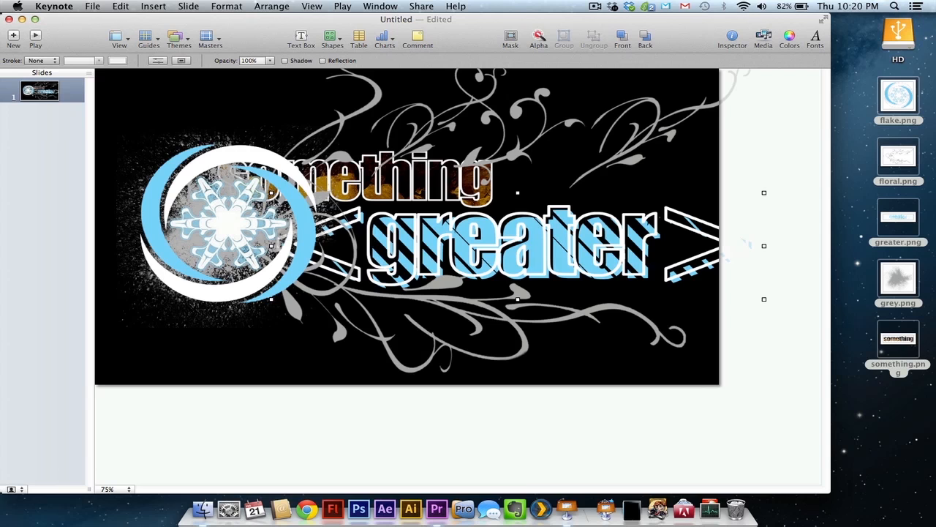
pyautogui.moveTo(270, 191); pyautogui.dragTo(447, 228)
pyautogui.moveTo(563, 257); pyautogui.dragTo(494, 240)
# Shrink the "something" artwork and place it above "greater", offset slightly to the left.
pyautogui.moveTo(382, 189); pyautogui.dragTo(510, 196)
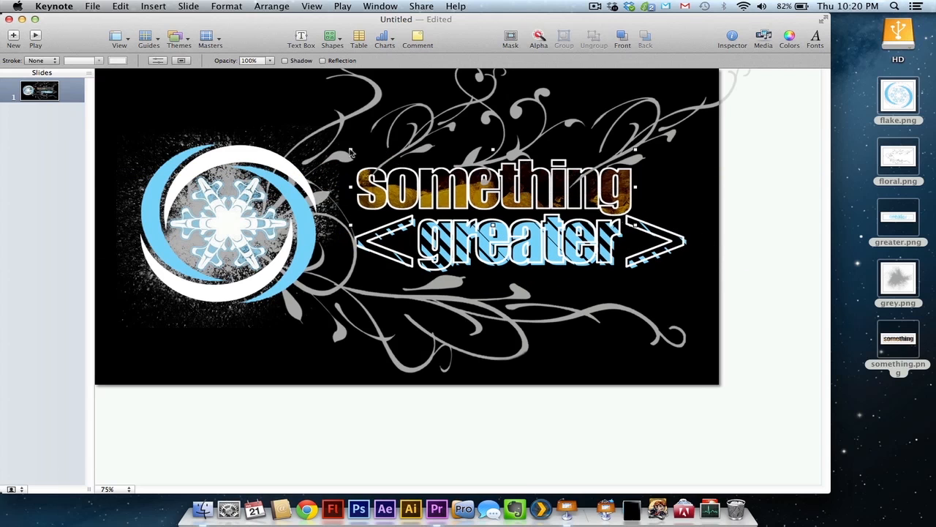
pyautogui.moveTo(357, 158); pyautogui.dragTo(419, 170)
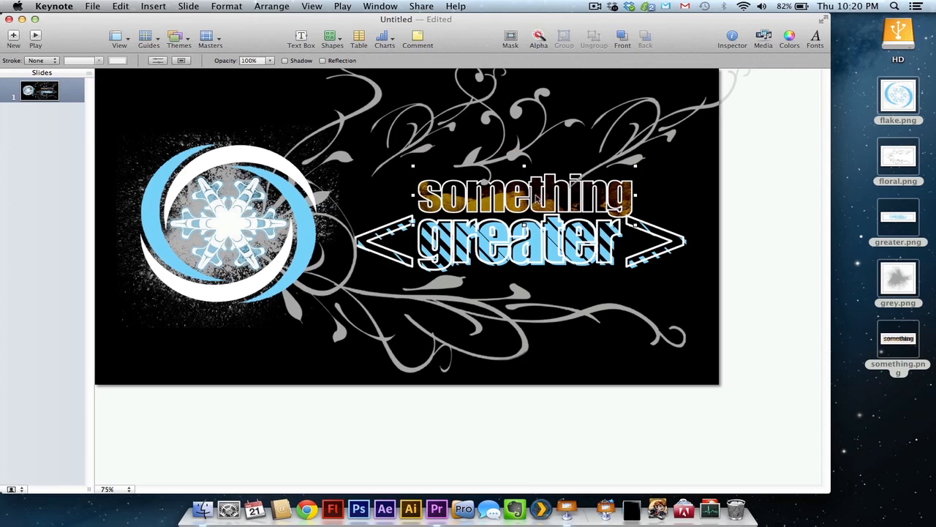
pyautogui.moveTo(539, 197); pyautogui.dragTo(460, 196)
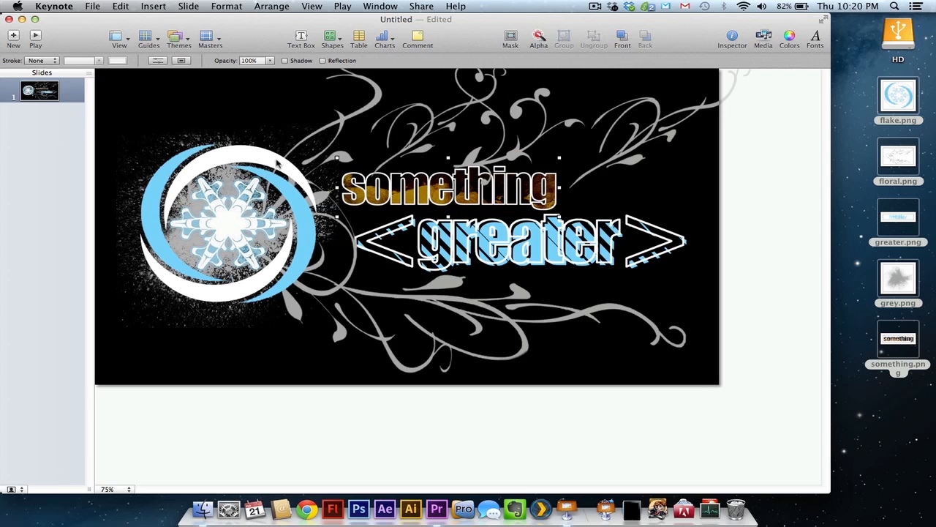
# Shrink the snowflake emblem and centre it again on the grey blotch.
pyautogui.click(306, 146)
pyautogui.moveTo(326, 142); pyautogui.dragTo(250, 183)
pyautogui.moveTo(213, 244); pyautogui.dragTo(227, 225)
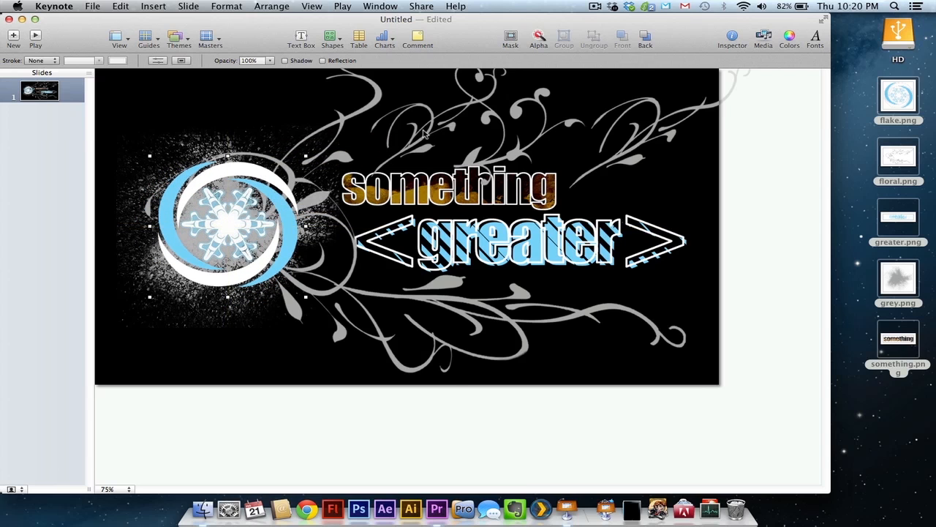
# Scale down the floral swirls and position them to spread from the emblem around both words, within the slide.
pyautogui.click(424, 134)
pyautogui.moveTo(757, 379); pyautogui.dragTo(449, 274)
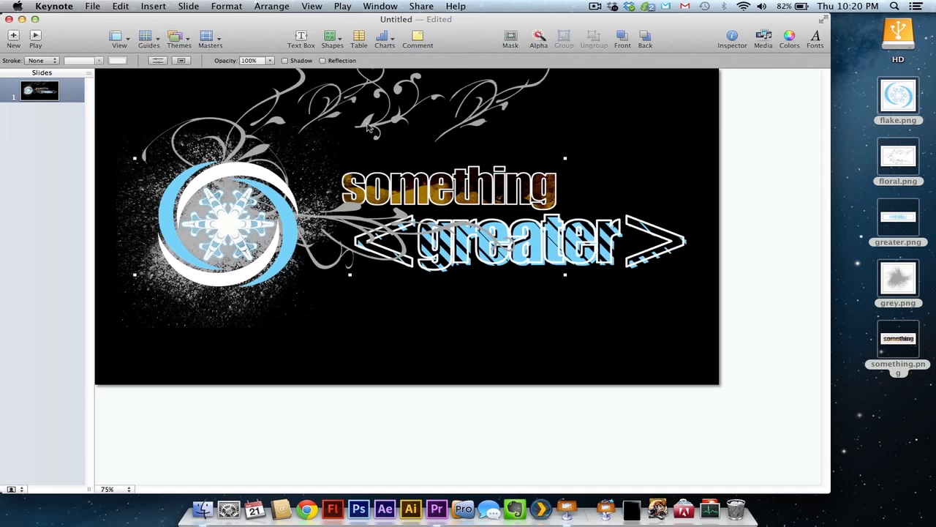
pyautogui.moveTo(369, 128); pyautogui.dragTo(421, 163)
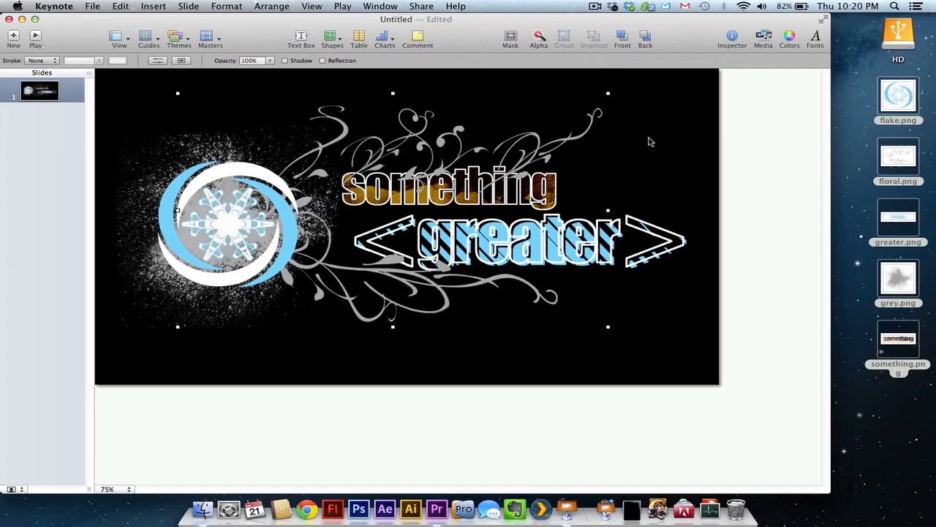
pyautogui.click(650, 141)
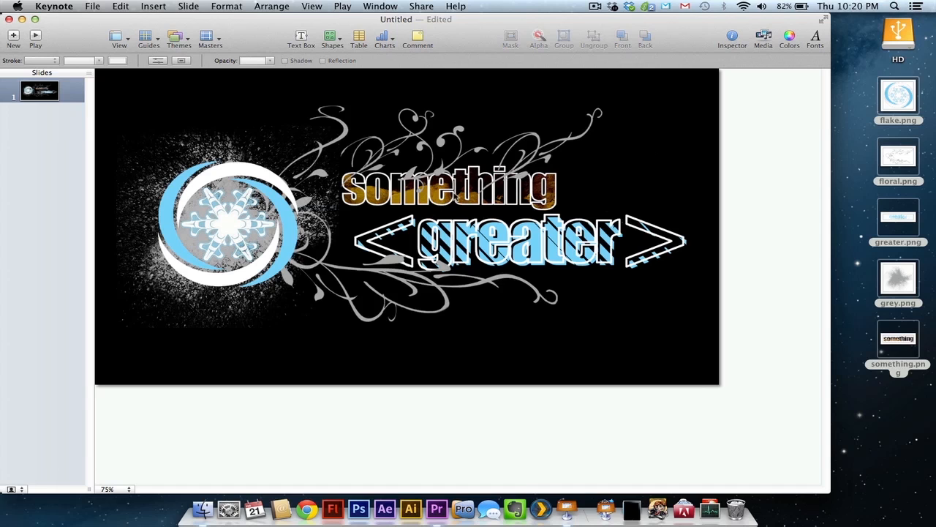
# Shift both words left toward the emblem and send the floral swirls to the back.
pyautogui.moveTo(449, 197); pyautogui.dragTo(429, 198)
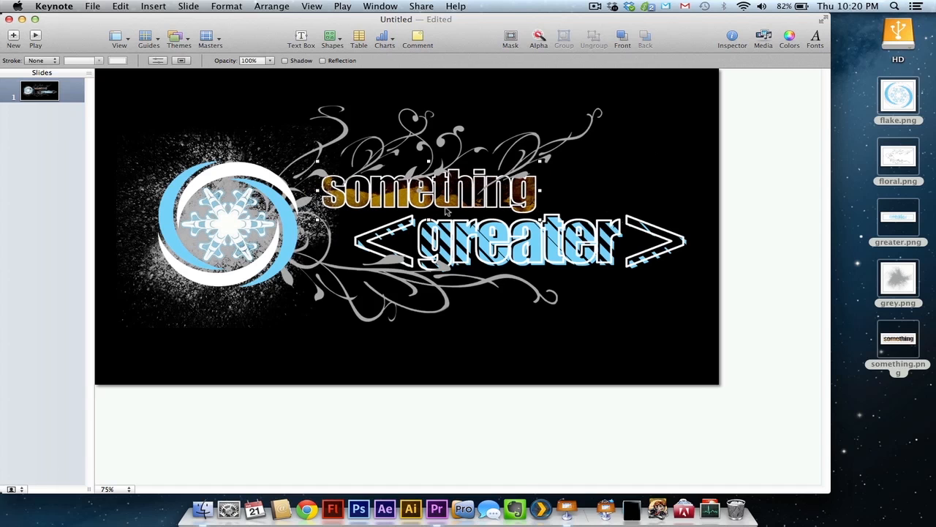
pyautogui.moveTo(473, 234); pyautogui.dragTo(437, 226)
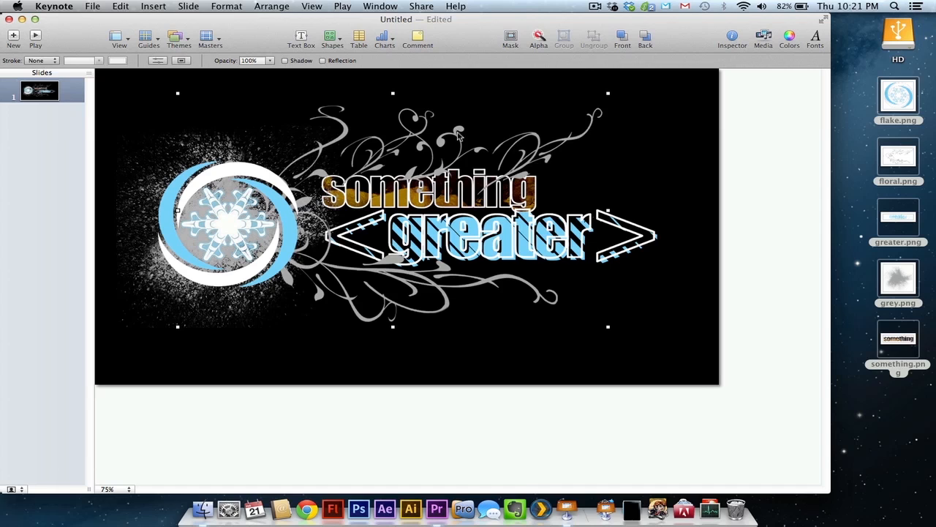
pyautogui.rightClick(460, 131)
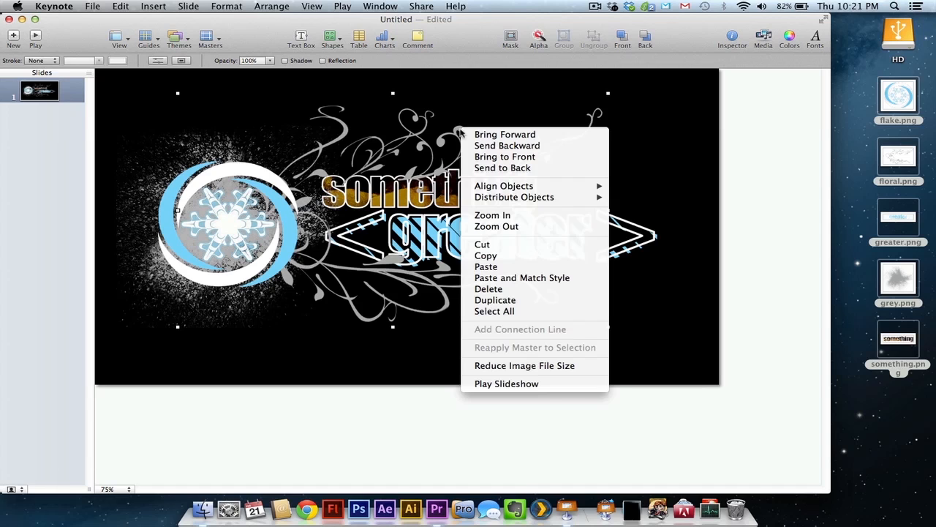
pyautogui.click(511, 169)
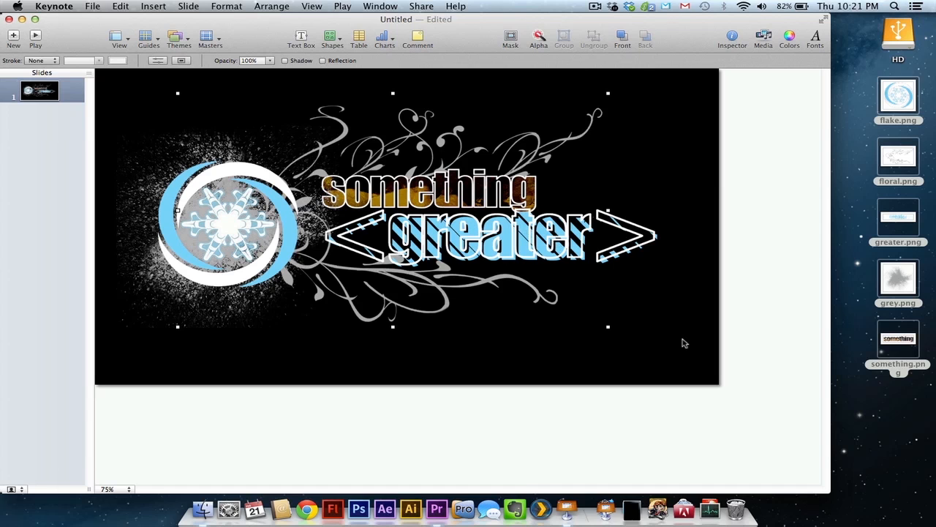
# Select all the artwork pieces and move them together slightly down and right toward the slide's centre.
pyautogui.click(695, 352)
pyautogui.moveTo(236, 146); pyautogui.dragTo(255, 189)
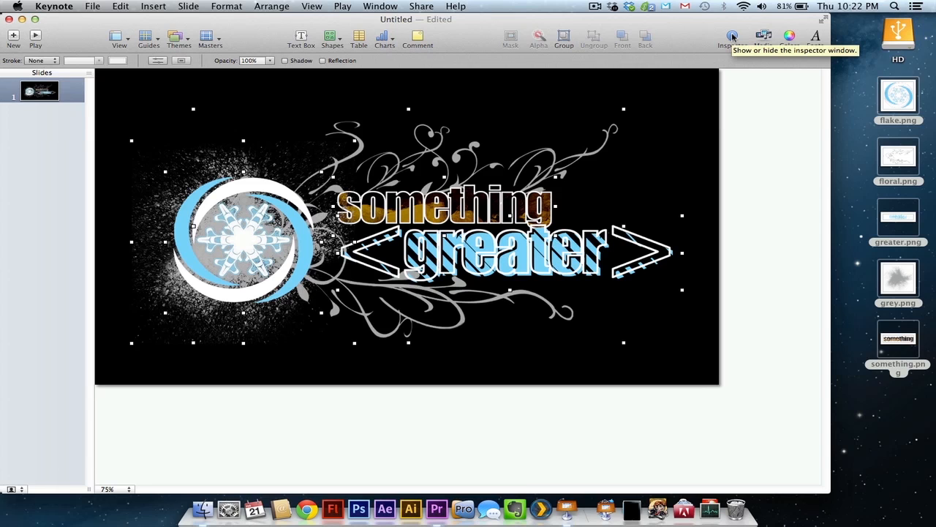
pyautogui.click(801, 214)
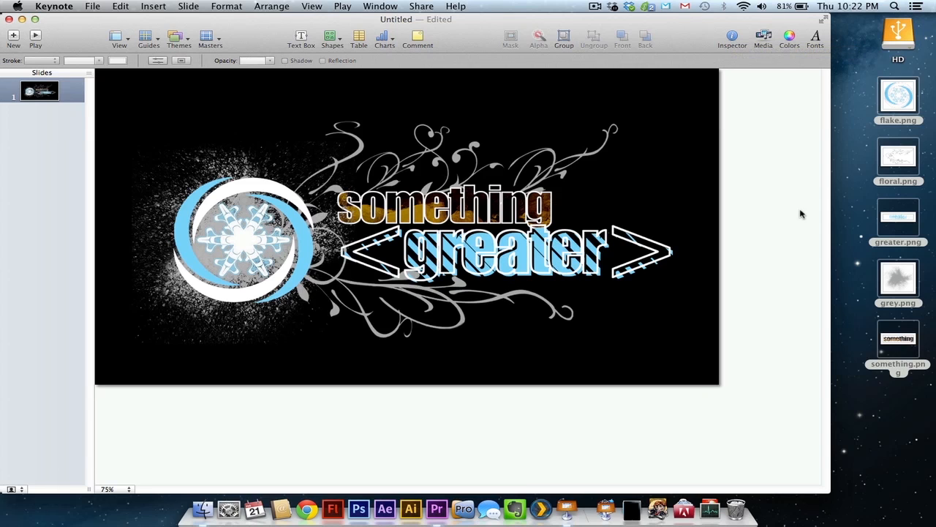
# Apply a Dissolve build-in effect to all five images at once.
pyautogui.press('super+a')
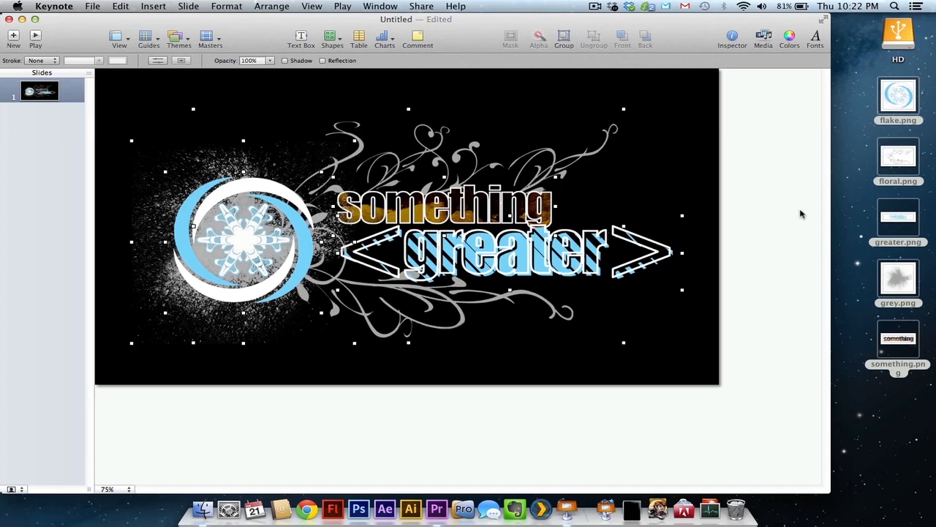
pyautogui.click(732, 38)
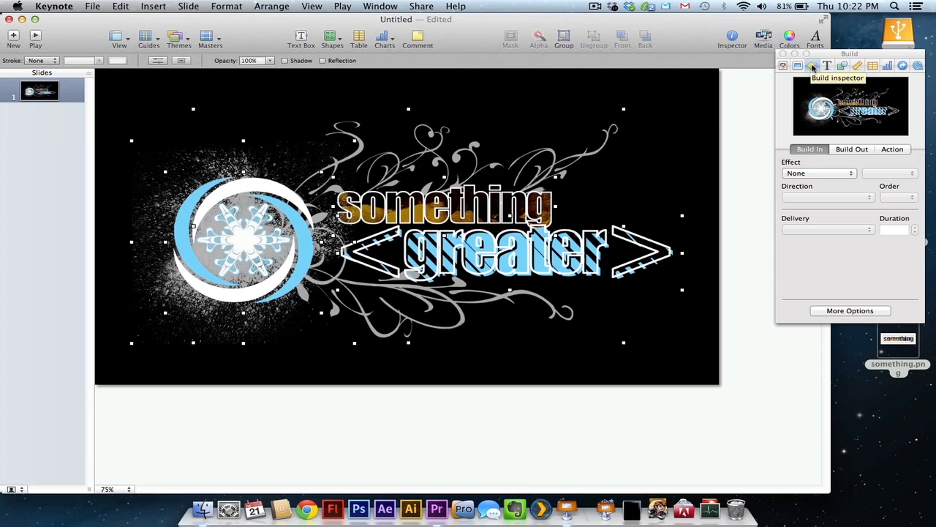
pyautogui.click(810, 173)
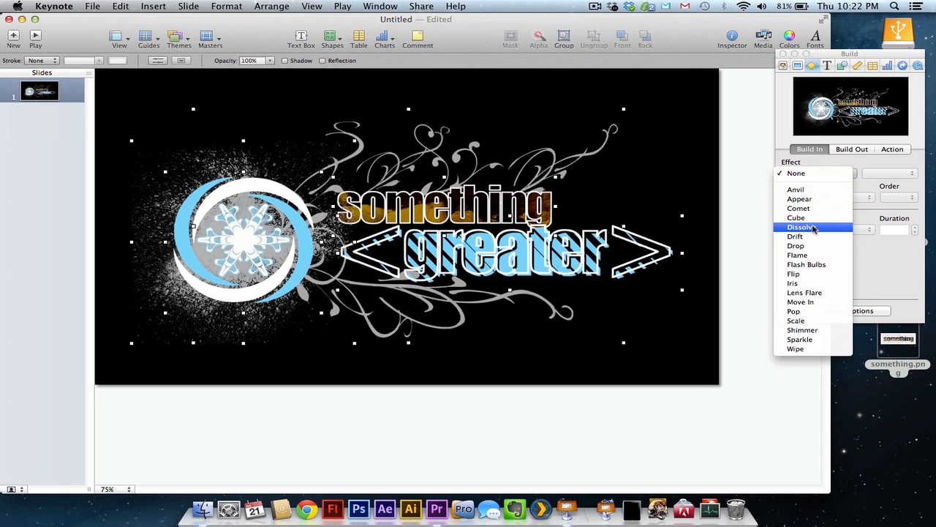
pyautogui.click(813, 229)
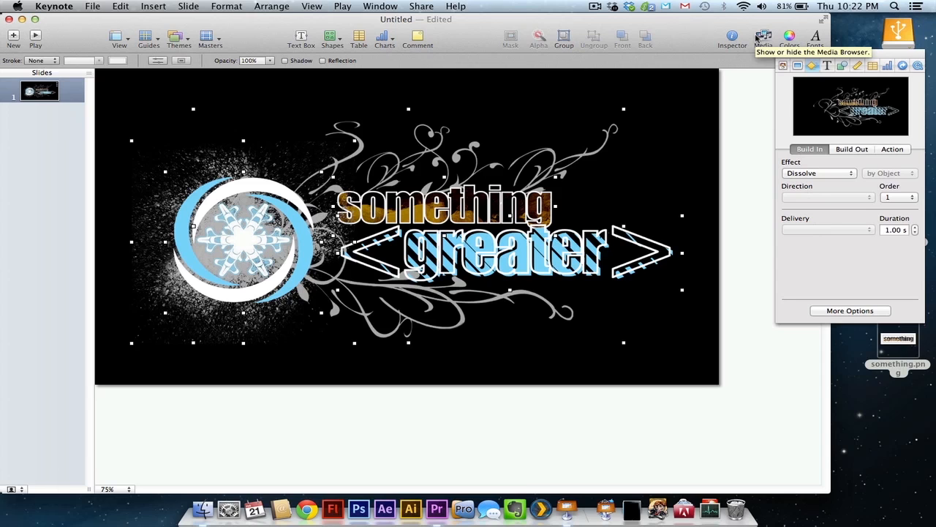
# Reorder the builds as grey, flake, floral, something, greater, and check each one in the list.
pyautogui.click(857, 312)
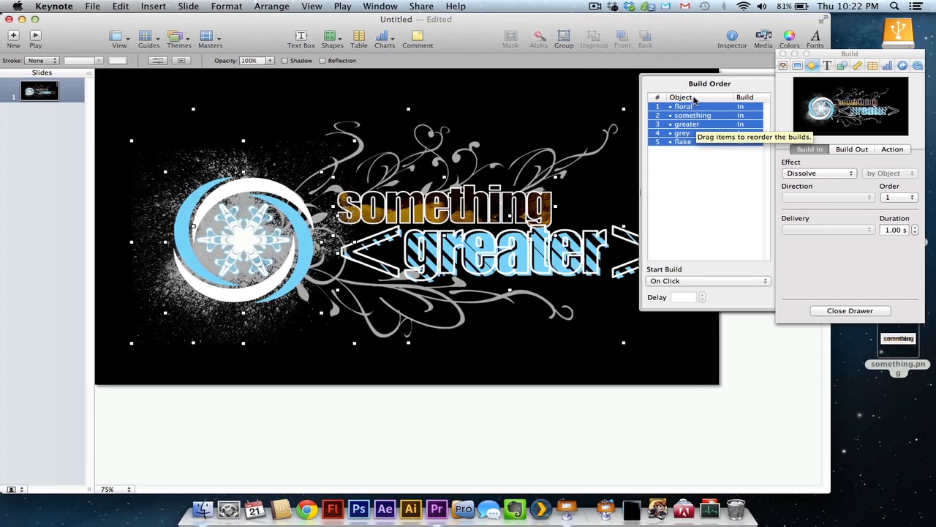
pyautogui.click(694, 160)
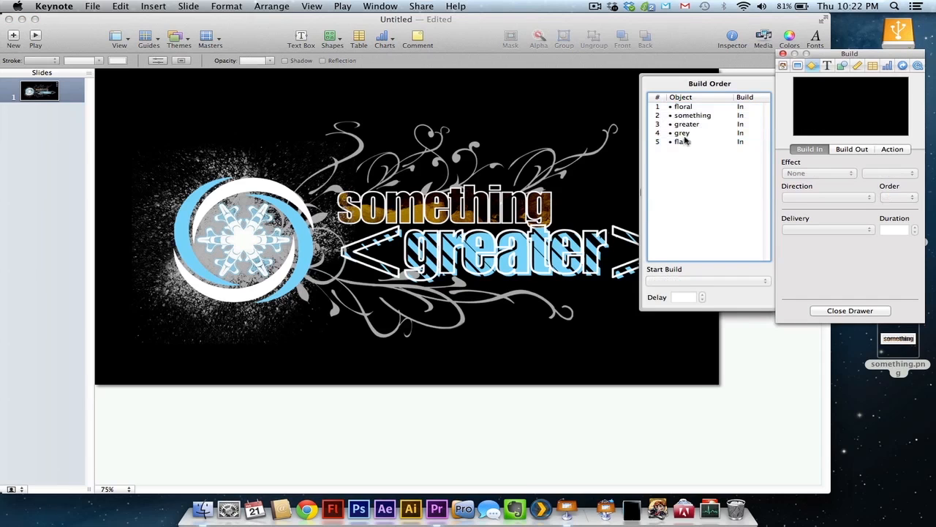
pyautogui.moveTo(684, 135); pyautogui.dragTo(690, 105)
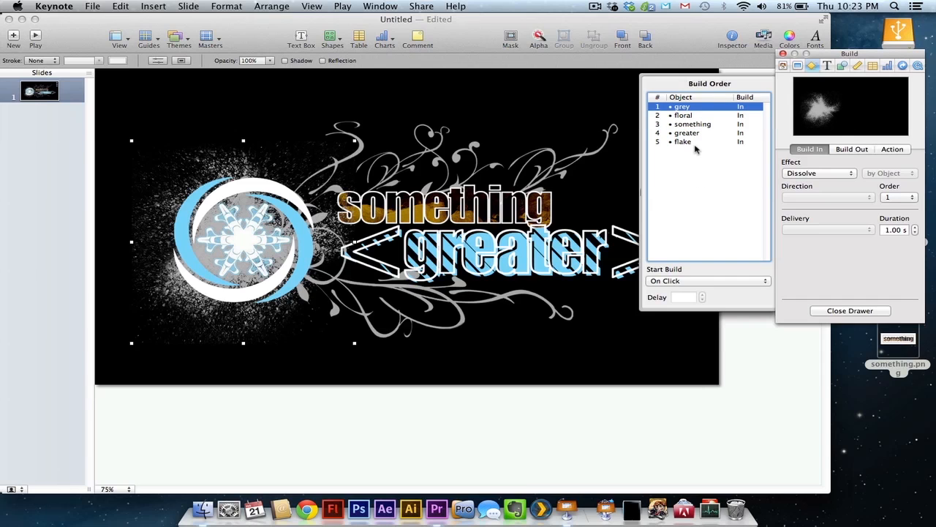
pyautogui.moveTo(687, 143); pyautogui.dragTo(694, 119)
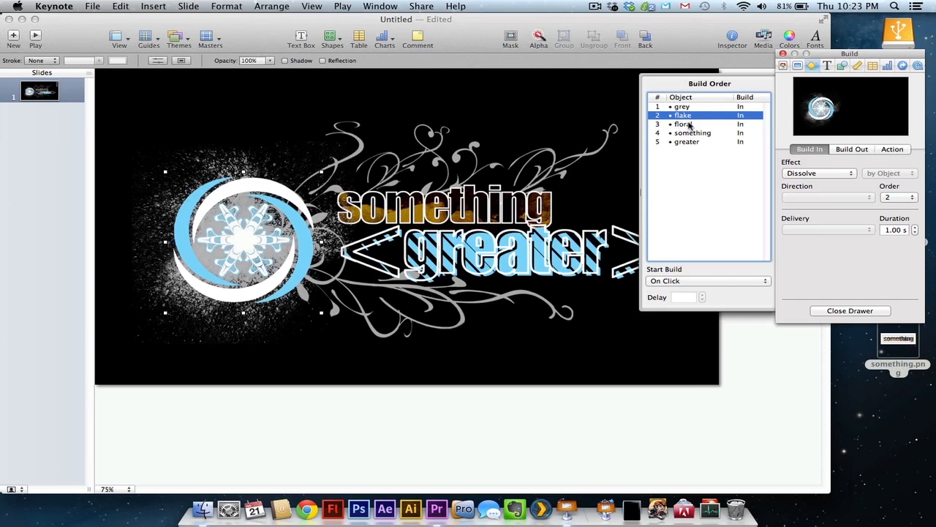
pyautogui.click(689, 124)
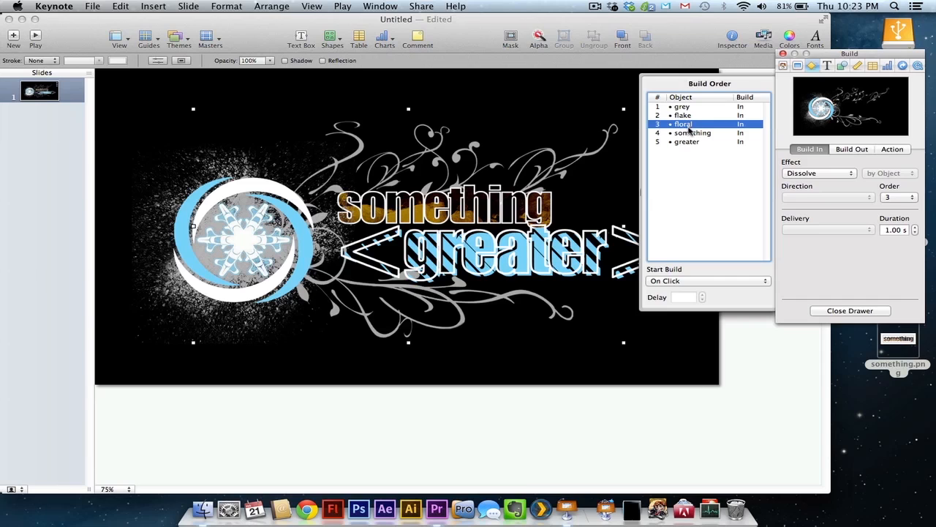
pyautogui.click(689, 133)
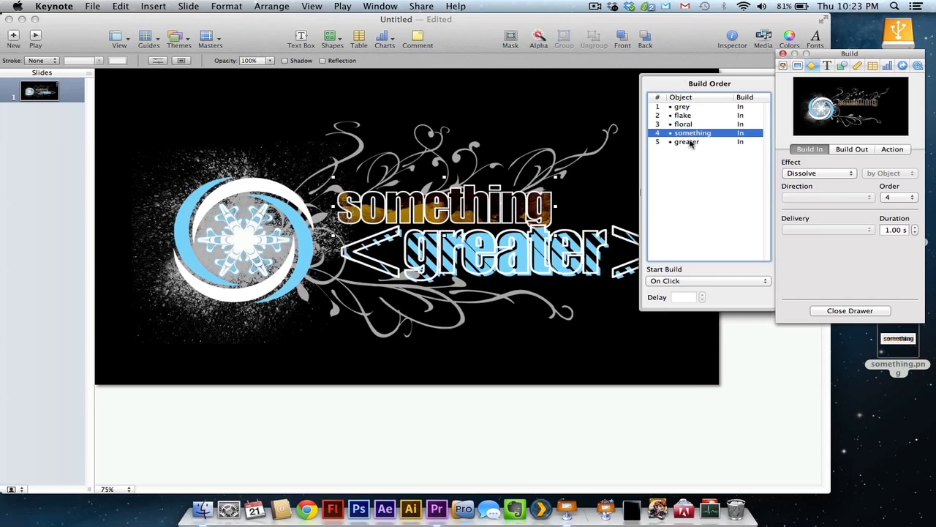
pyautogui.click(690, 142)
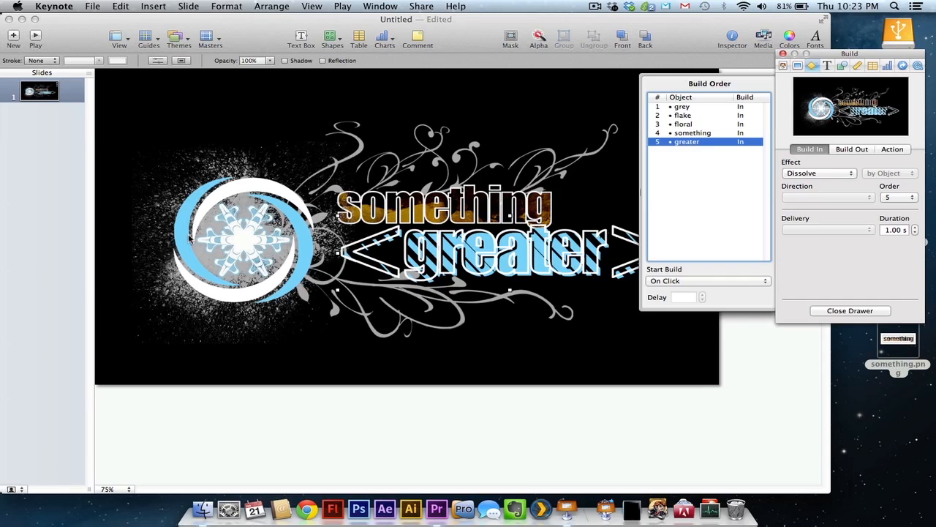
# Add a text box below the "greater" artwork reading "Winter Camp 2013".
pyautogui.click(301, 38)
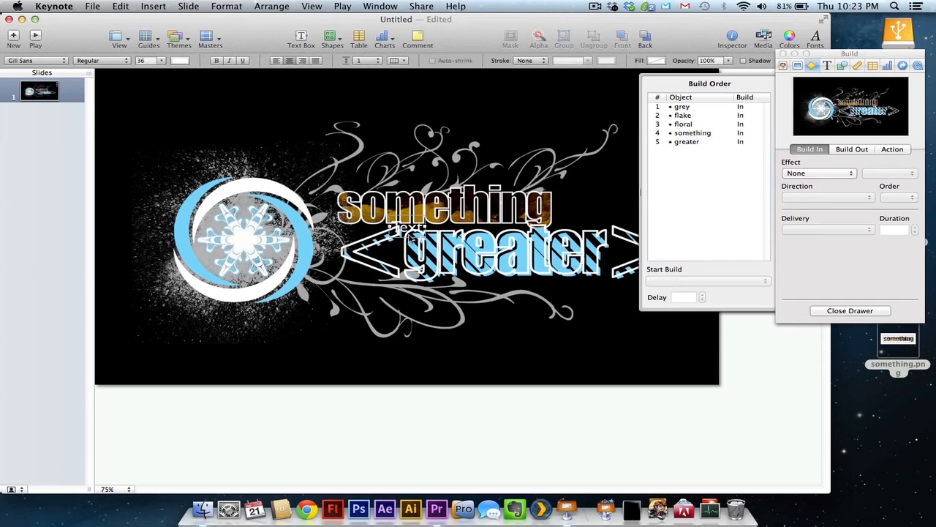
pyautogui.moveTo(426, 239); pyautogui.dragTo(554, 351)
pyautogui.doubleClick(536, 342)
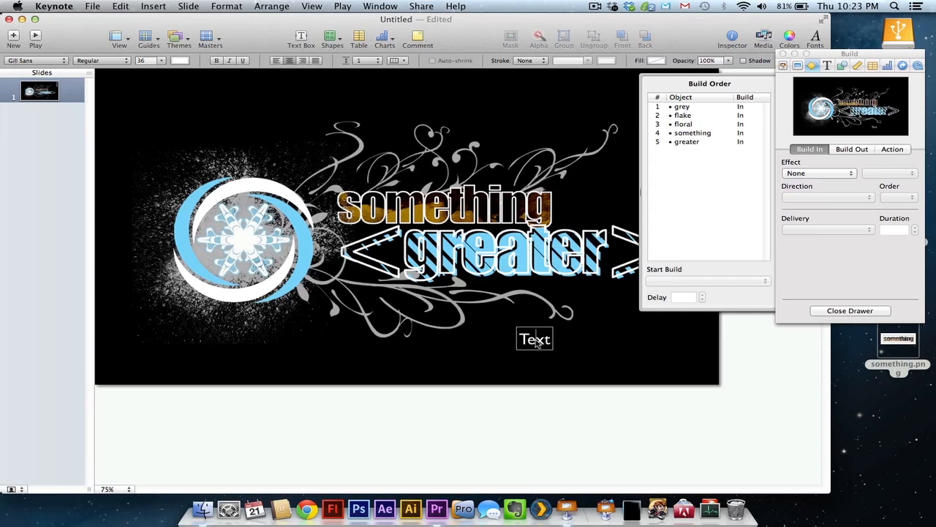
pyautogui.press('super+a')
pyautogui.write('Winter')
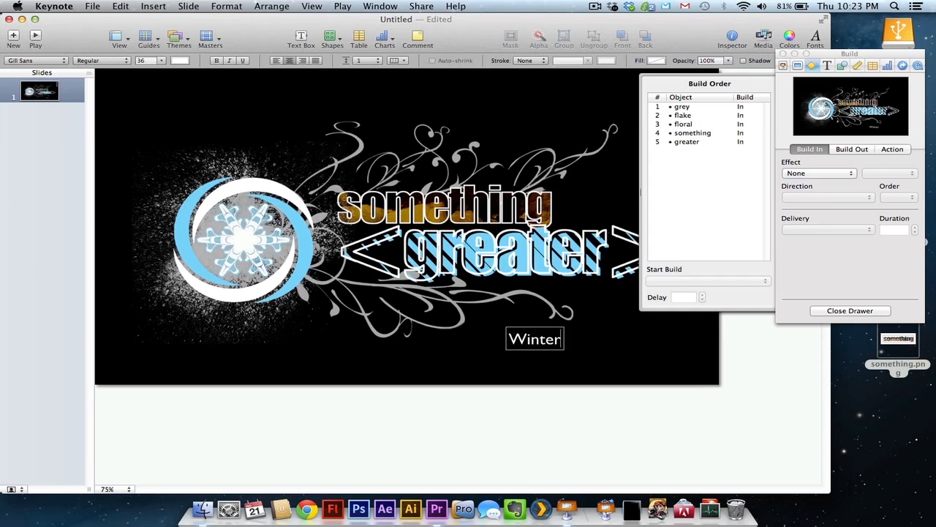
pyautogui.write(' Ca')
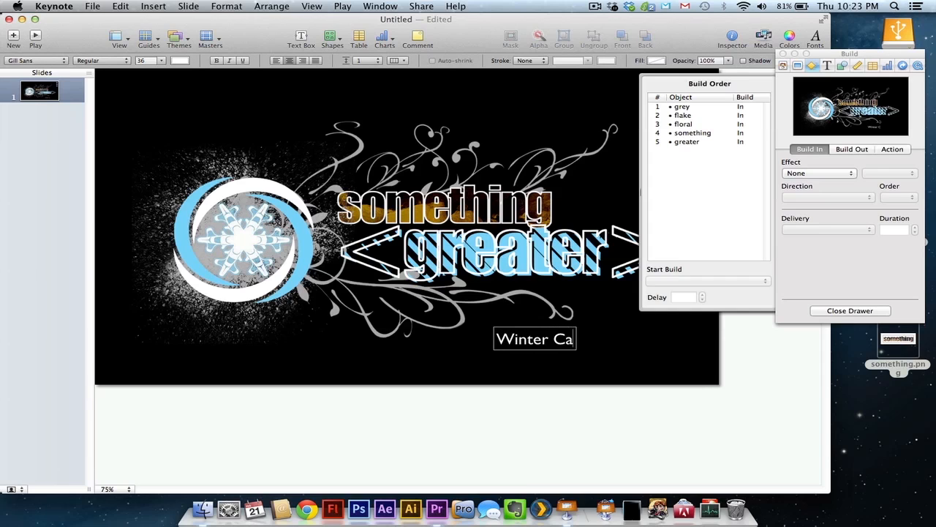
pyautogui.write('mp 2013')
# Set the font of the whole Winter Camp 2013 text to Honey Badger.
pyautogui.press('super+a')
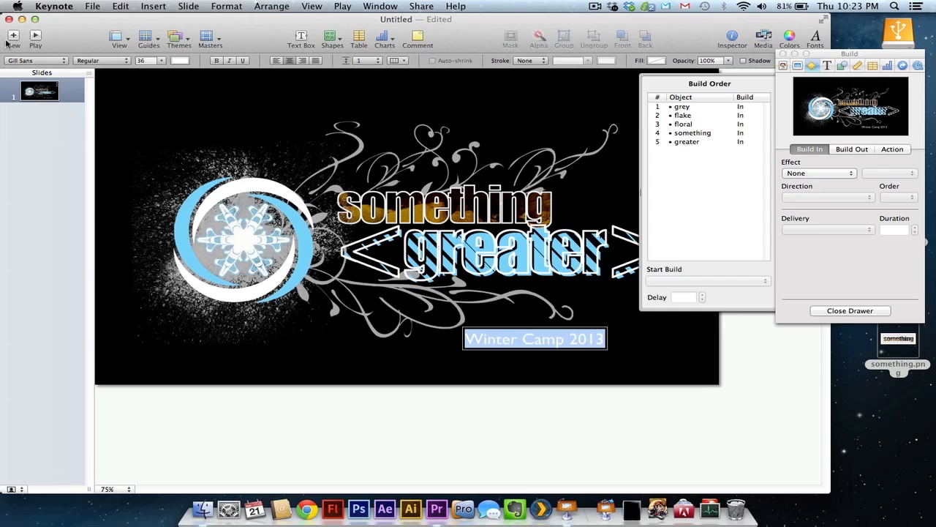
pyautogui.click(21, 65)
pyautogui.write('hon')
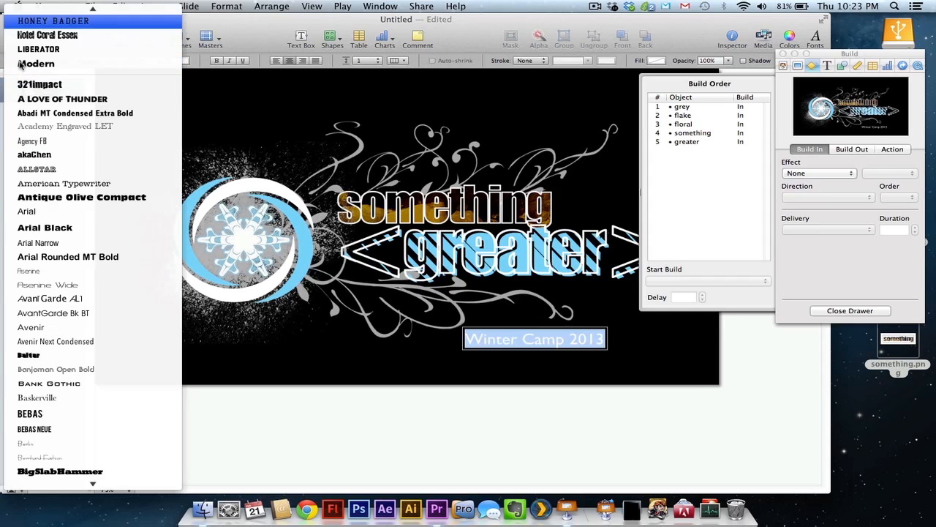
pyautogui.press('Return')
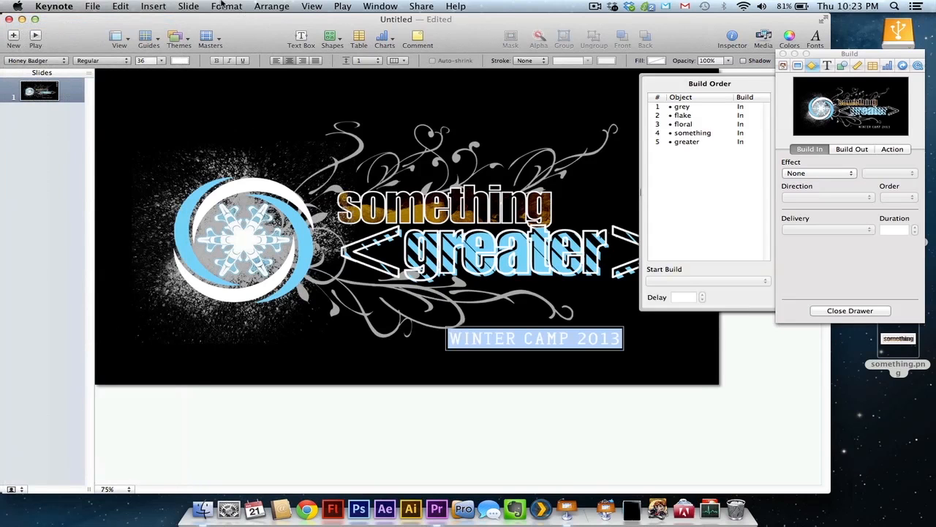
# Set the Winter Camp 2013 text to size 24 and move it directly beneath the "greater" artwork.
pyautogui.click(162, 64)
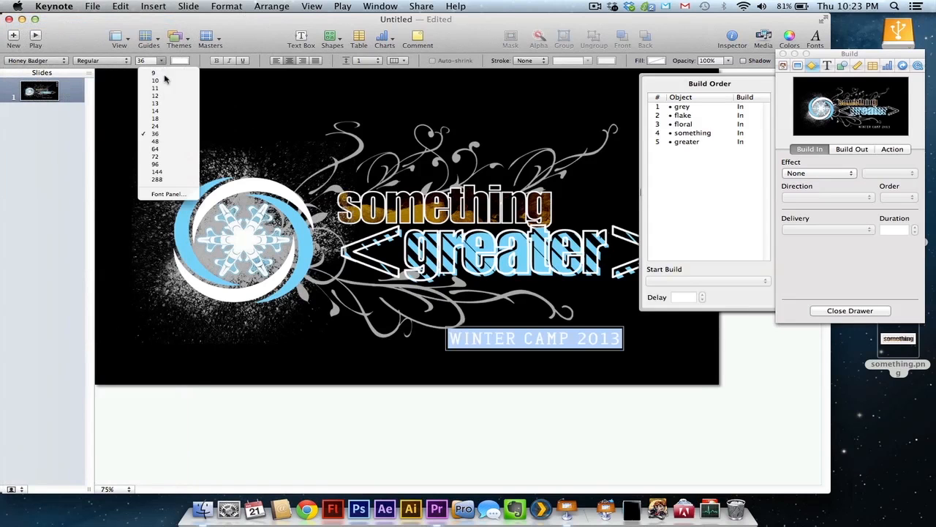
pyautogui.click(166, 126)
pyautogui.click(581, 354)
pyautogui.click(547, 340)
pyautogui.moveTo(547, 340); pyautogui.dragTo(556, 288)
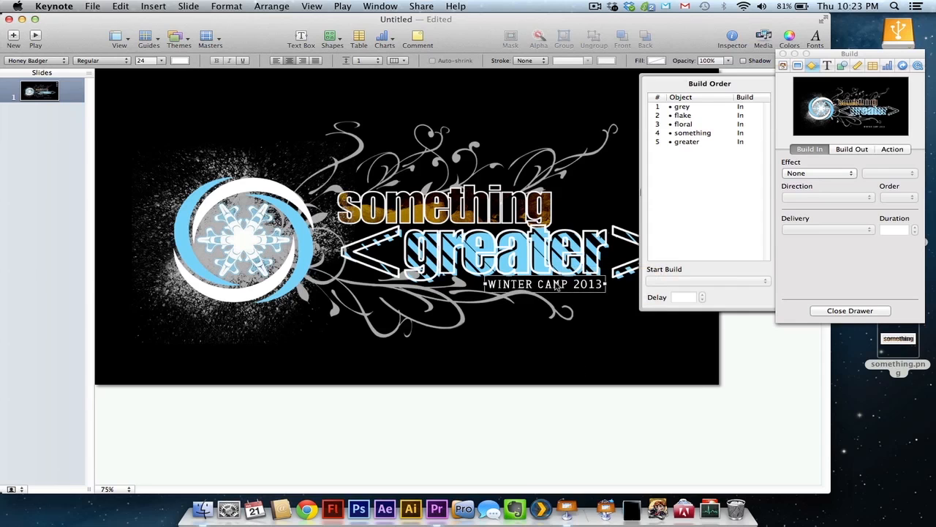
# Apply a Dissolve build-in to the Winter Camp 2013 text and check each object in the build order.
pyautogui.click(799, 172)
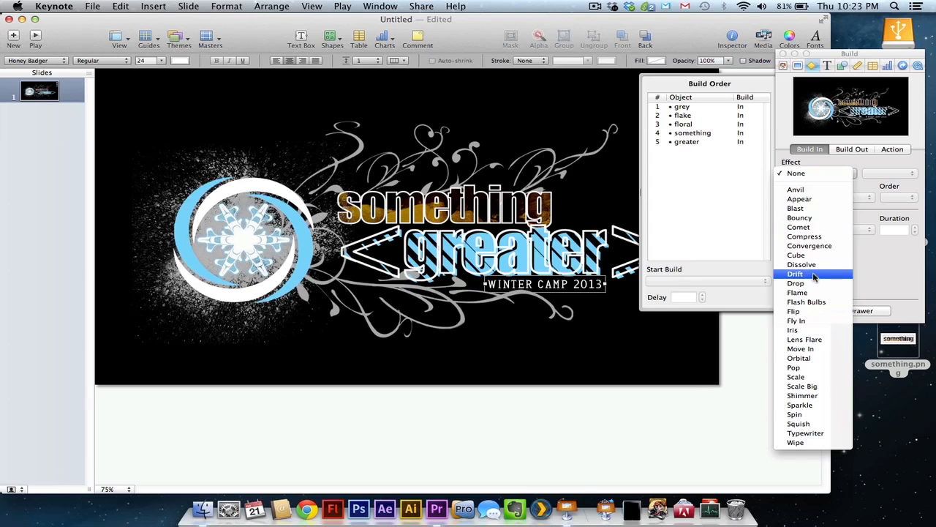
pyautogui.click(813, 266)
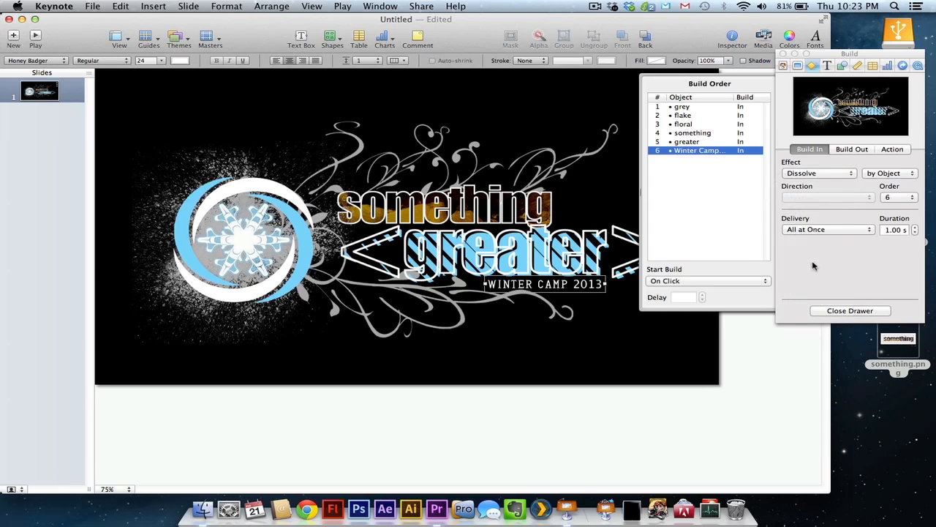
pyautogui.click(688, 108)
pyautogui.click(687, 106)
pyautogui.click(687, 116)
pyautogui.click(689, 125)
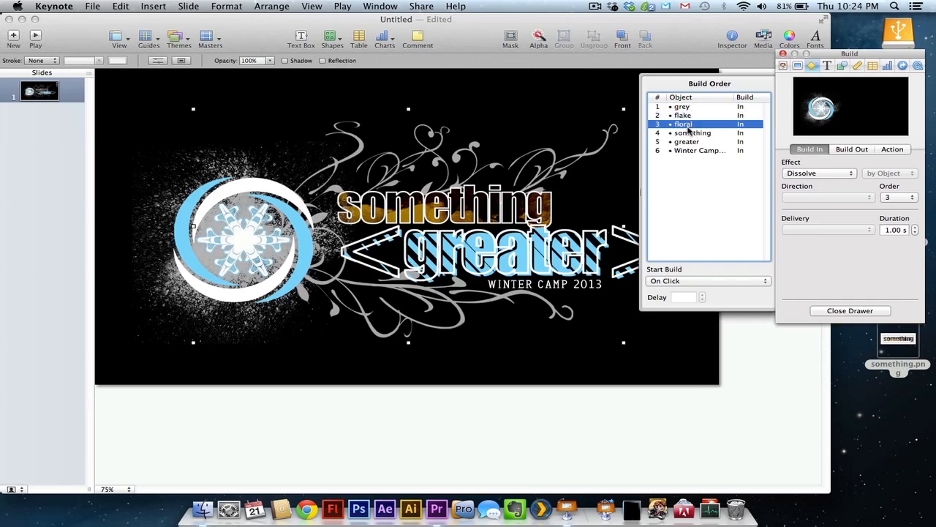
pyautogui.click(691, 133)
pyautogui.click(689, 142)
pyautogui.click(690, 150)
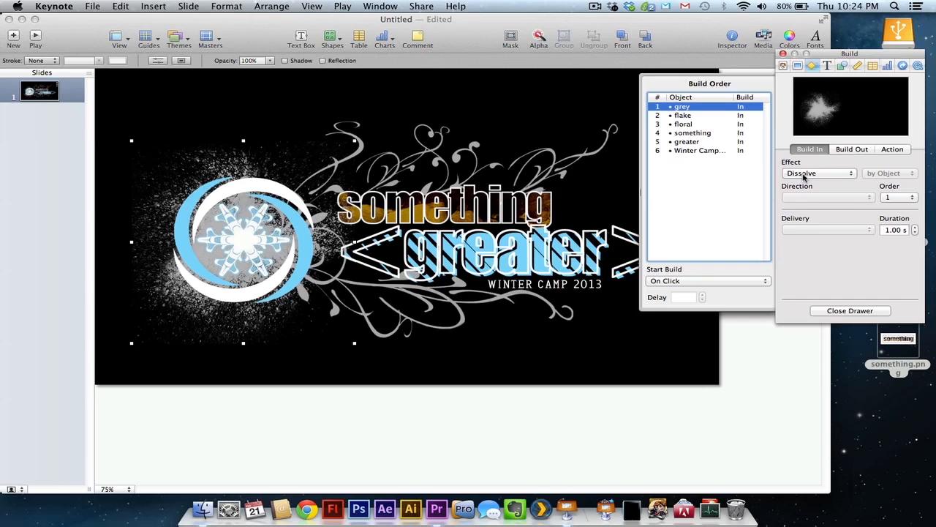
# Change the grey splatter's build-in effect to Pop with a duration of 0.25 s.
pyautogui.click(803, 175)
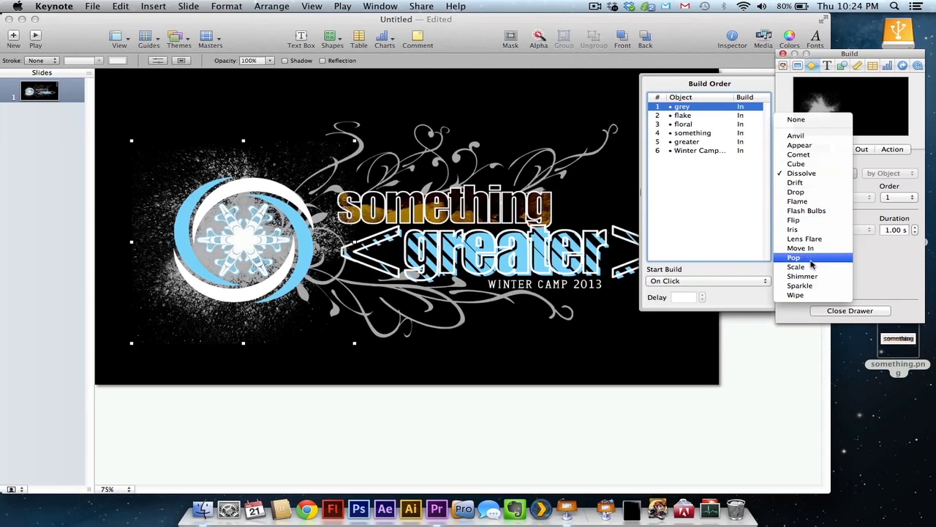
pyautogui.click(795, 258)
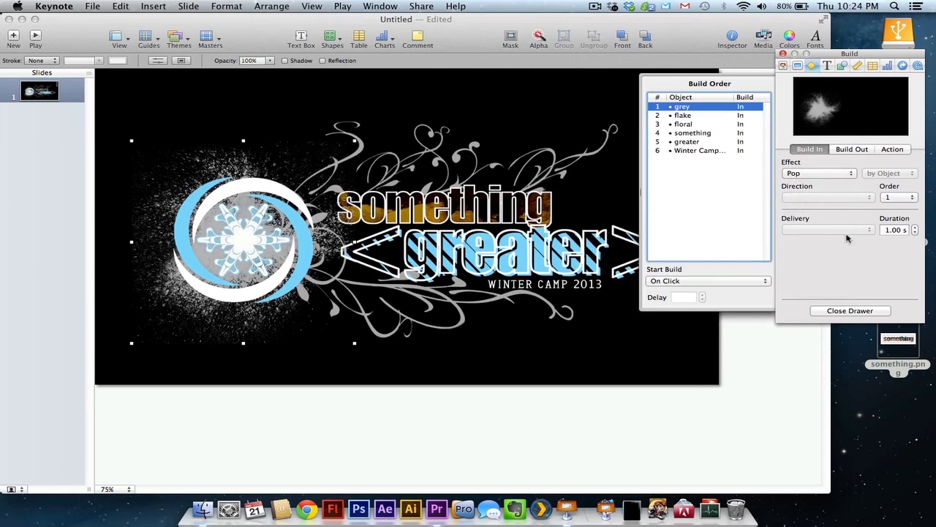
pyautogui.click(915, 233)
pyautogui.click(915, 233)
pyautogui.click(915, 233)
# Change the flake's build-in effect to Pop with a duration of 0.25 s.
pyautogui.click(682, 116)
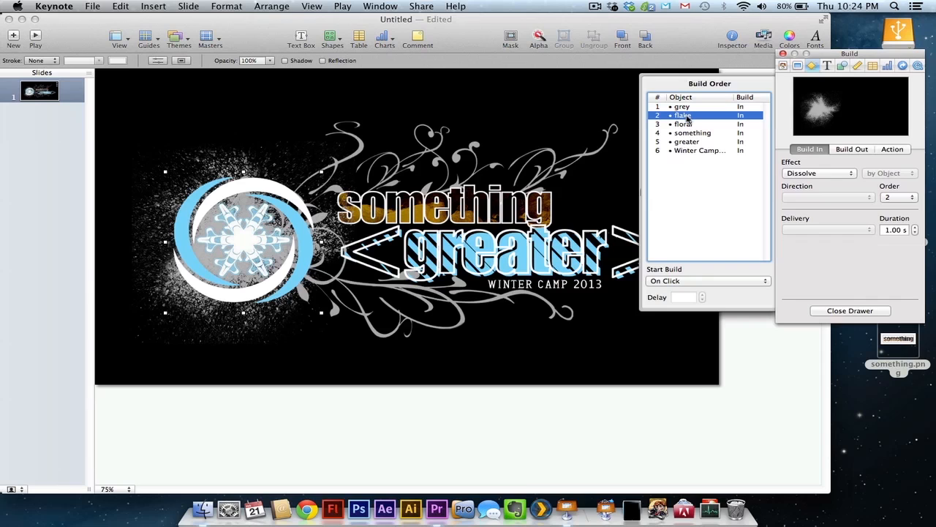
pyautogui.click(802, 172)
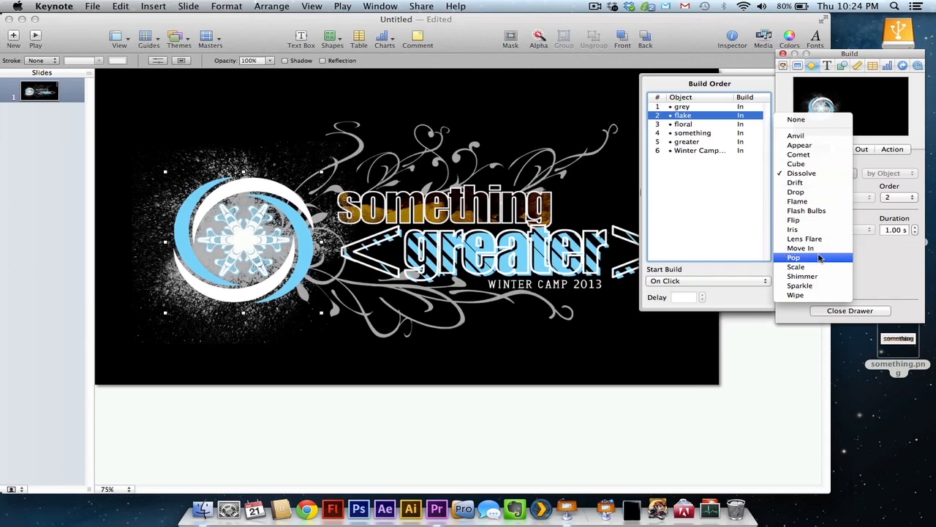
pyautogui.click(820, 258)
pyautogui.click(915, 233)
pyautogui.click(915, 232)
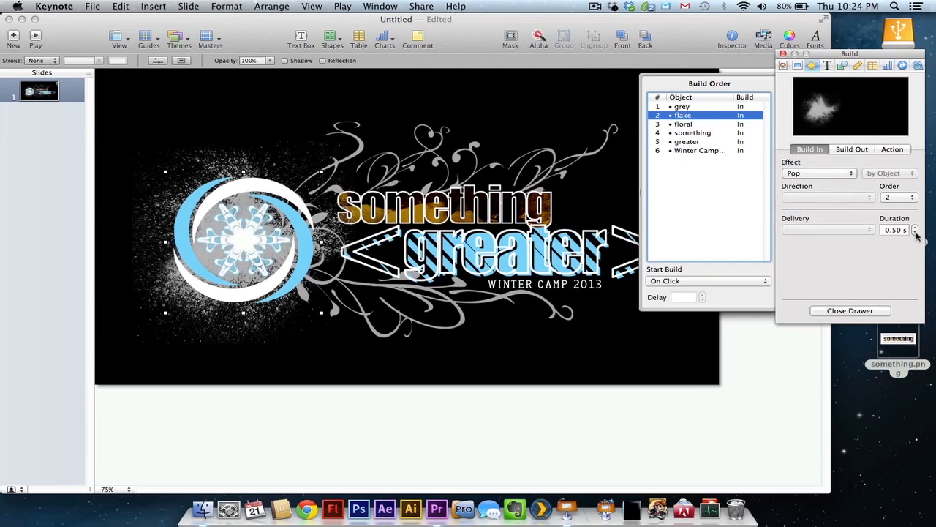
pyautogui.click(915, 232)
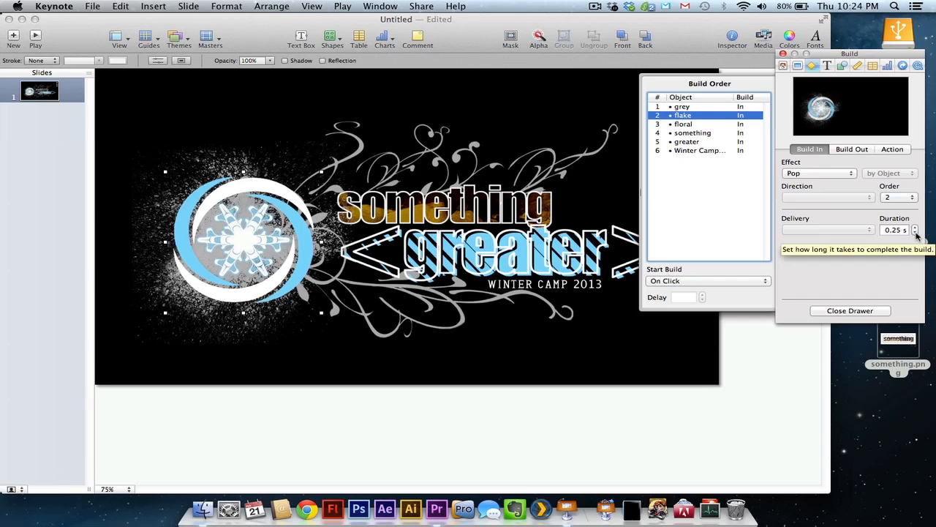
# Change the floral artwork's build-in effect to Wipe with the Left to Right direction.
pyautogui.click(681, 125)
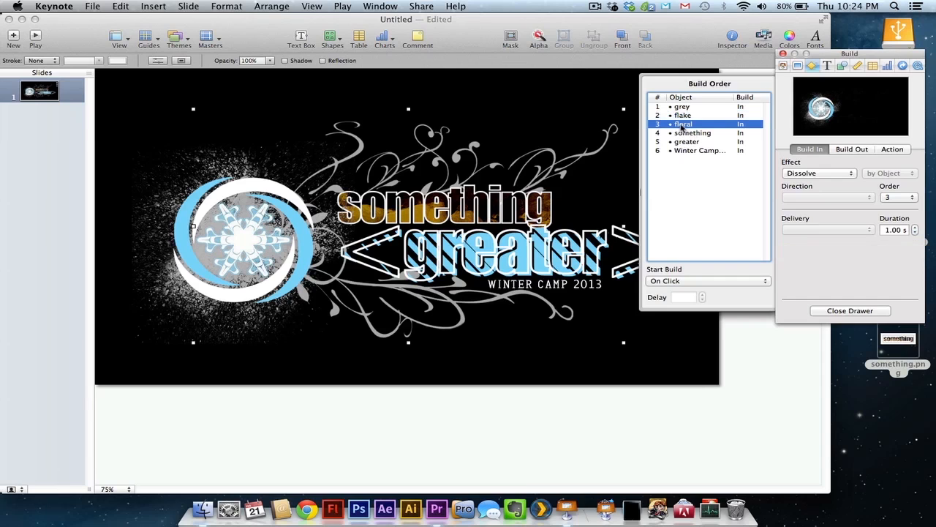
pyautogui.click(797, 176)
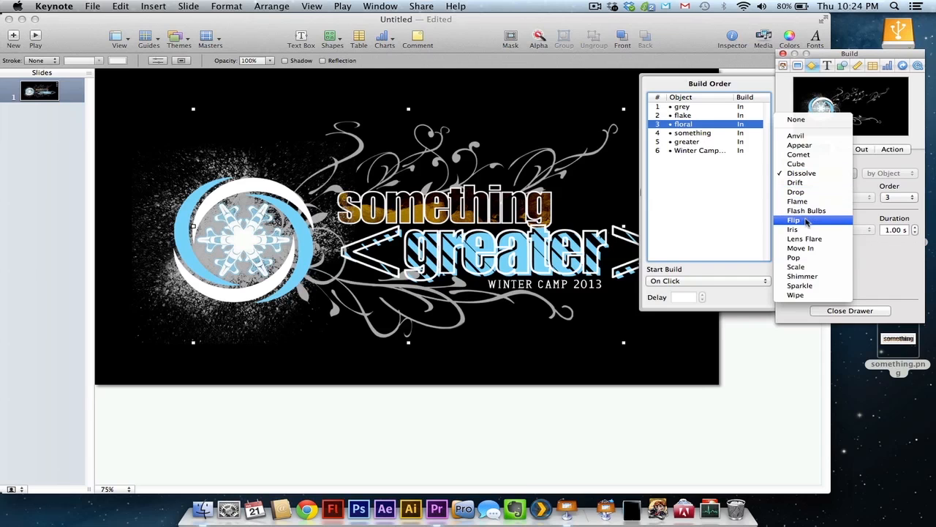
pyautogui.click(797, 295)
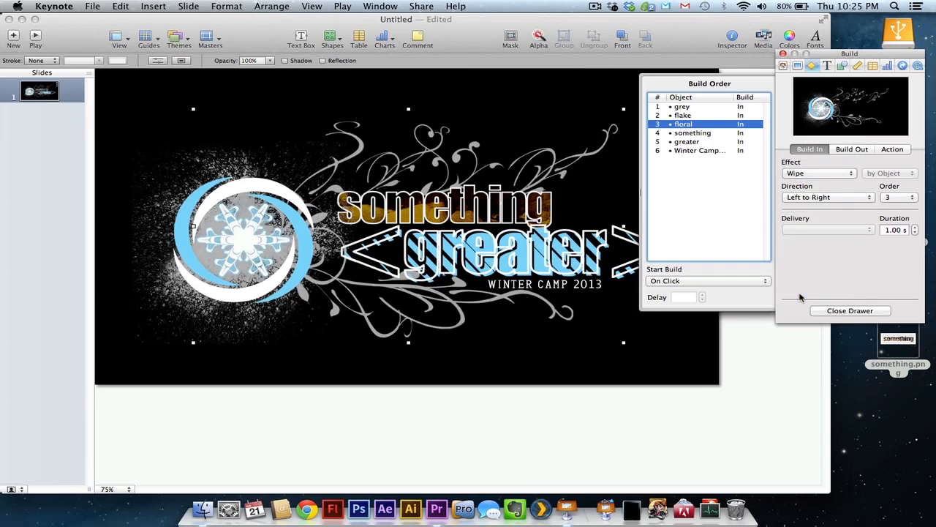
pyautogui.click(799, 197)
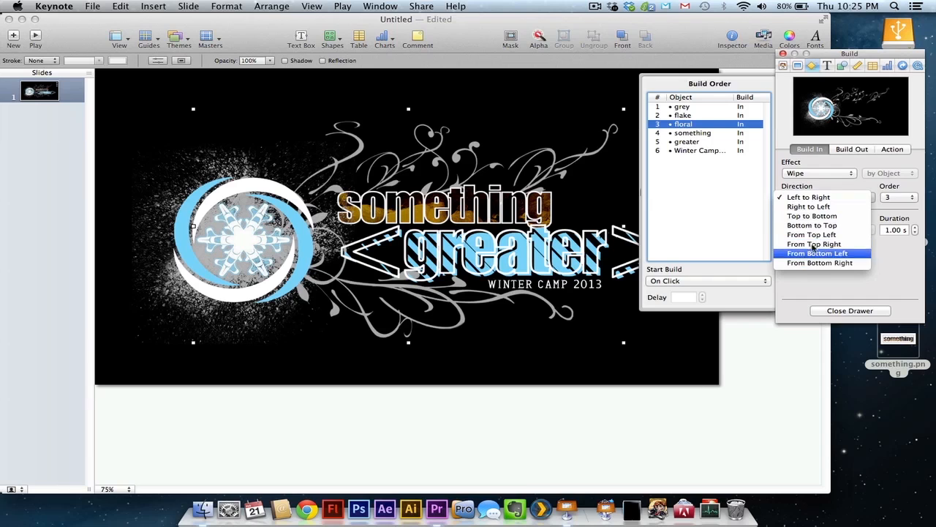
pyautogui.click(819, 195)
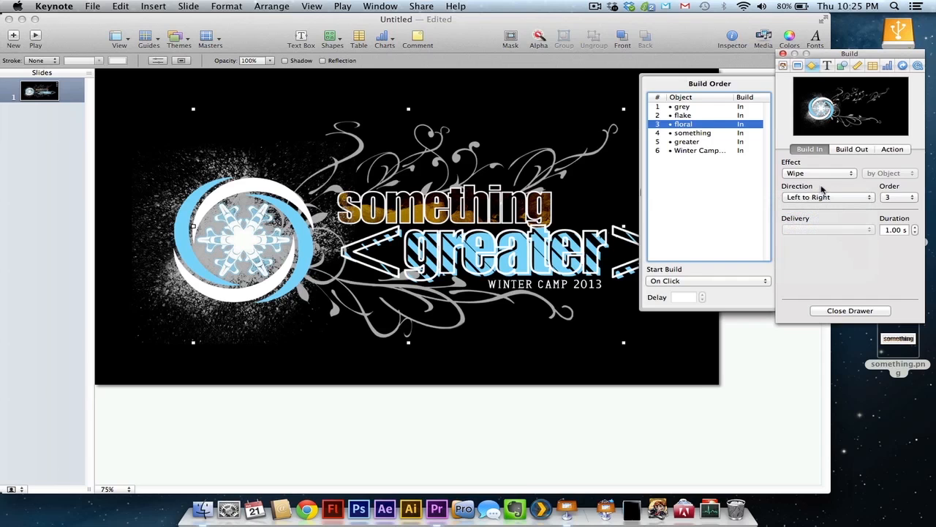
# Change the "something" artwork's build-in effect to Move In, running Left to Right.
pyautogui.click(701, 134)
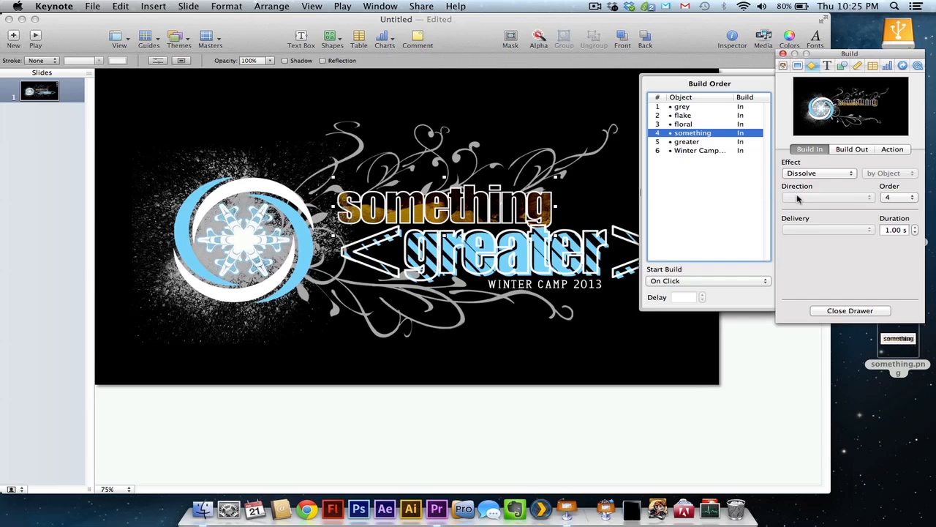
pyautogui.click(813, 176)
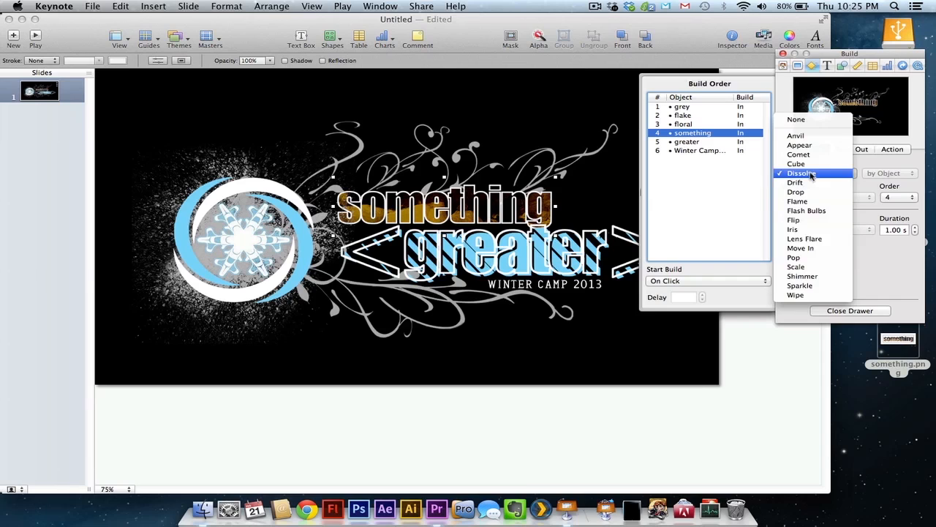
pyautogui.click(817, 253)
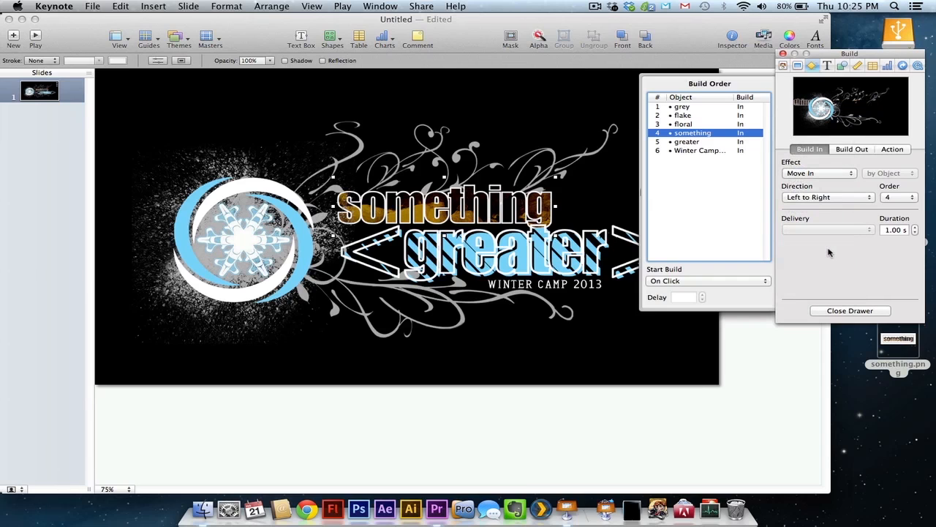
# Change the "greater" artwork's build-in effect to Move In with the Right to Left direction.
pyautogui.click(694, 142)
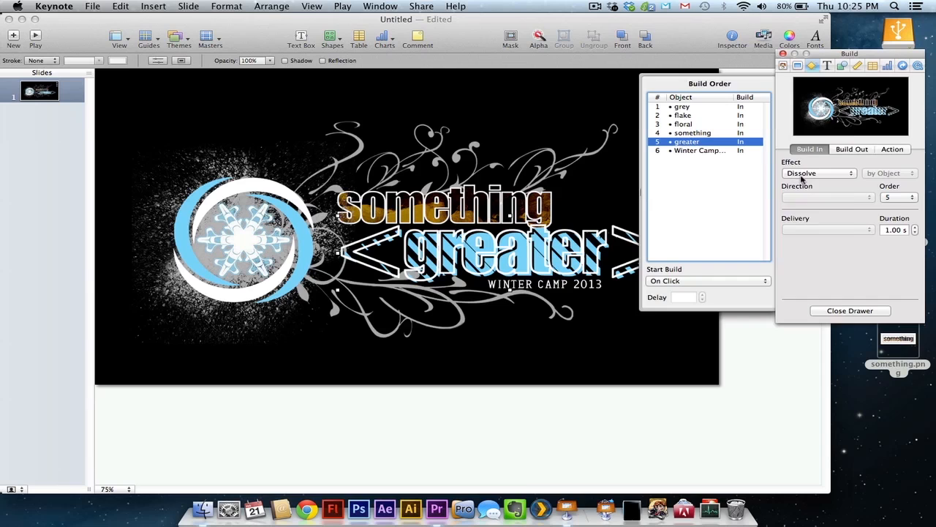
pyautogui.click(803, 173)
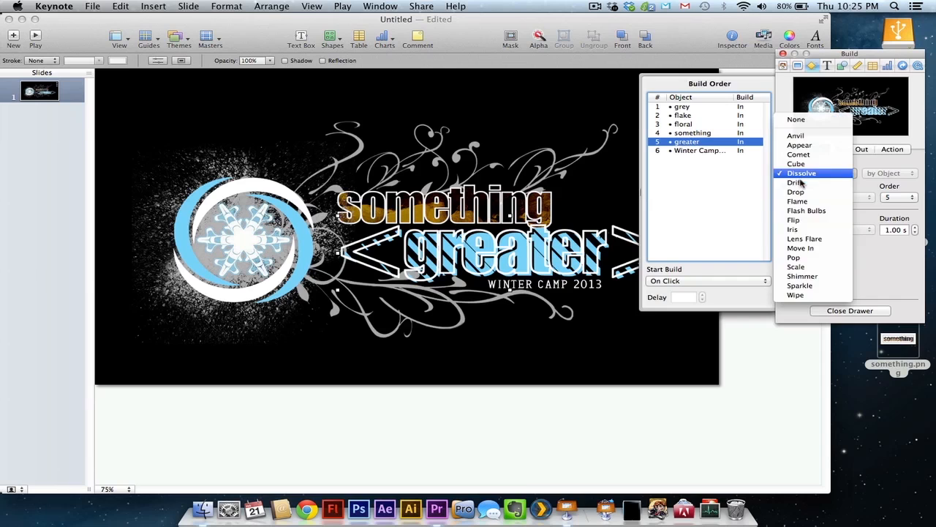
pyautogui.click(814, 250)
pyautogui.click(825, 199)
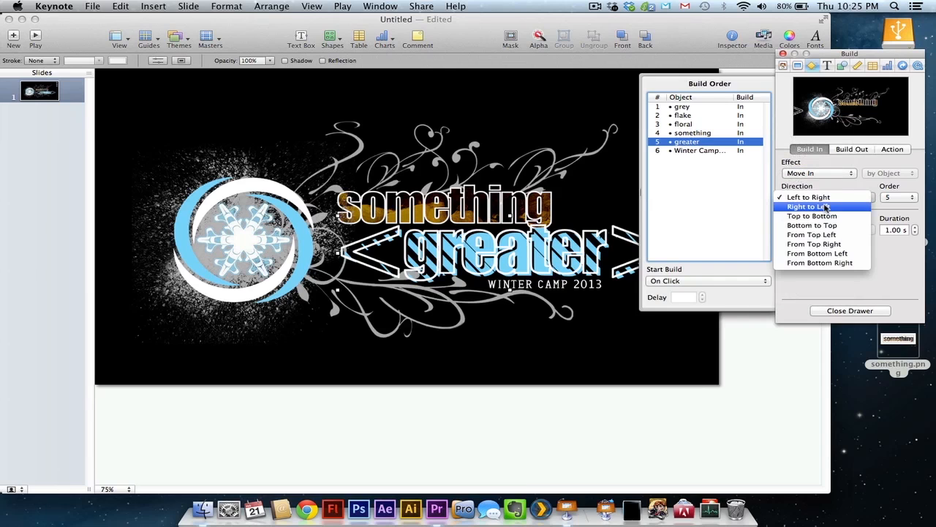
pyautogui.click(825, 207)
# Change the Winter Camp 2013 text's build-in effect to Typewriter.
pyautogui.click(699, 151)
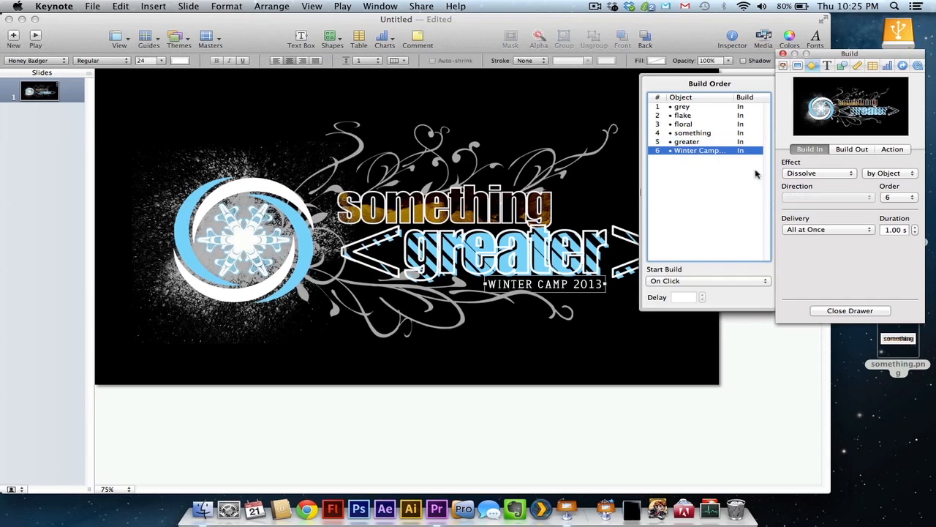
pyautogui.click(791, 174)
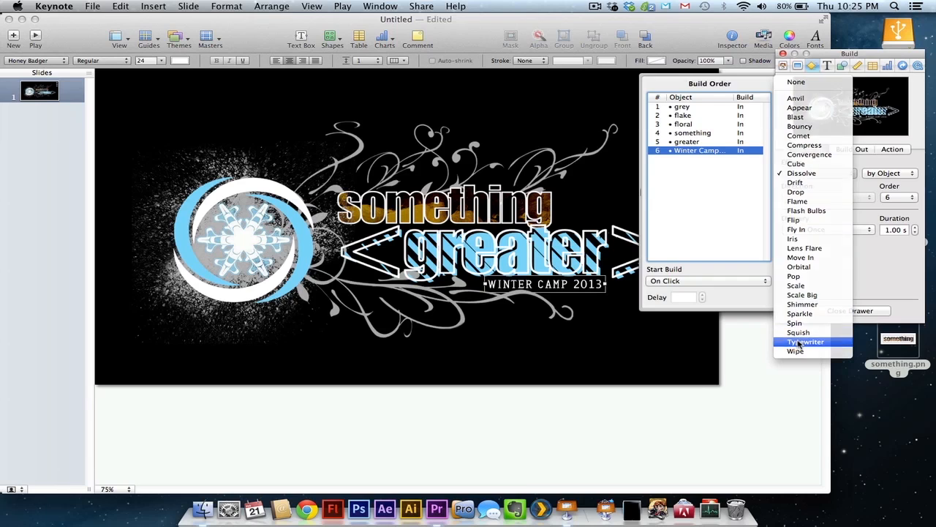
pyautogui.click(800, 342)
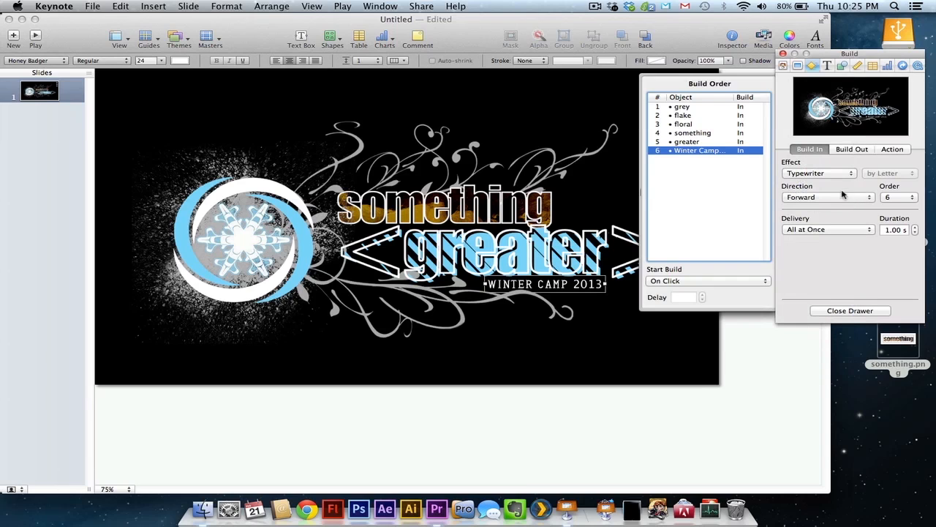
# Set the duration of the "something" artwork's Move In build to 0.25 s.
pyautogui.click(704, 124)
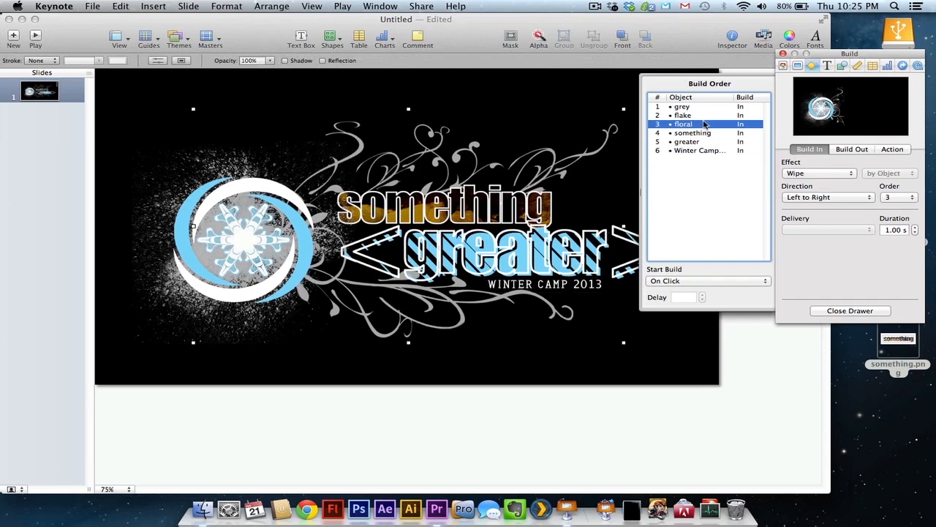
pyautogui.click(718, 133)
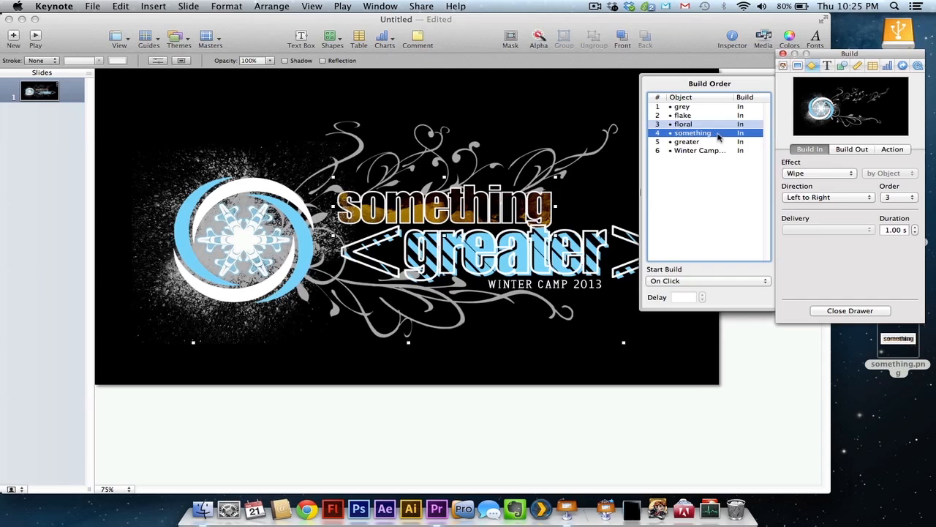
pyautogui.click(913, 233)
pyautogui.click(914, 232)
pyautogui.click(914, 233)
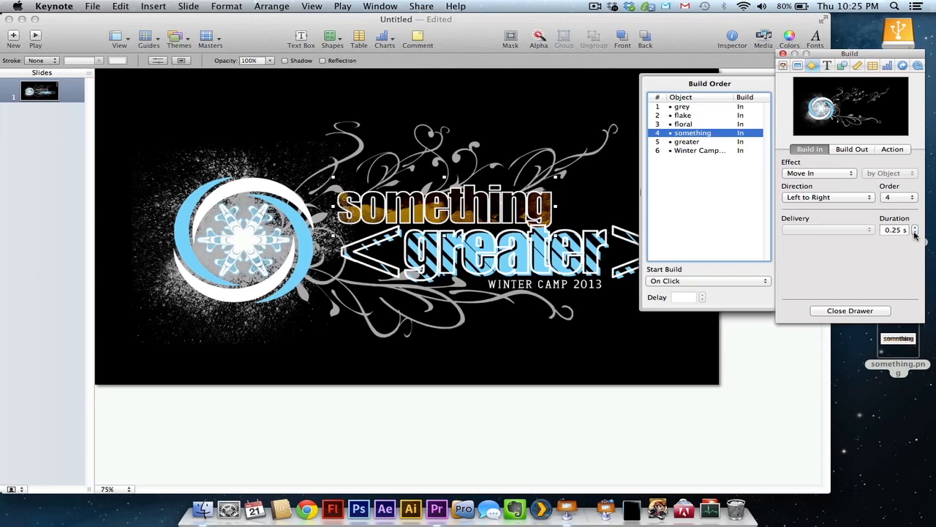
# Set the duration of the "greater" artwork's Move In build to 0.25 s.
pyautogui.click(708, 142)
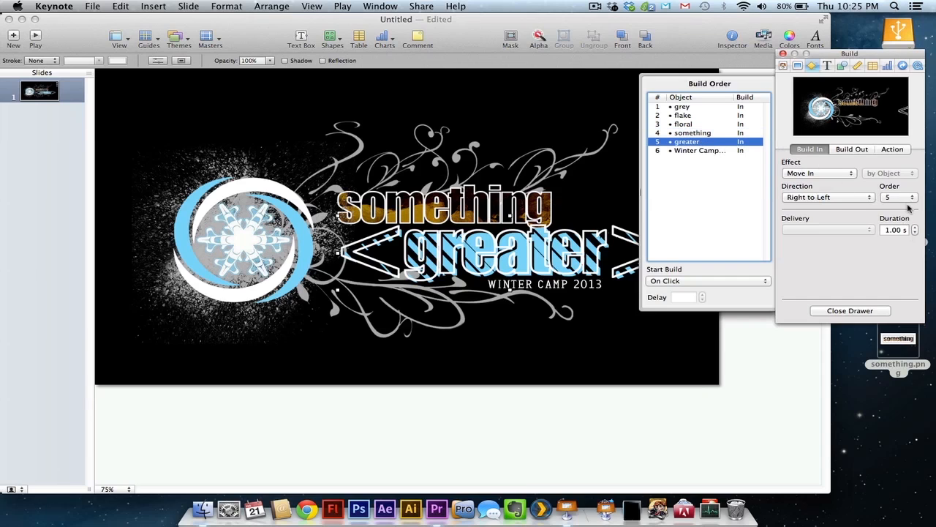
pyautogui.click(914, 232)
pyautogui.click(913, 233)
pyautogui.click(913, 233)
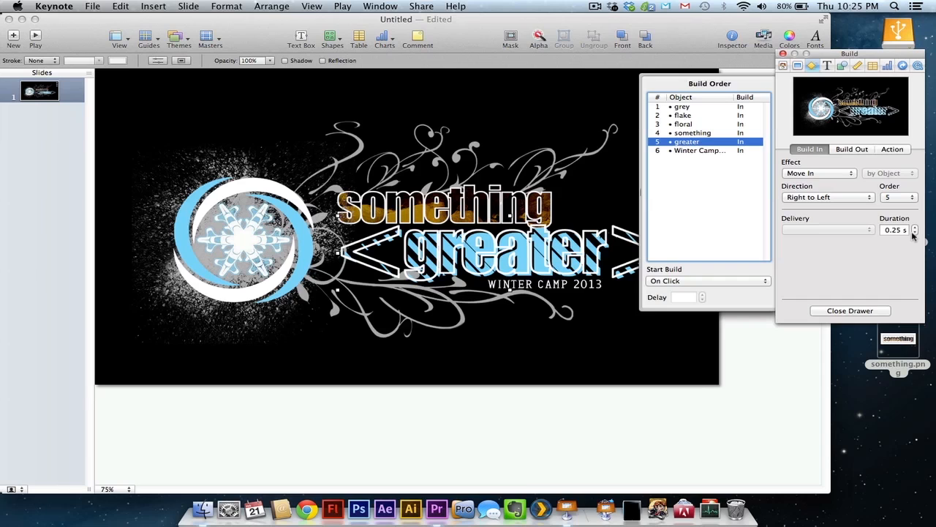
# Set the Winter Camp 2013 text's Typewriter build to 0.50 s, then play the slideshow to preview the builds and exit.
pyautogui.click(703, 151)
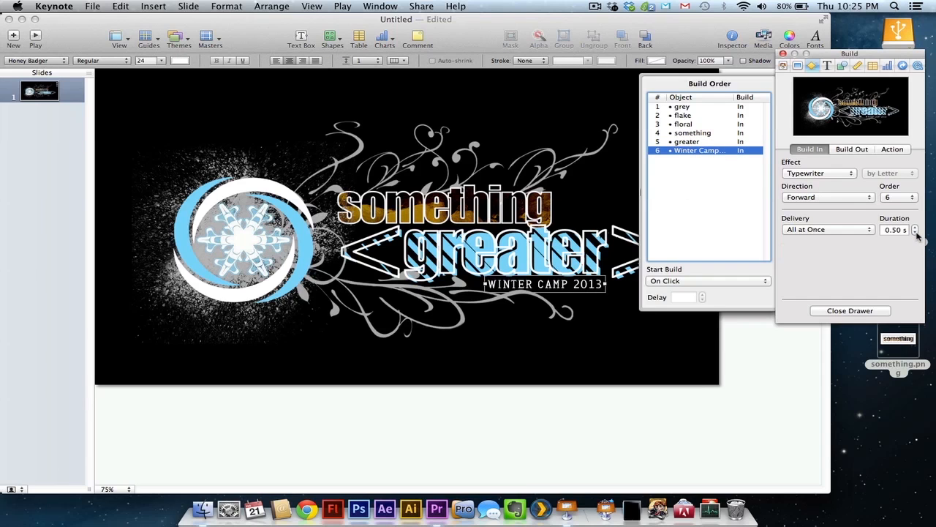
pyautogui.click(36, 38)
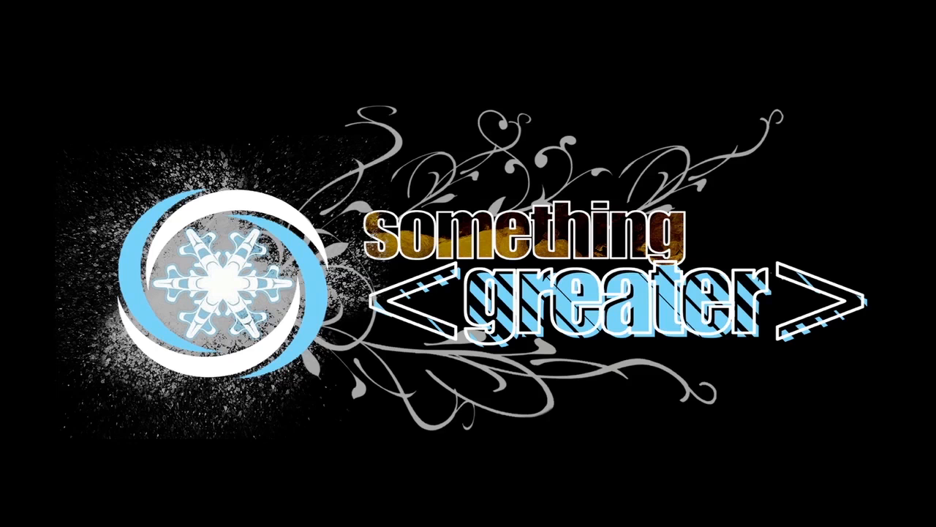
pyautogui.press('Escape')
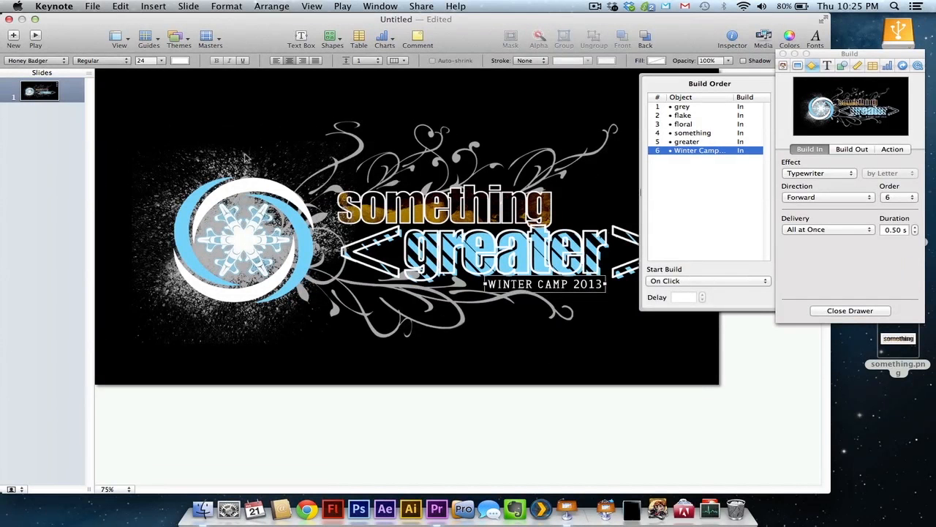
# Set the grey splatter's build to start automatically after the transition.
pyautogui.click(700, 108)
pyautogui.click(700, 108)
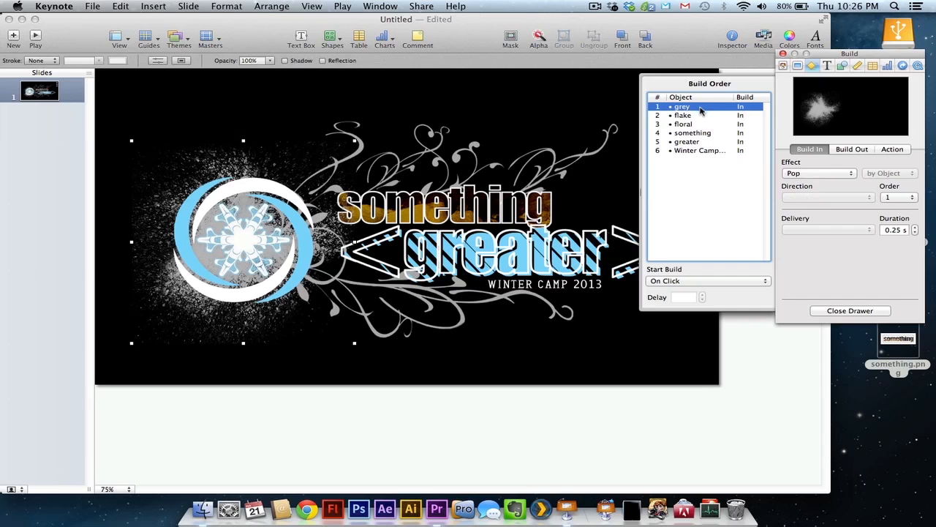
pyautogui.click(708, 282)
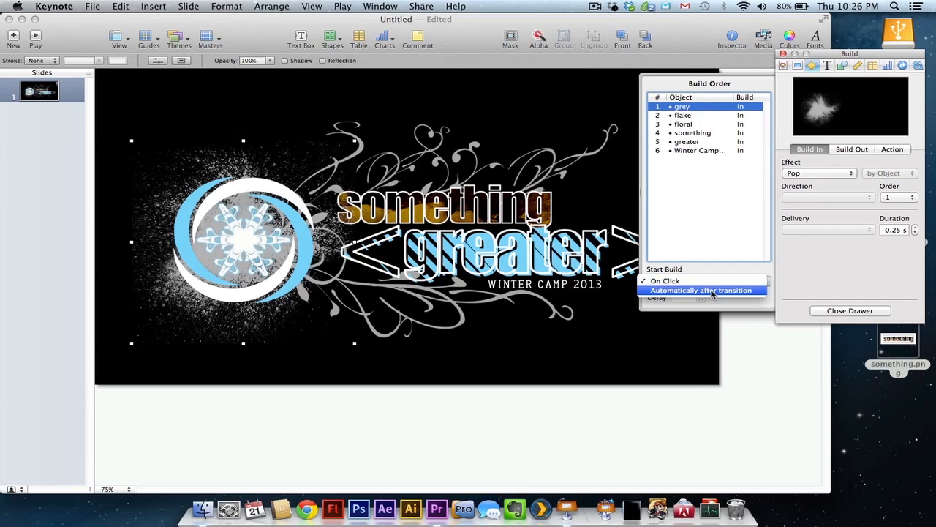
pyautogui.click(711, 291)
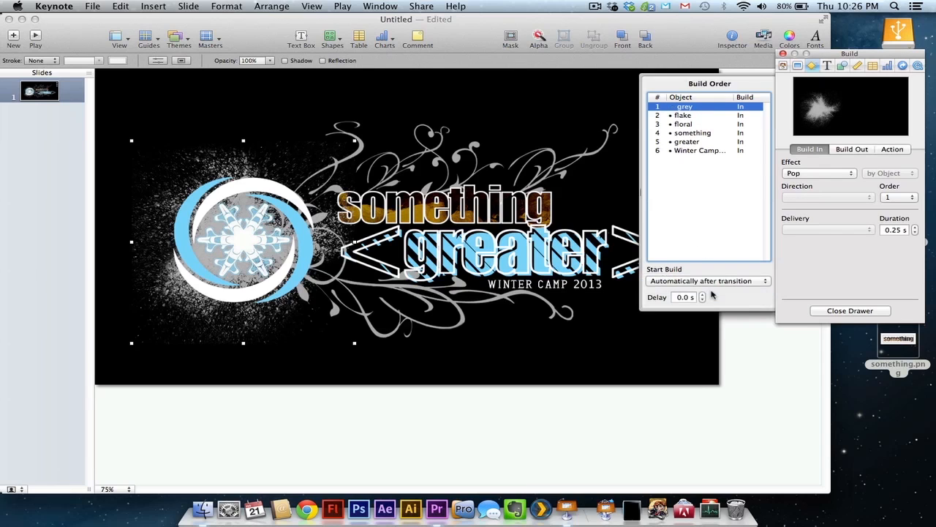
# Set the flake's Pop build to start automatically with build 1.
pyautogui.click(690, 116)
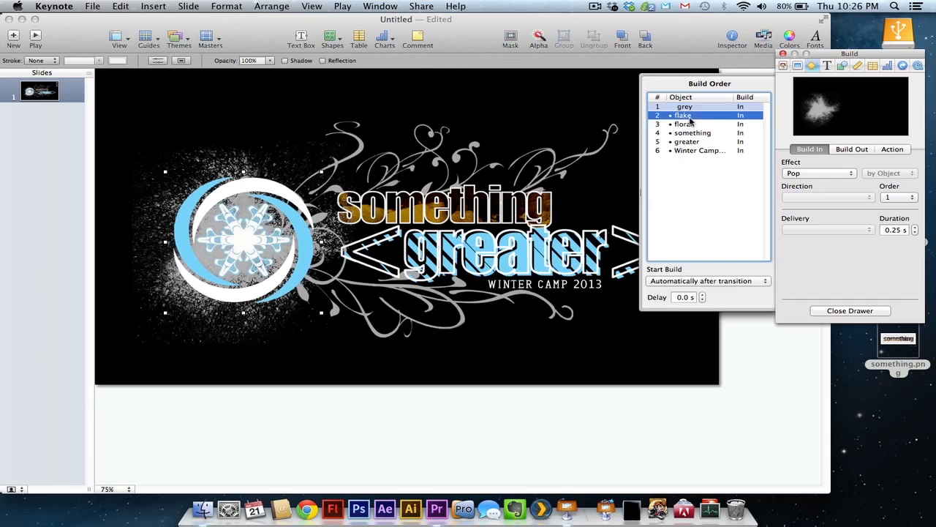
pyautogui.click(701, 281)
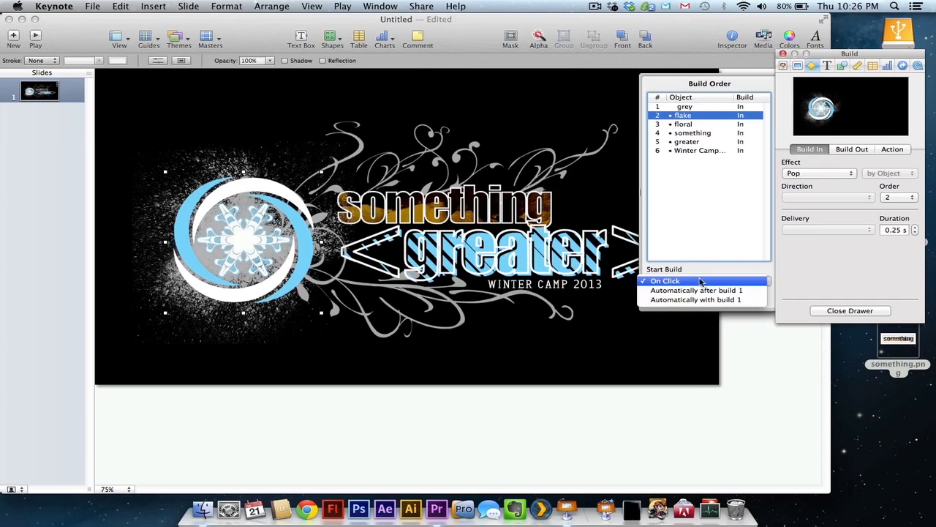
pyautogui.click(736, 295)
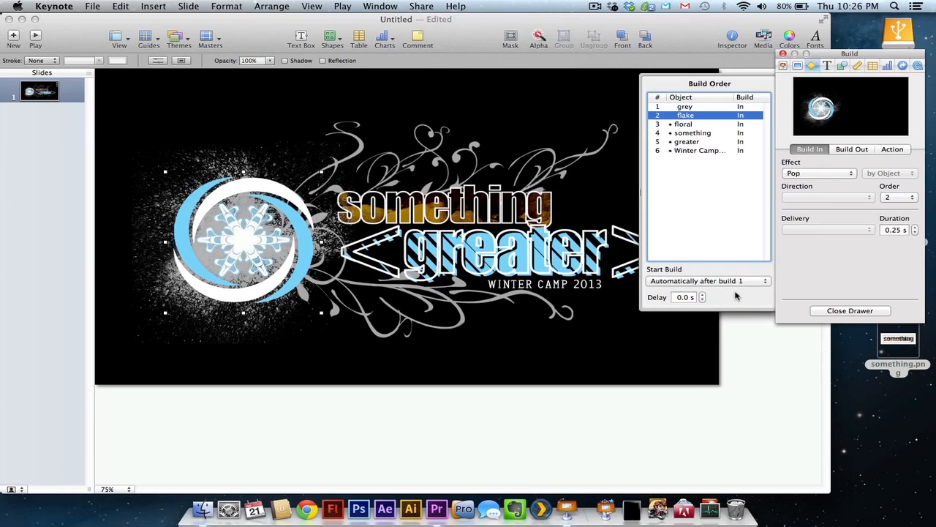
pyautogui.click(691, 280)
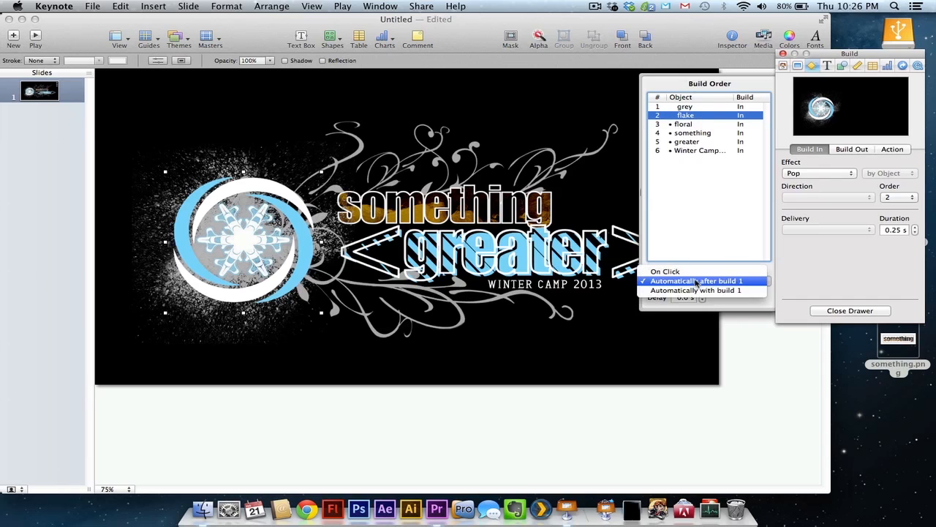
pyautogui.click(704, 291)
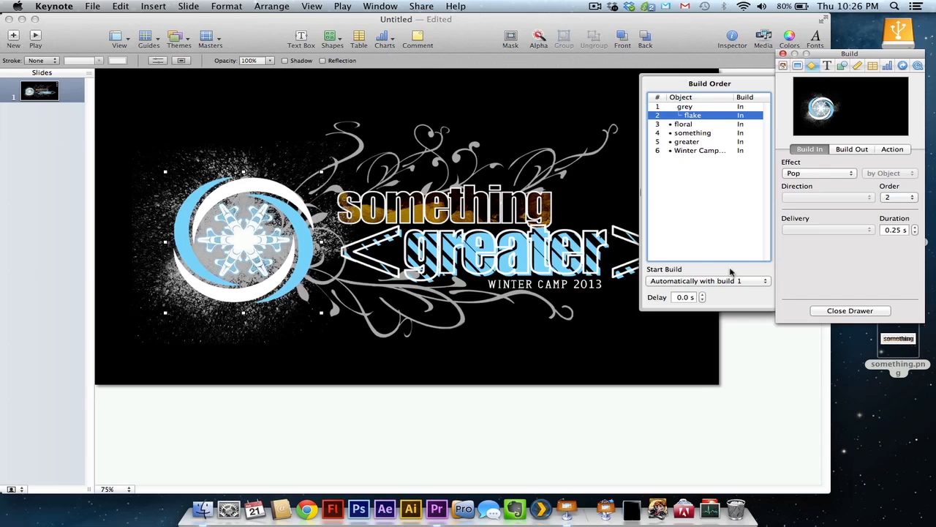
# Set the floral artwork's Wipe build to start automatically after build 2.
pyautogui.click(690, 125)
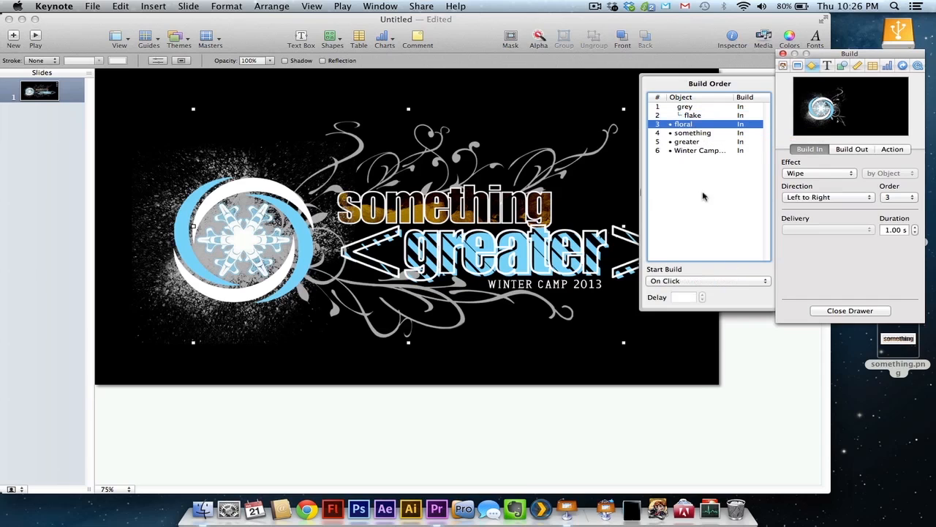
pyautogui.click(702, 281)
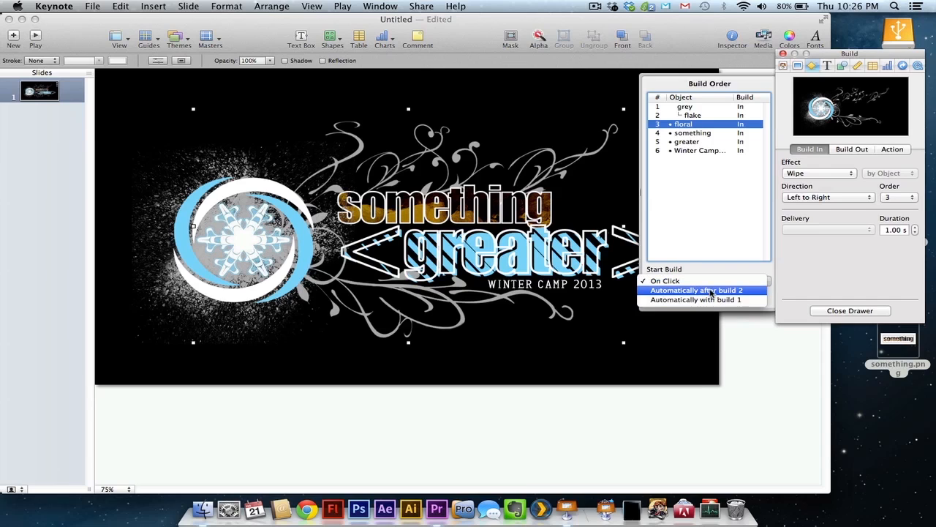
pyautogui.click(711, 291)
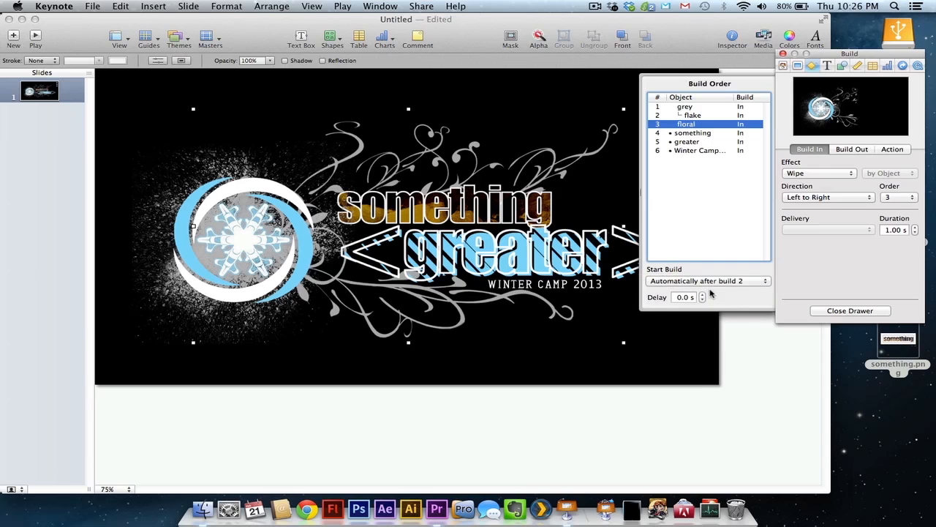
# Set the "something" artwork's build to start automatically with build 3, with a delay of 0.5 s.
pyautogui.click(710, 134)
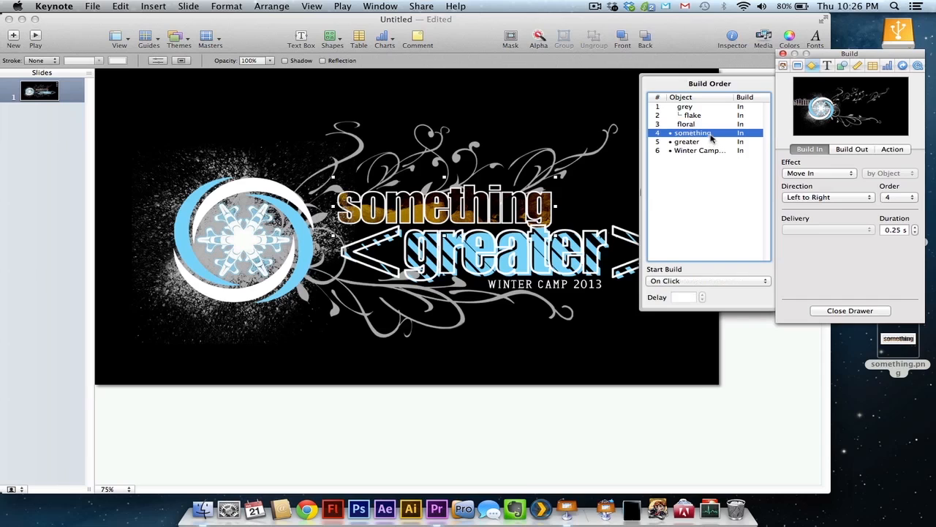
pyautogui.click(677, 281)
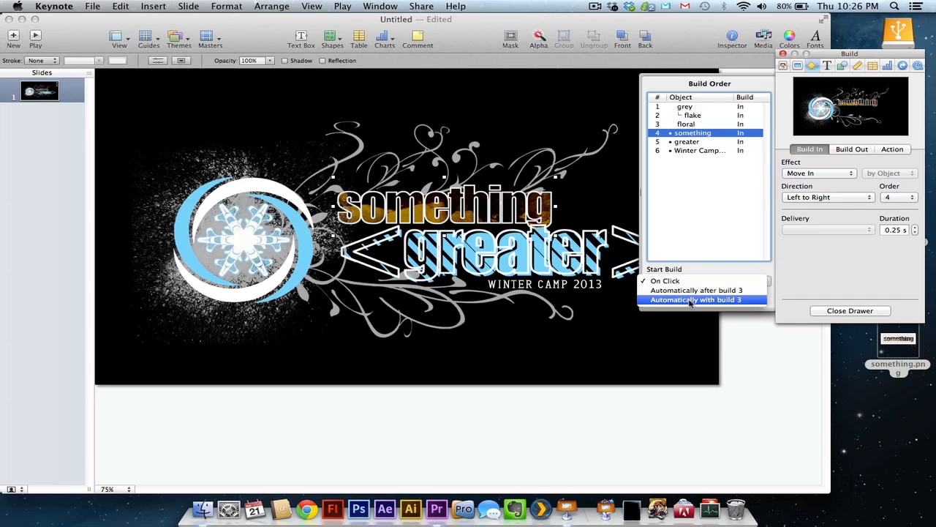
pyautogui.click(691, 300)
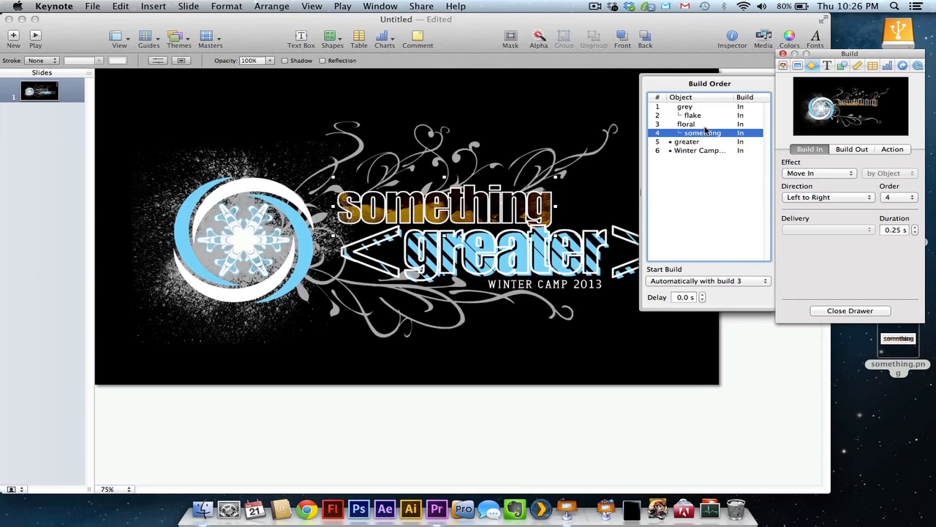
pyautogui.click(703, 294)
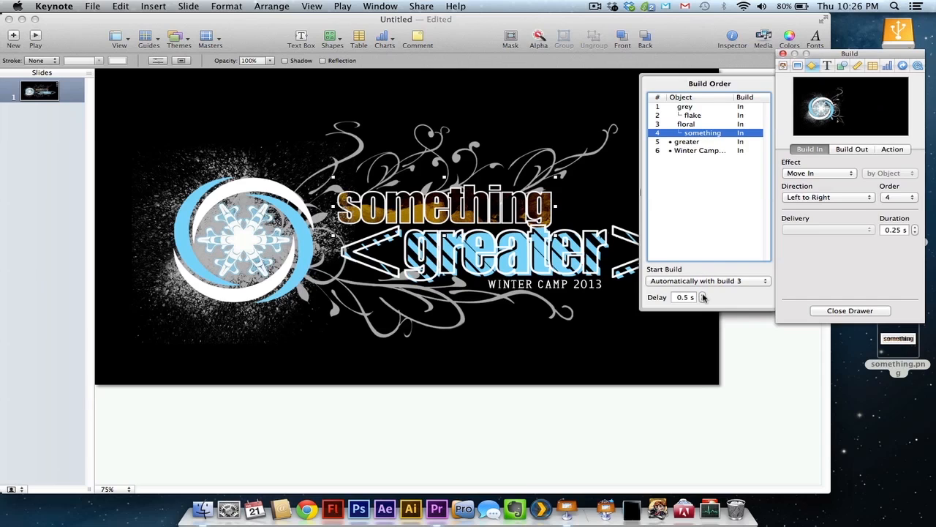
# Set the "greater" artwork's Move In build to start automatically with build 3.
pyautogui.click(692, 141)
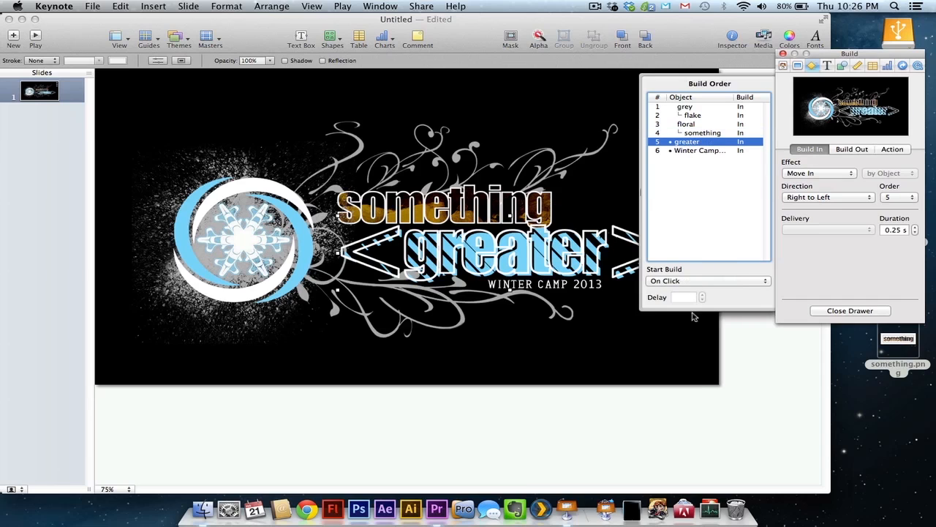
pyautogui.click(694, 280)
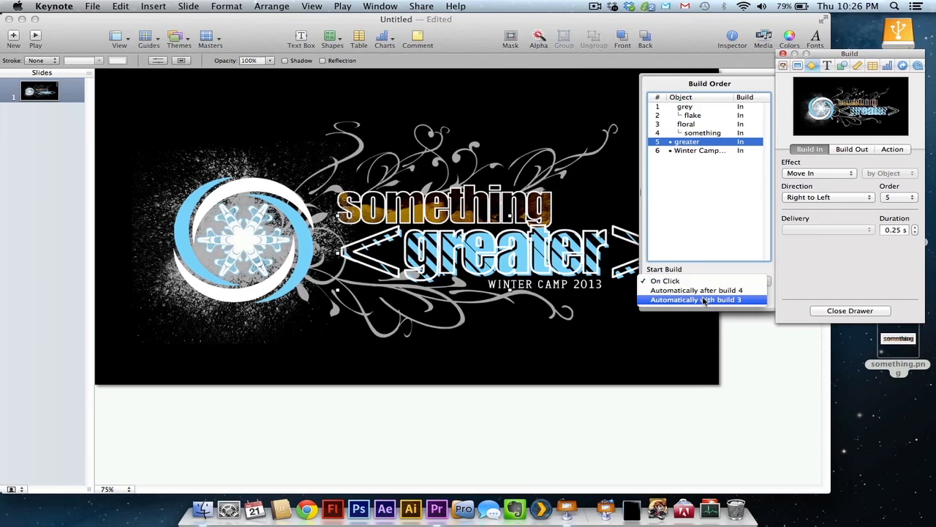
pyautogui.click(719, 300)
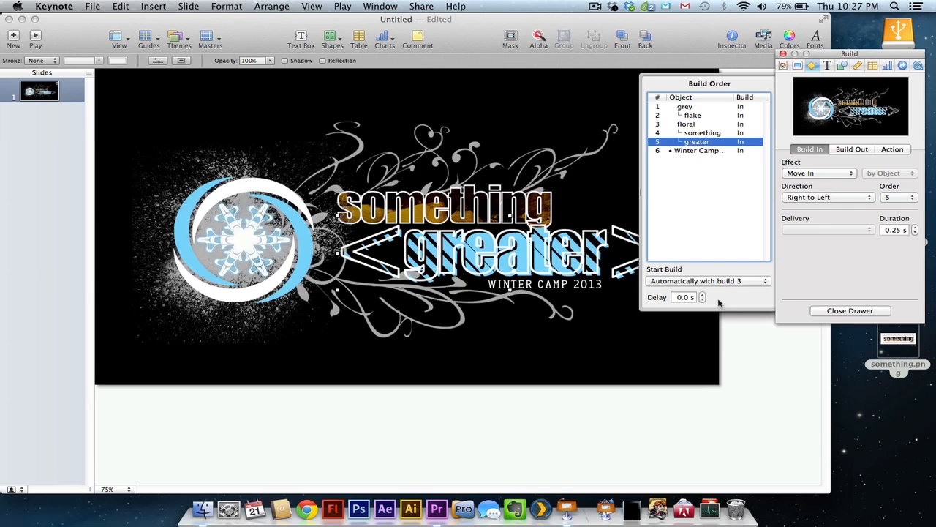
# Set the Winter Camp 2013 text's build to start automatically after build 5, then play the slideshow to preview the sequence and exit.
pyautogui.click(703, 152)
pyautogui.click(716, 284)
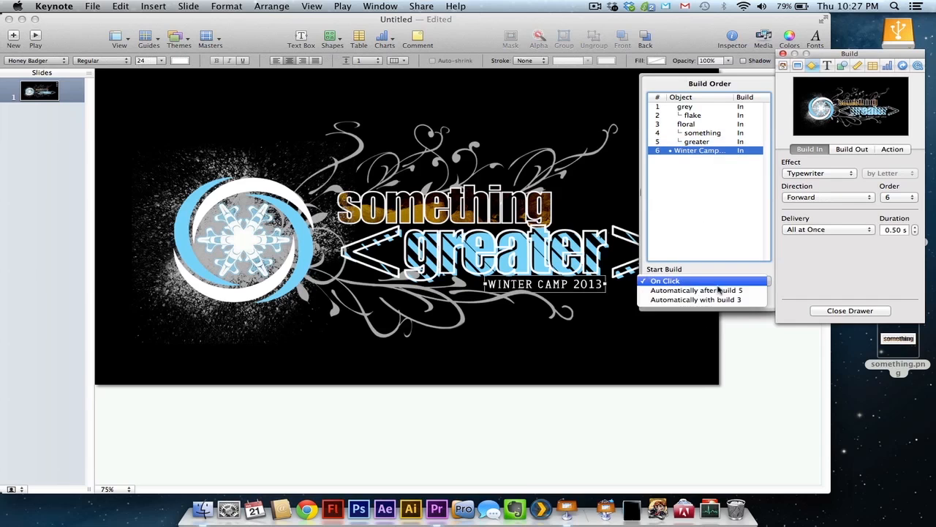
pyautogui.click(719, 292)
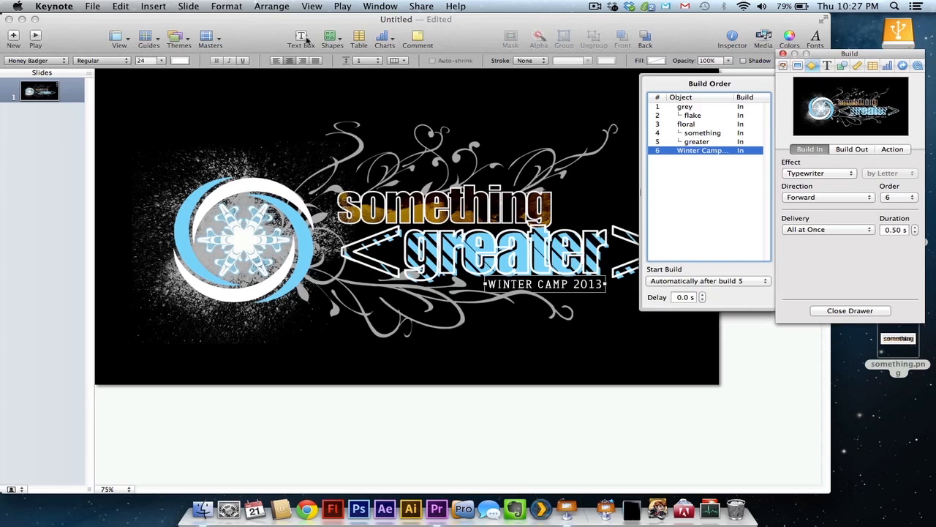
pyautogui.click(36, 38)
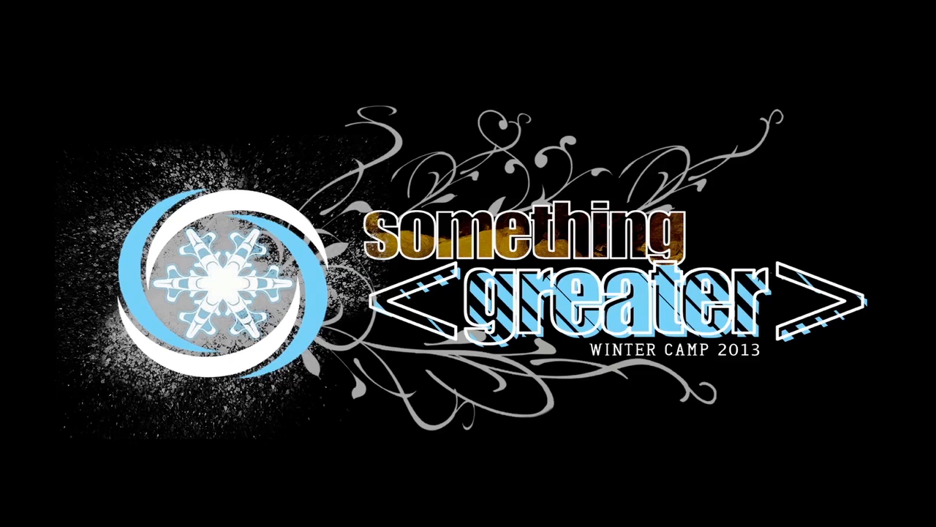
pyautogui.press('Escape')
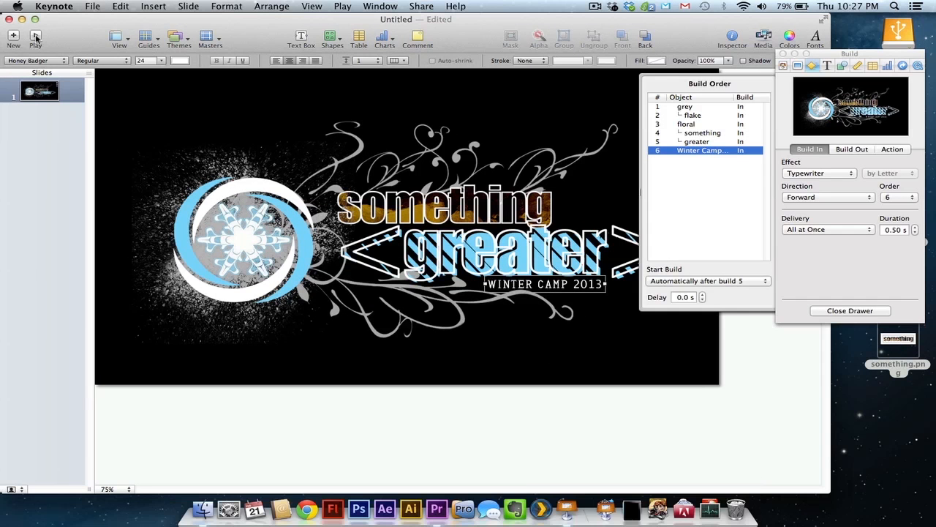
# Add a Rotate action to the flake artwork and set its rotation to 2500°.
pyautogui.click(265, 189)
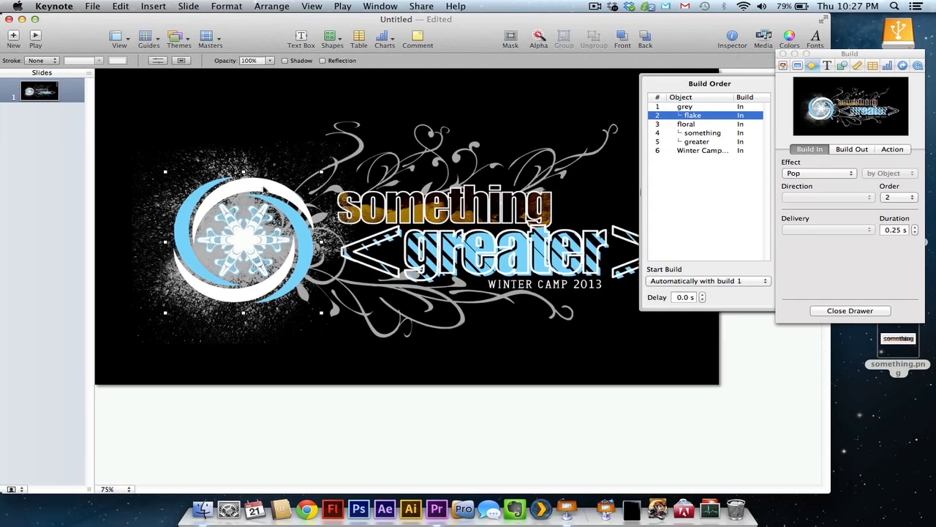
pyautogui.click(892, 149)
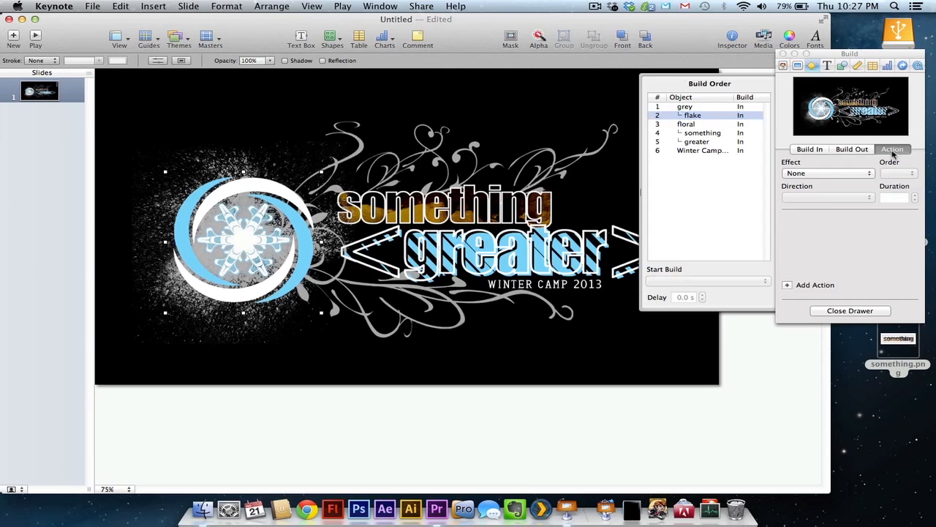
pyautogui.click(831, 174)
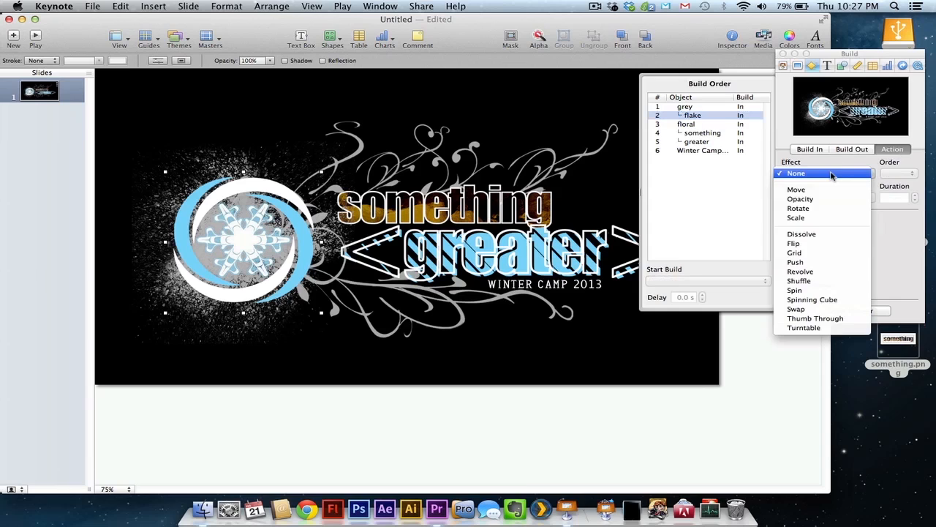
pyautogui.click(818, 208)
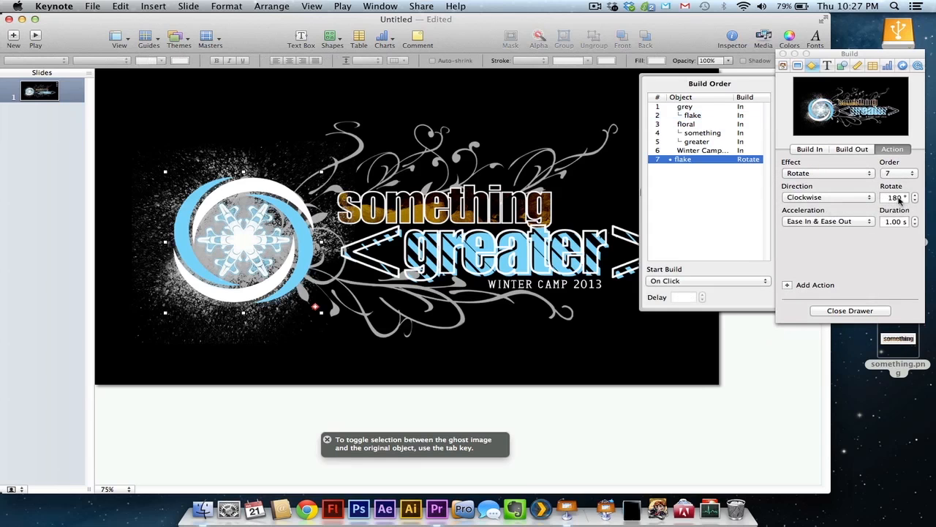
pyautogui.click(886, 199)
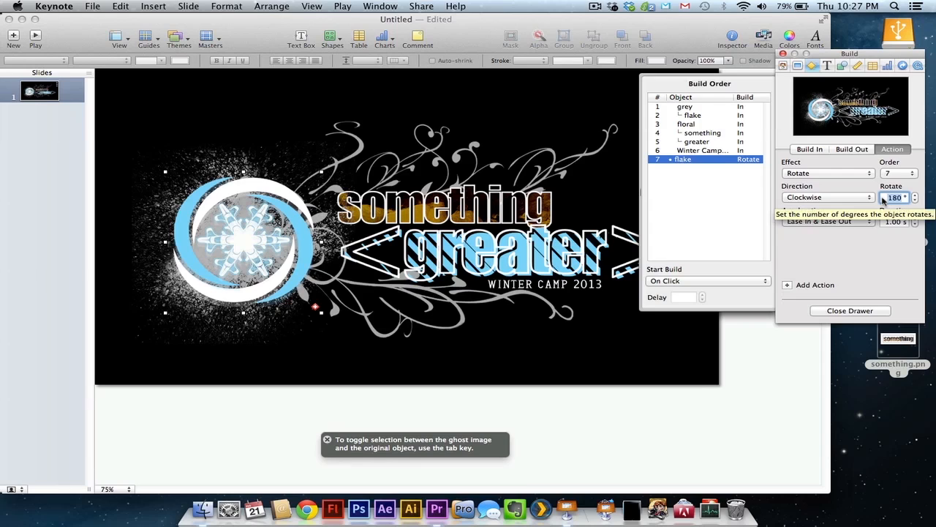
pyautogui.write('250')
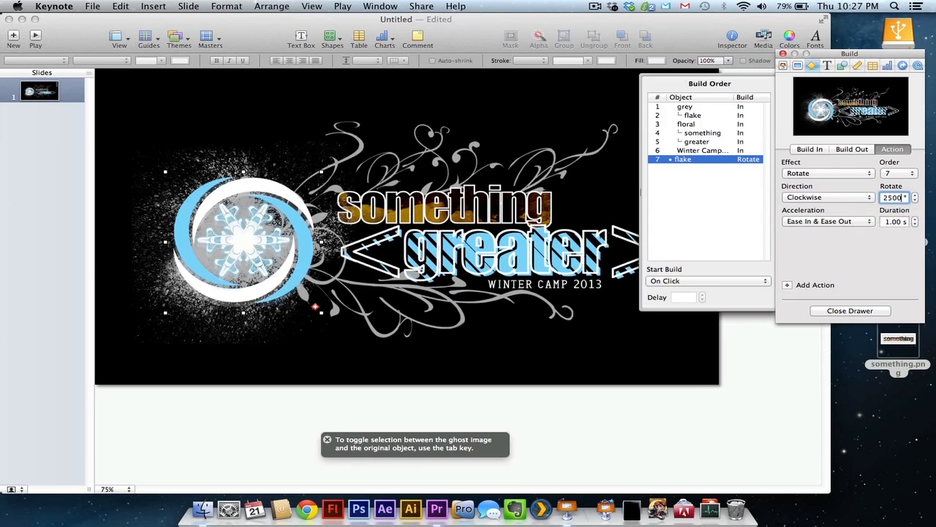
pyautogui.press('Return')
# Set the flake's Rotate action to a duration of 35 s with acceleration None.
pyautogui.click(884, 222)
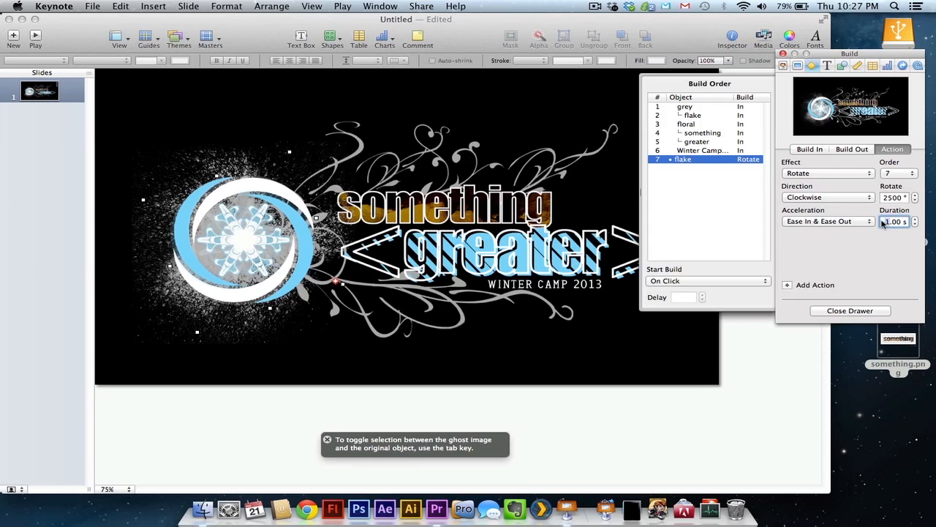
pyautogui.write('35')
pyautogui.press('Return')
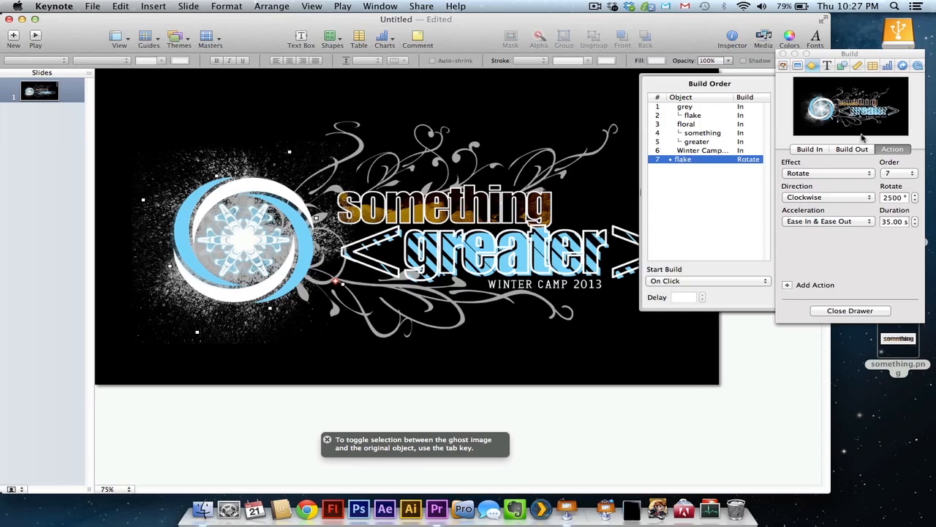
pyautogui.click(822, 222)
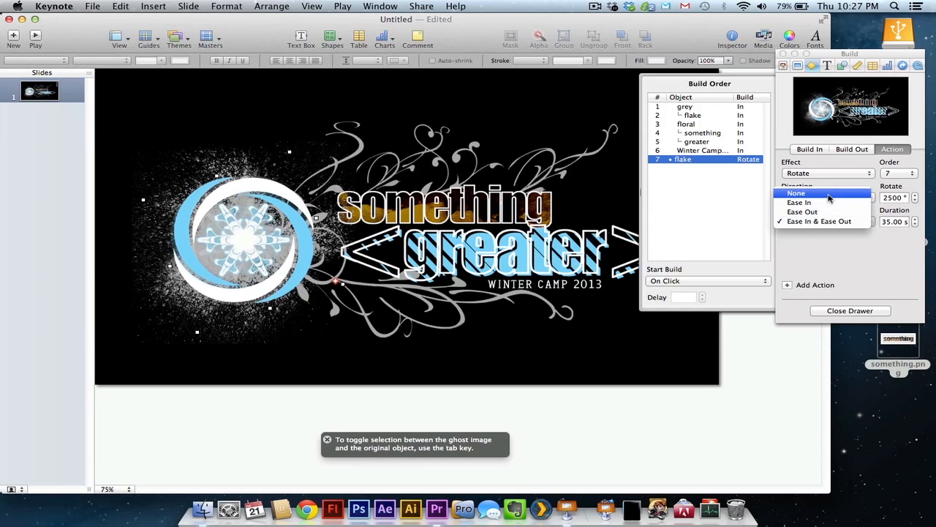
pyautogui.click(830, 193)
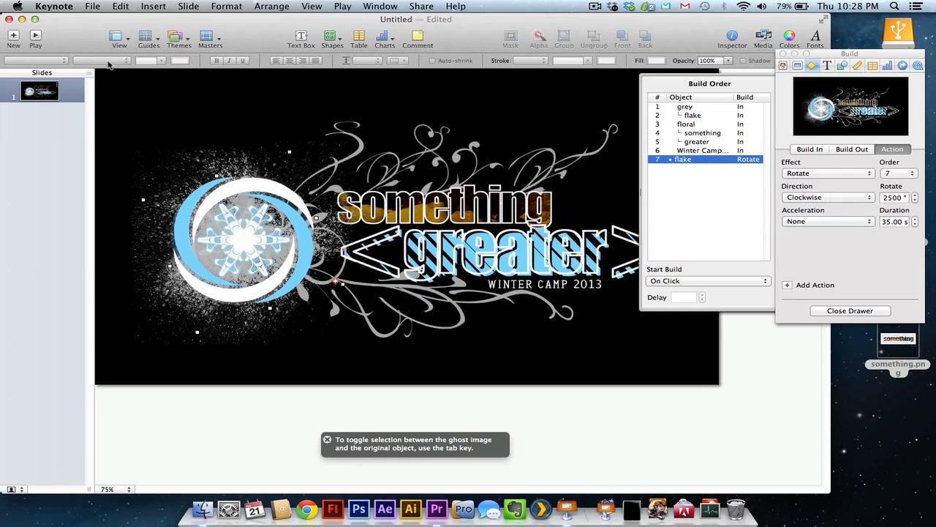
# Move the flake's Rotate action to third in the build order and start it automatically after build 2.
pyautogui.moveTo(691, 160); pyautogui.dragTo(702, 128)
pyautogui.click(684, 285)
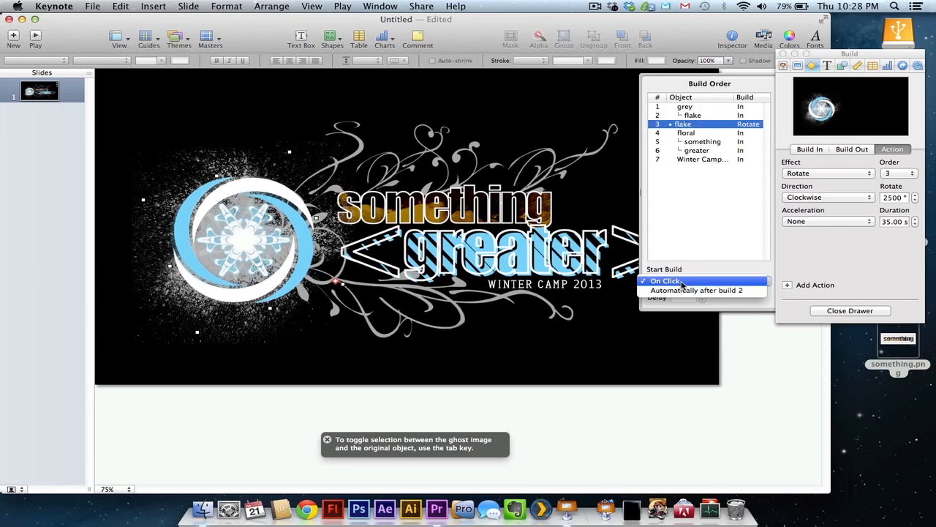
pyautogui.click(693, 290)
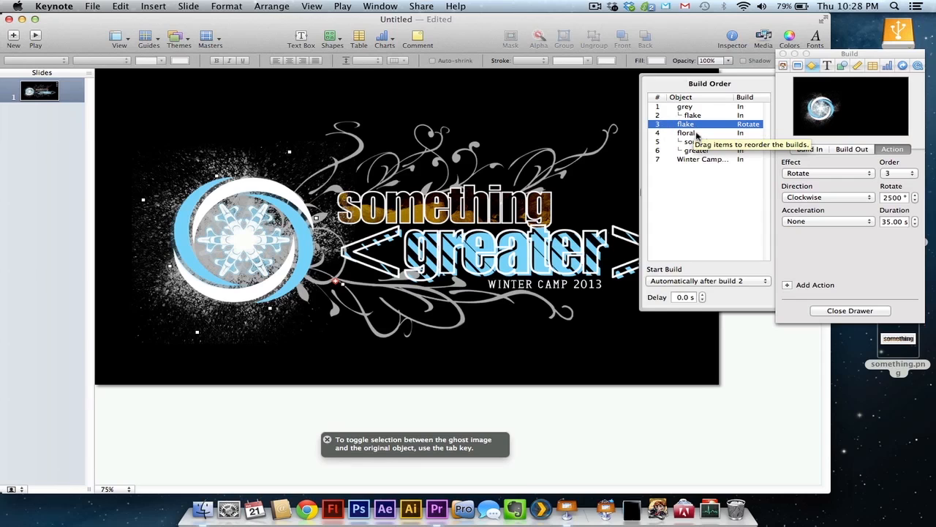
# Set the floral artwork's build-in to start automatically with build 3, and play the slideshow to preview the sequence.
pyautogui.click(686, 135)
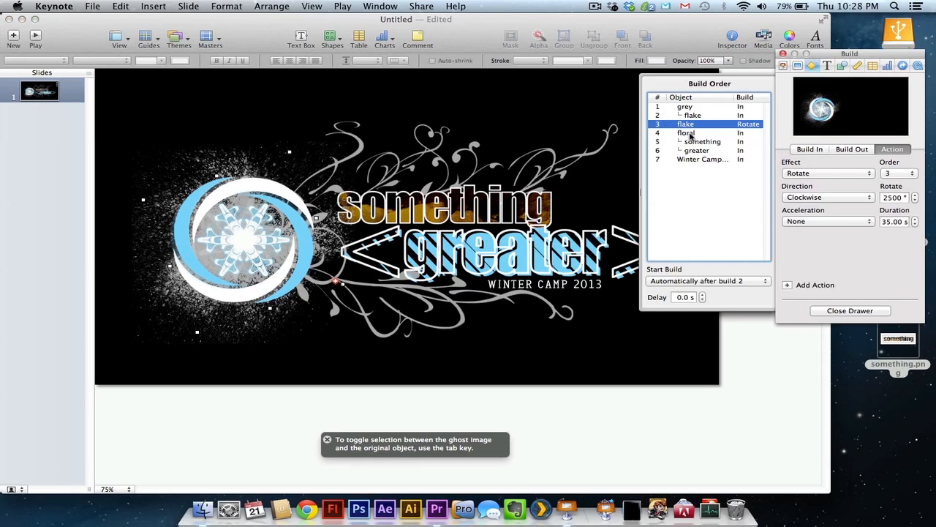
pyautogui.click(691, 133)
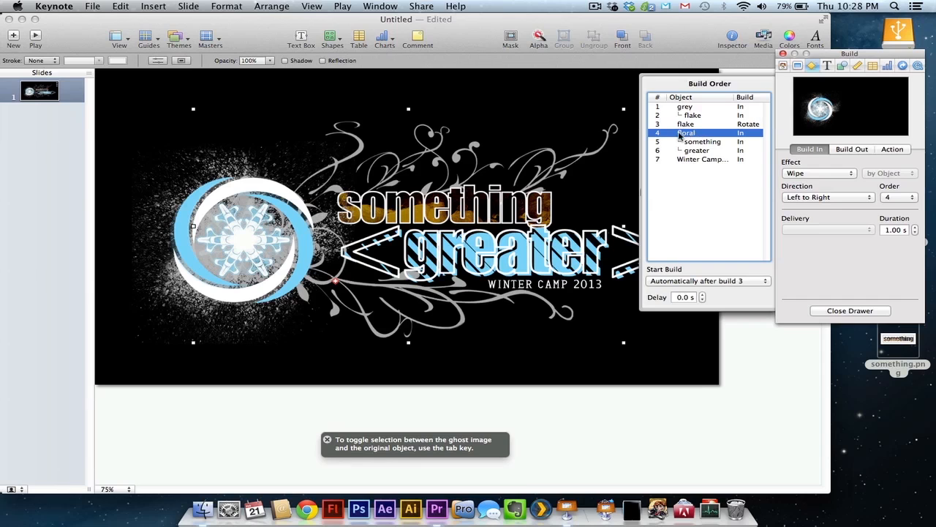
pyautogui.click(698, 284)
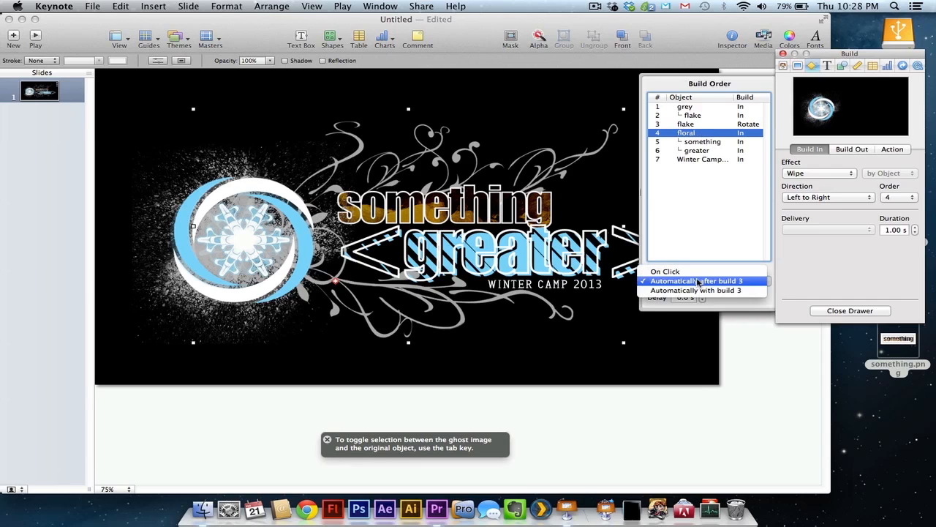
pyautogui.click(706, 291)
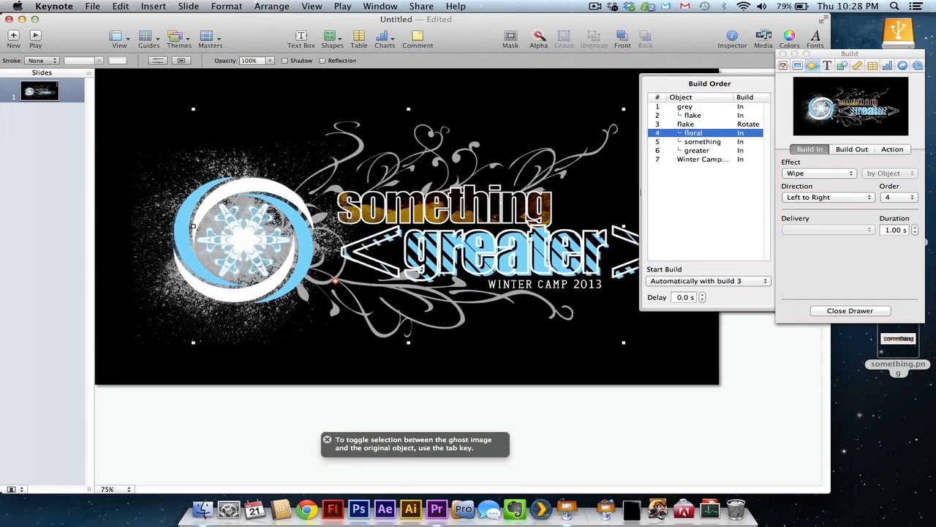
pyautogui.click(35, 35)
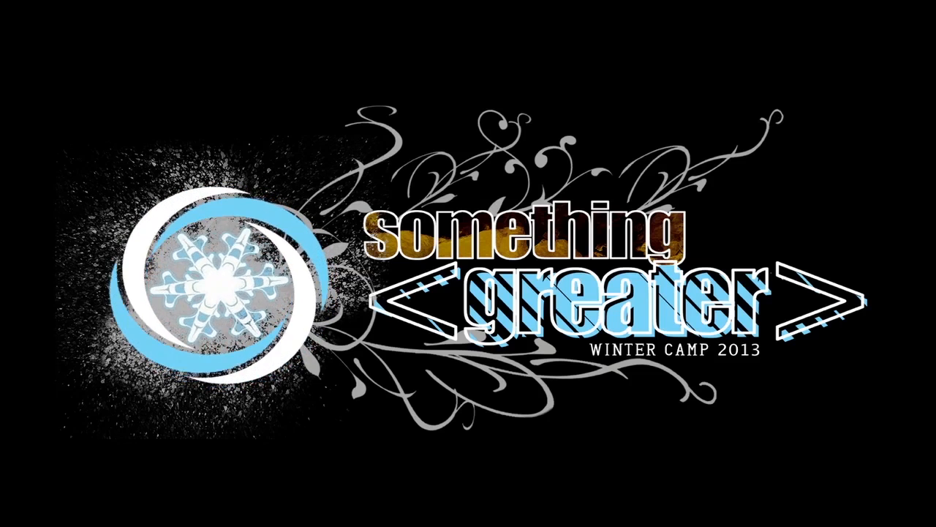
pyautogui.press('Escape')
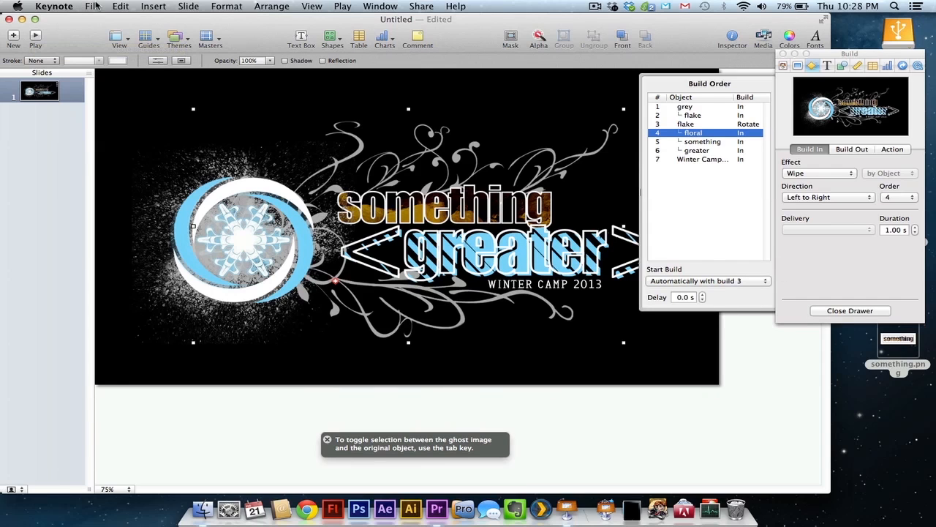
# Set up a QuickTime export of the presentation with Fixed Timing playback and a slide duration of 10 seconds.
pyautogui.click(93, 5)
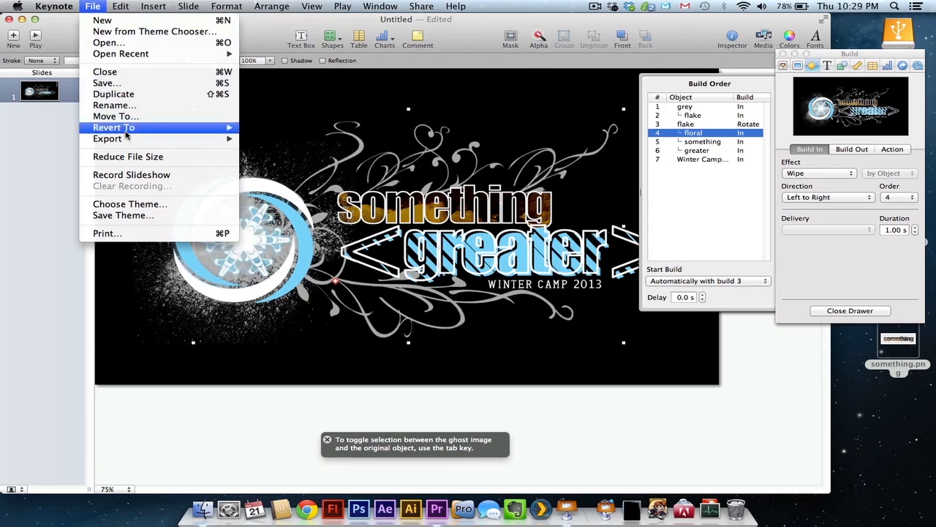
pyautogui.moveTo(128, 146)
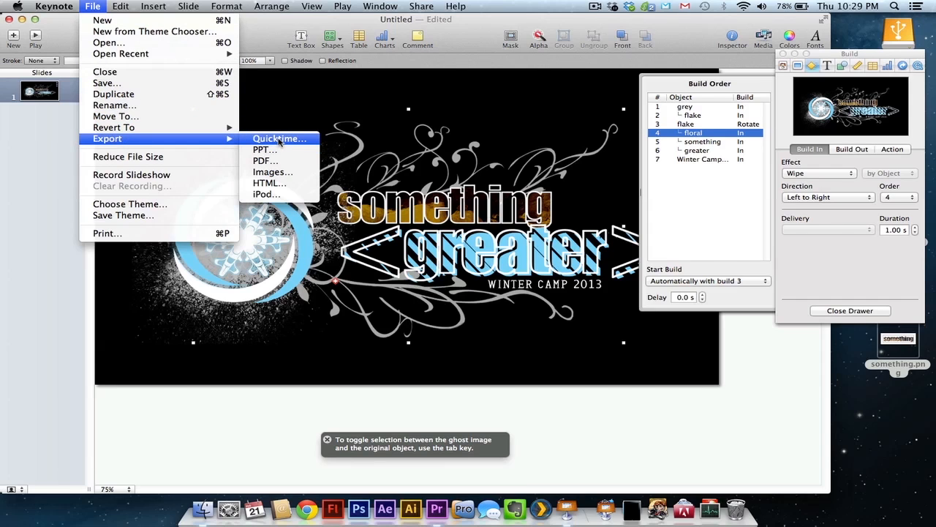
pyautogui.click(270, 141)
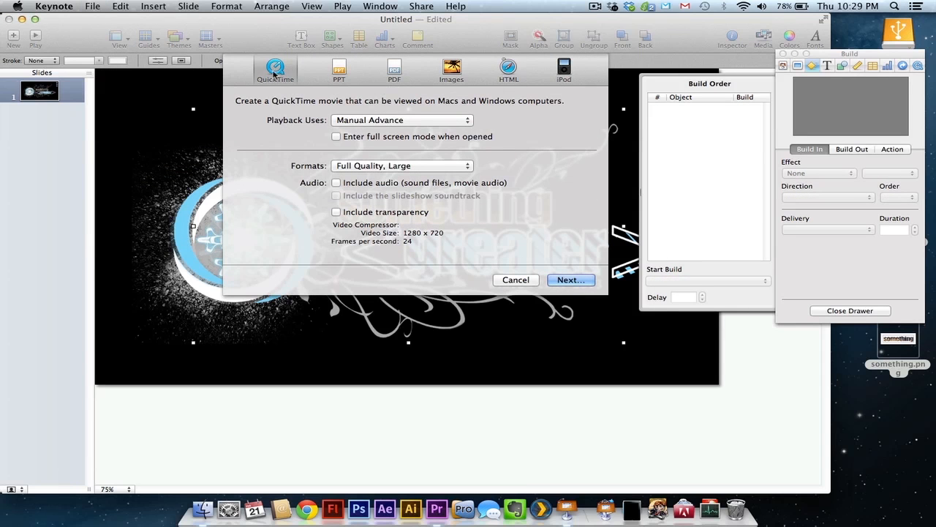
pyautogui.click(378, 122)
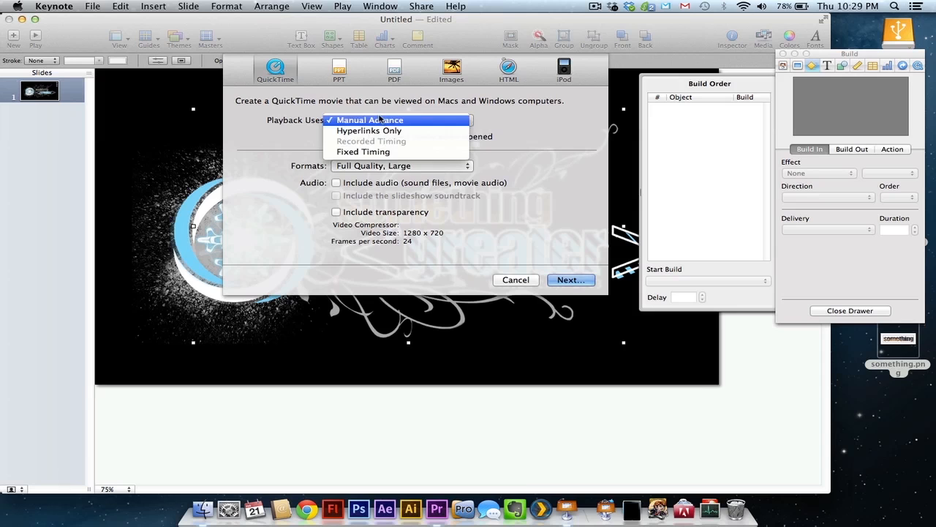
pyautogui.click(377, 152)
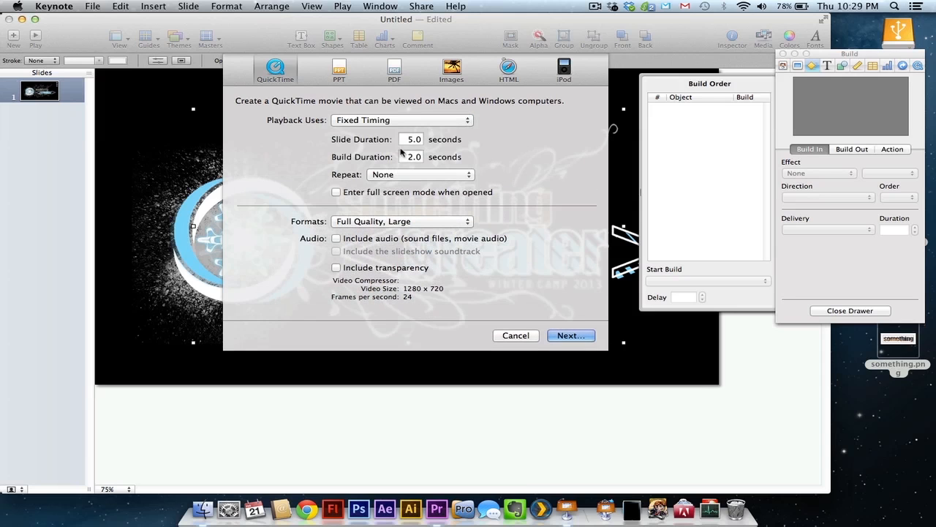
pyautogui.click(408, 140)
pyautogui.moveTo(408, 141); pyautogui.dragTo(389, 142)
pyautogui.write('10')
# Export the QuickTime movie to the Desktop under the name AnimatedLogo.
pyautogui.click(573, 336)
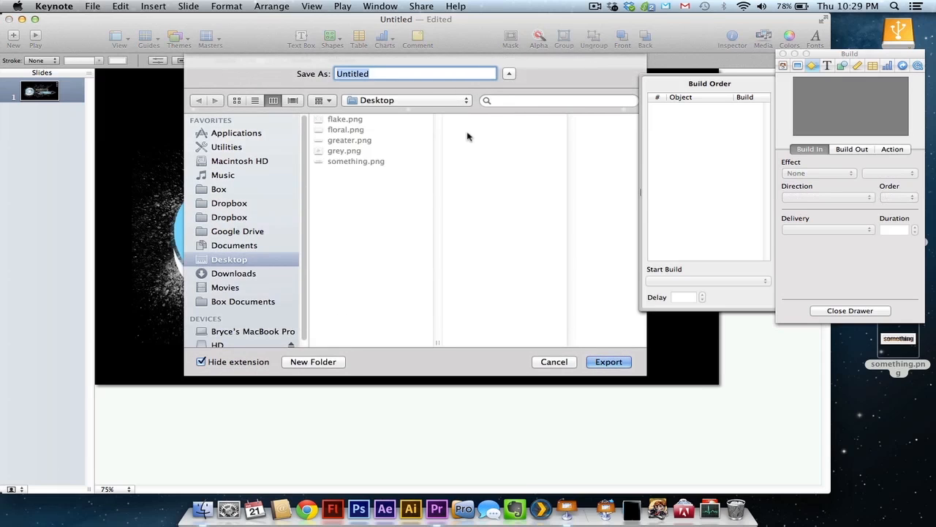
pyautogui.write('AnimatedLogo')
pyautogui.press('Return')
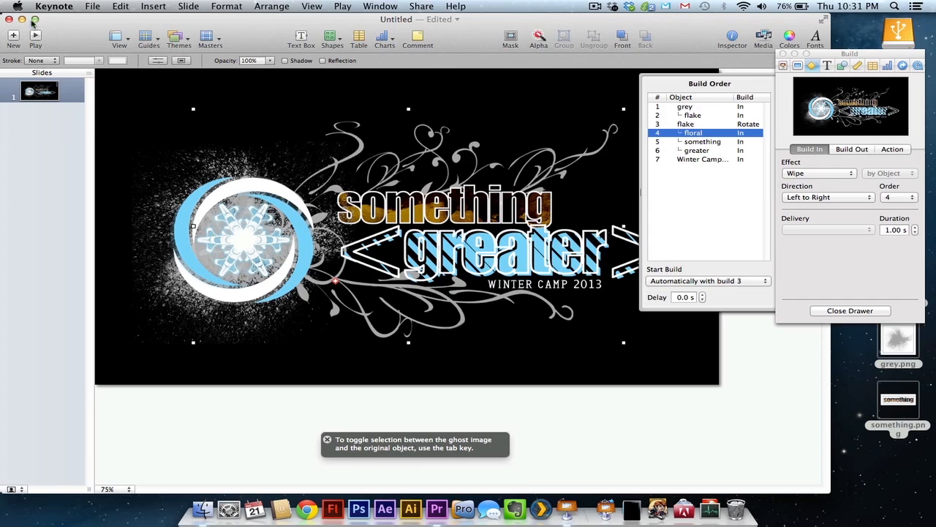
# Minimize the presentation and close its Build inspector, switching to the Tutorial project in Premiere Pro.
pyautogui.click(22, 19)
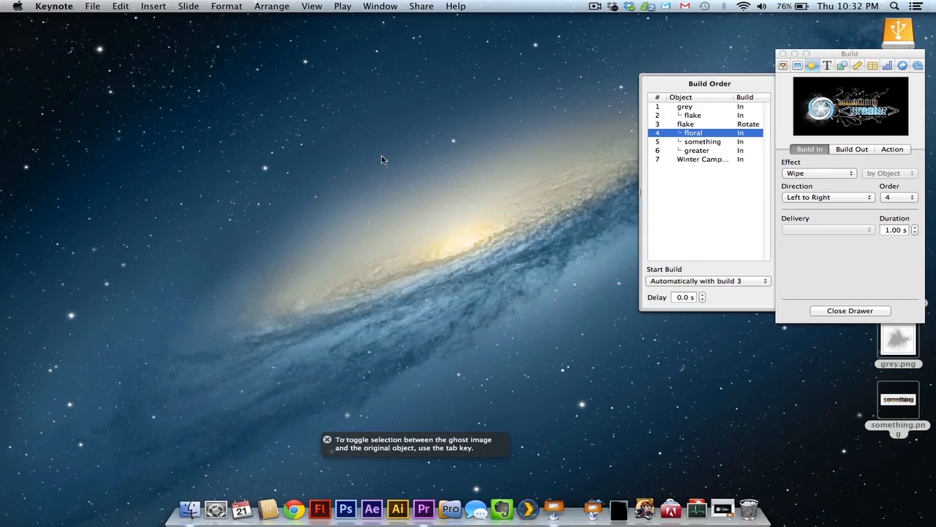
pyautogui.click(784, 54)
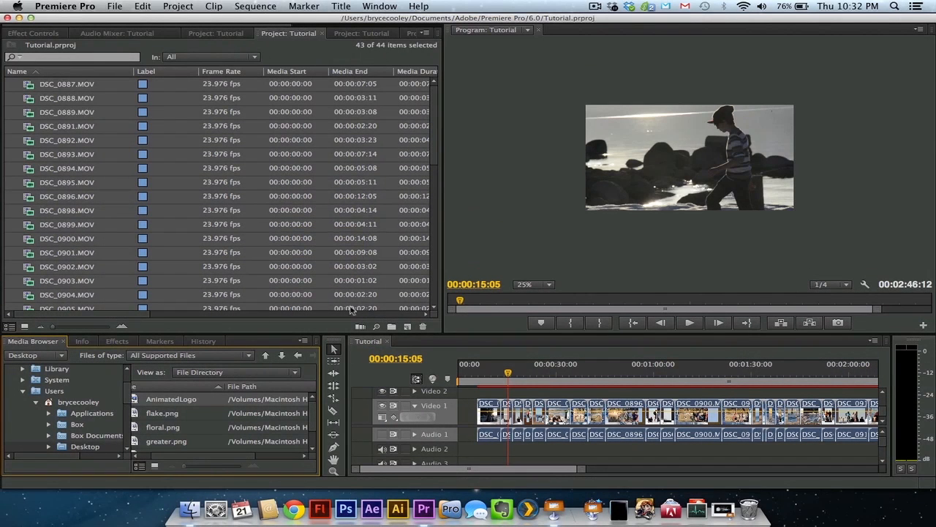
# Enlarge the media browser and timeline area, and import AnimatedLogo from the Desktop folder into the project.
pyautogui.click(35, 34)
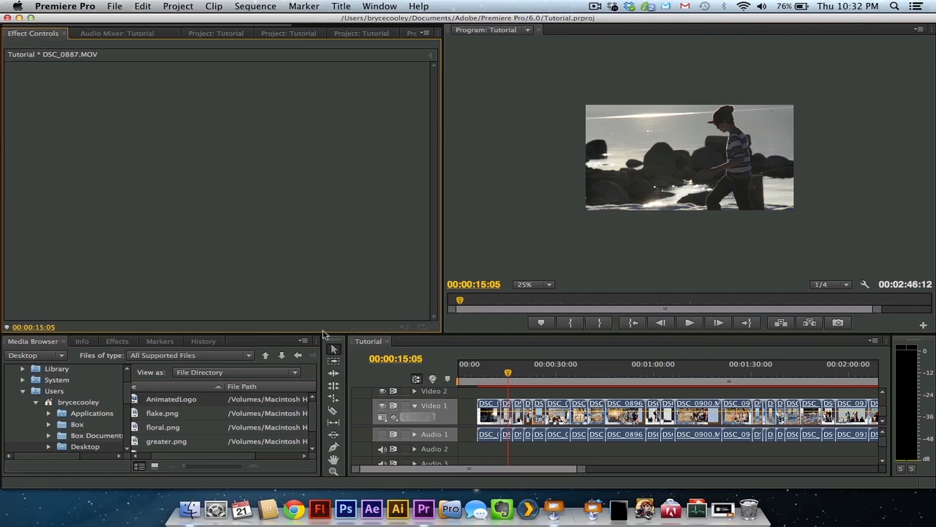
pyautogui.moveTo(327, 336); pyautogui.dragTo(335, 272)
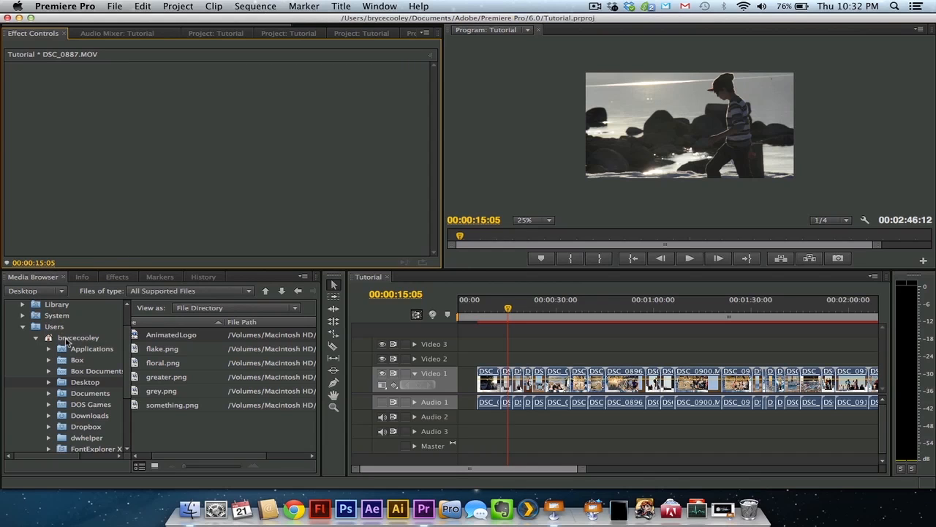
pyautogui.click(67, 338)
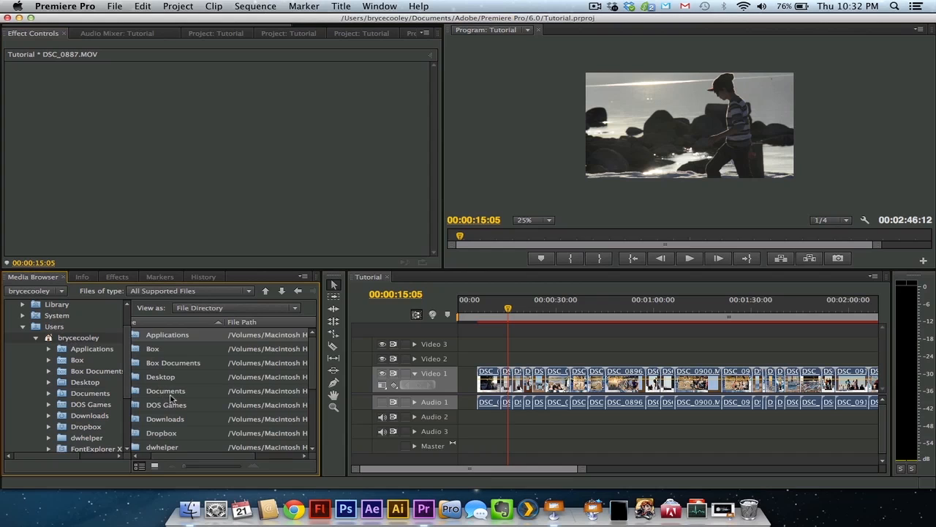
pyautogui.click(181, 378)
pyautogui.doubleClick(181, 378)
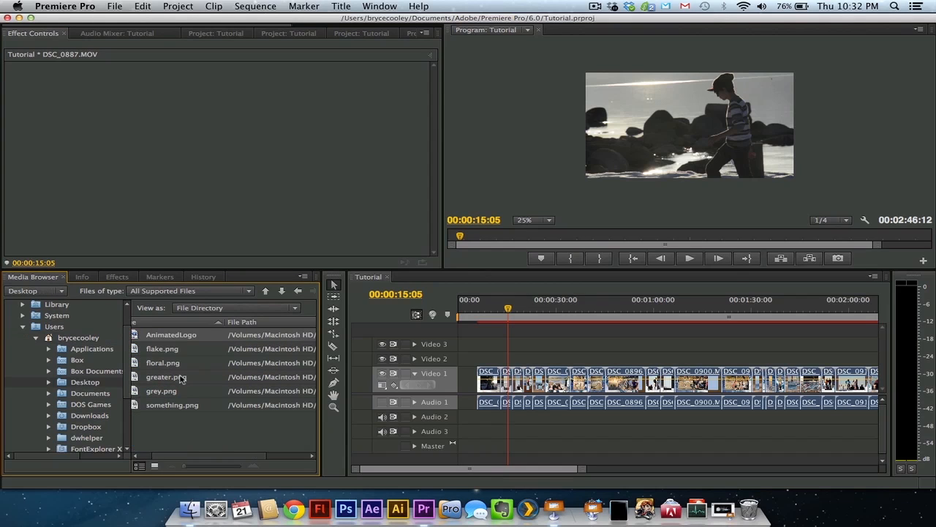
pyautogui.rightClick(167, 336)
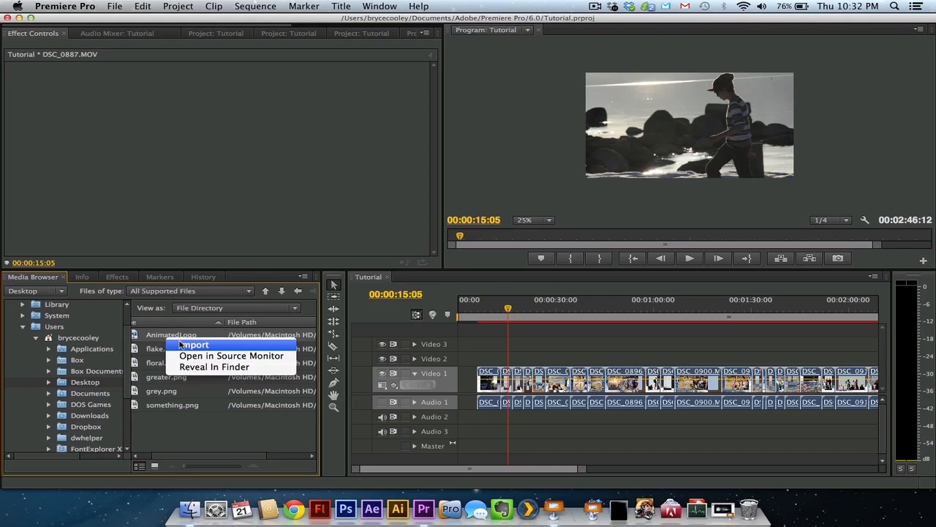
pyautogui.click(180, 344)
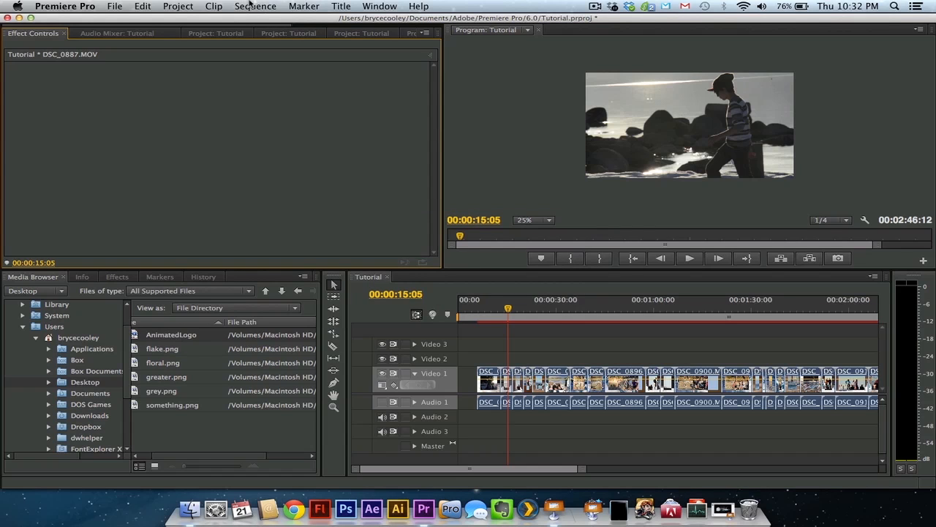
# Place AnimatedLogo.mov from the project's media at the very start of the Video 2 track.
pyautogui.click(230, 34)
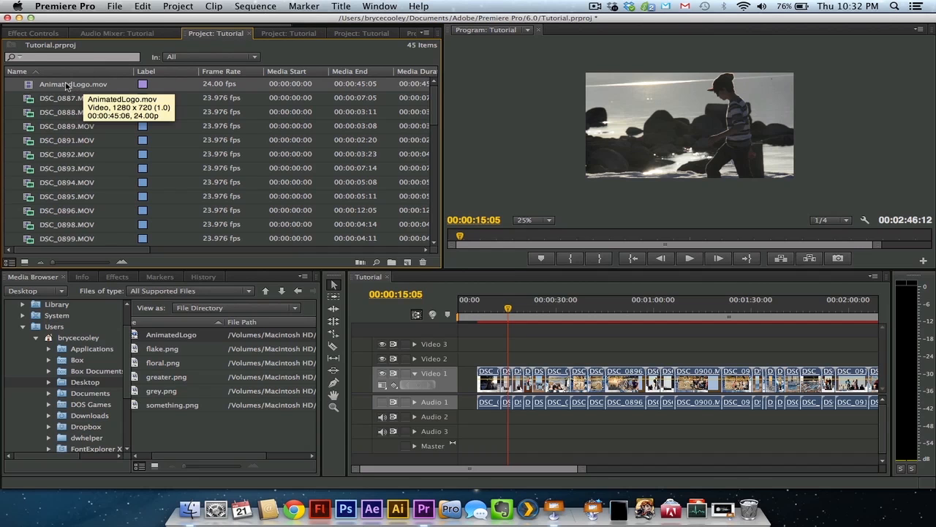
pyautogui.scroll(-10, 65, 102)
pyautogui.scroll(8, 64, 103)
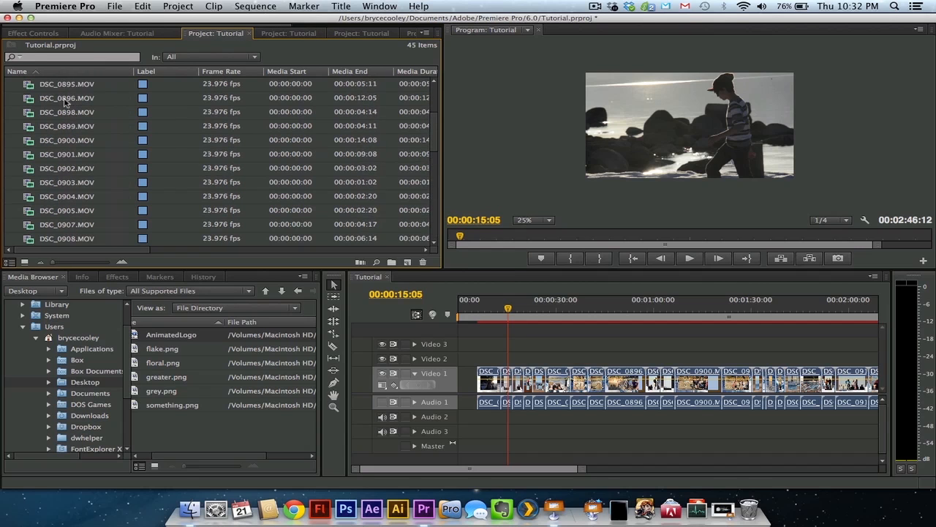
pyautogui.scroll(4, 64, 103)
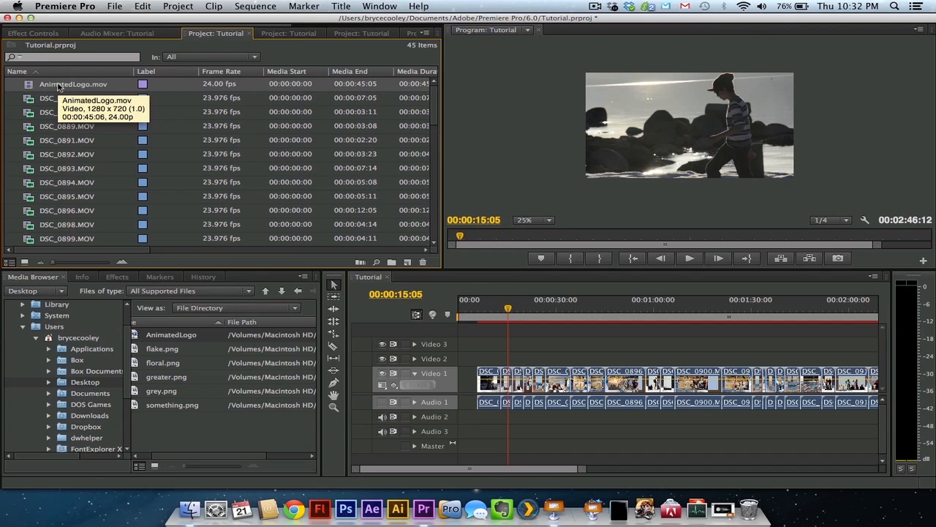
pyautogui.moveTo(58, 86); pyautogui.dragTo(459, 359)
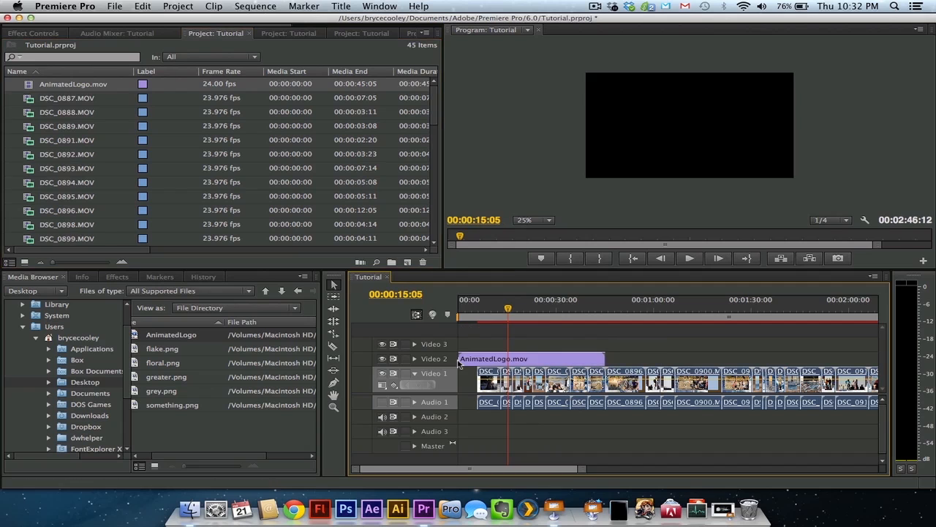
# Play the sequence from 00:00:00:00 to preview the animated logo at its original speed.
pyautogui.moveTo(481, 308); pyautogui.dragTo(450, 307)
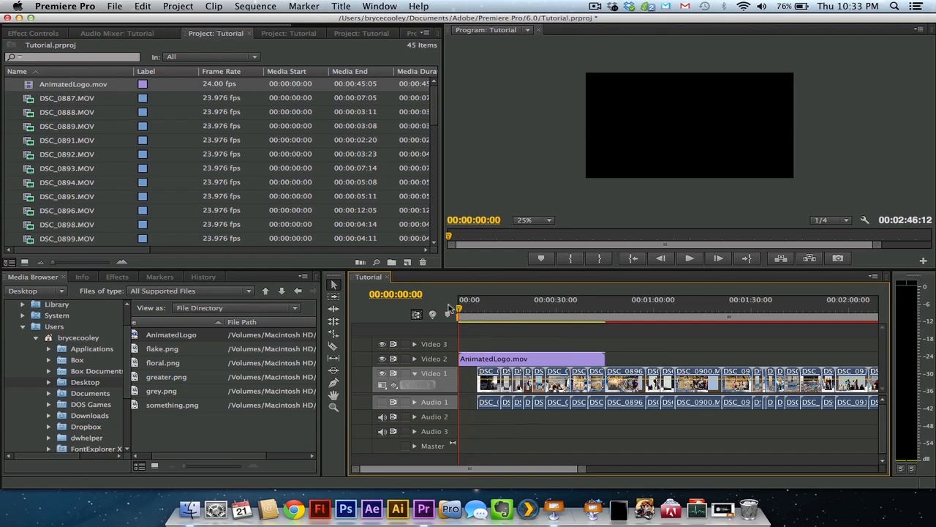
pyautogui.press('space')
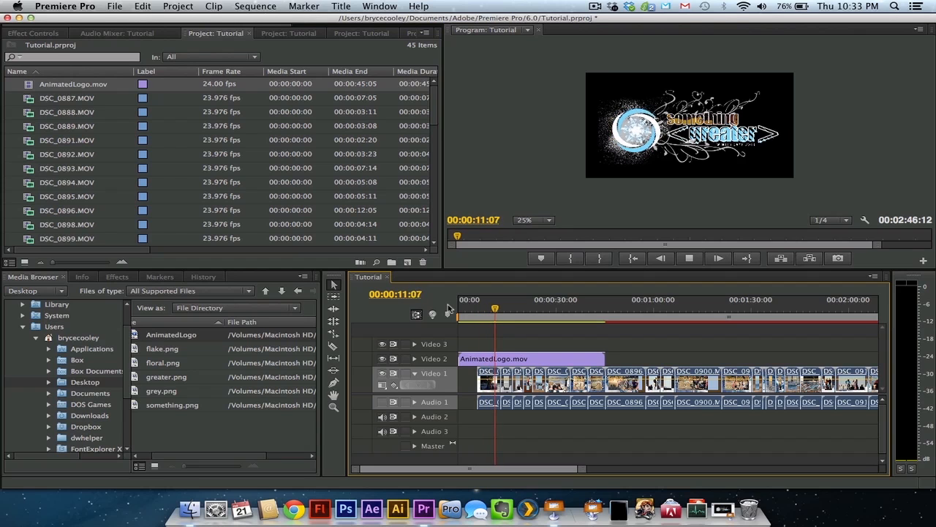
pyautogui.press('space')
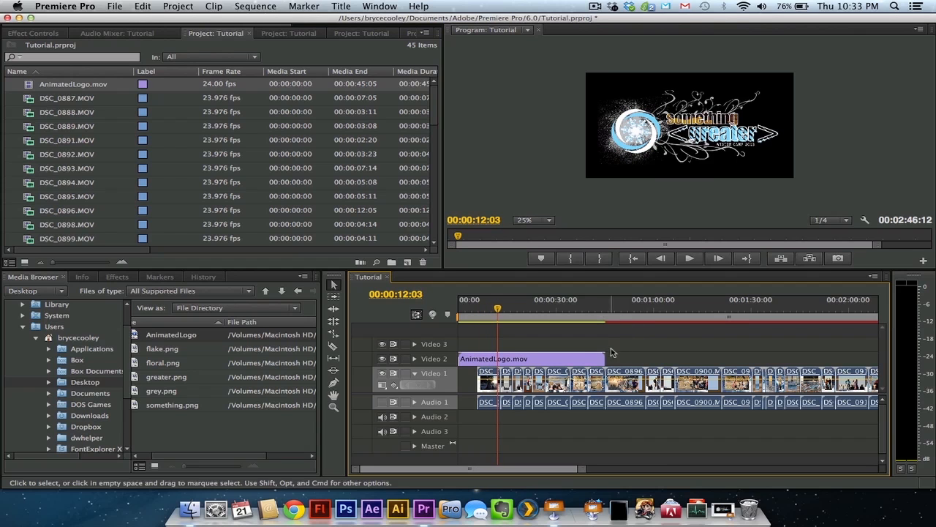
# Save the project and shorten the AnimatedLogo.mov clip with the Rate Stretch Tool to end just past the playhead, at about 13 s.
pyautogui.moveTo(604, 359)
pyautogui.mouseDown()
pyautogui.moveTo(521, 359)
pyautogui.moveTo(604, 359)
pyautogui.mouseUp()
pyautogui.press('super+s')
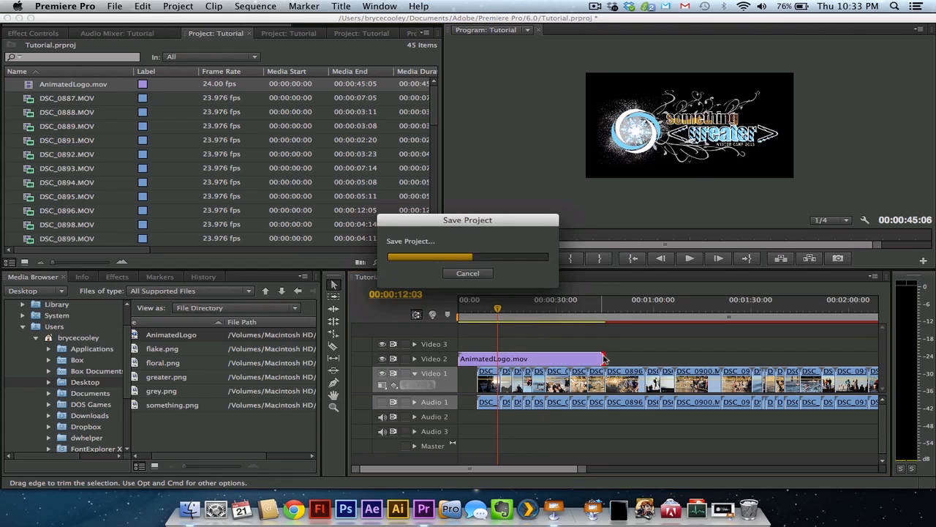
pyautogui.press('r')
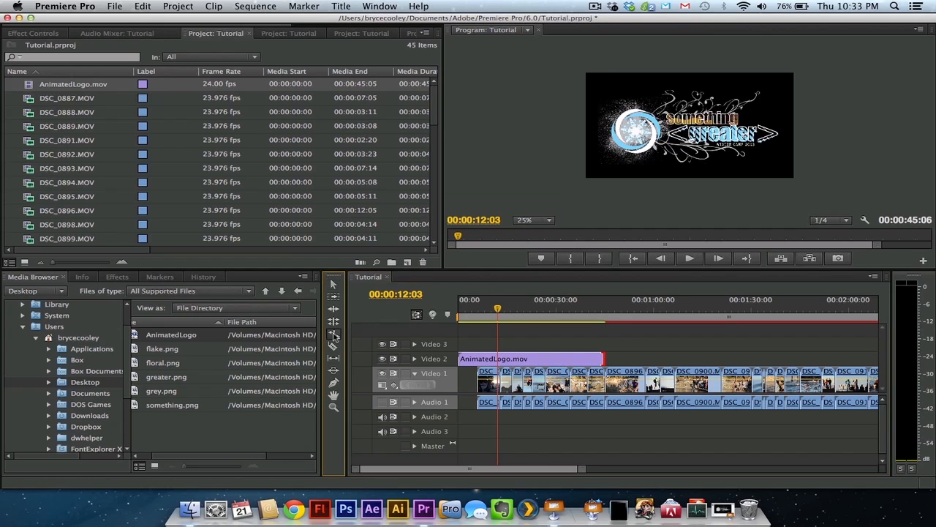
pyautogui.moveTo(599, 359); pyautogui.dragTo(601, 358)
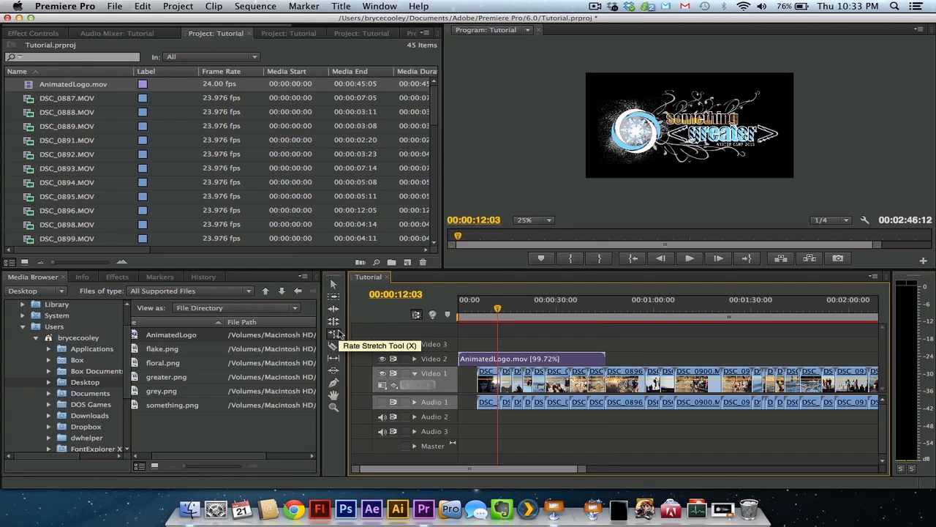
pyautogui.moveTo(604, 359); pyautogui.dragTo(500, 360)
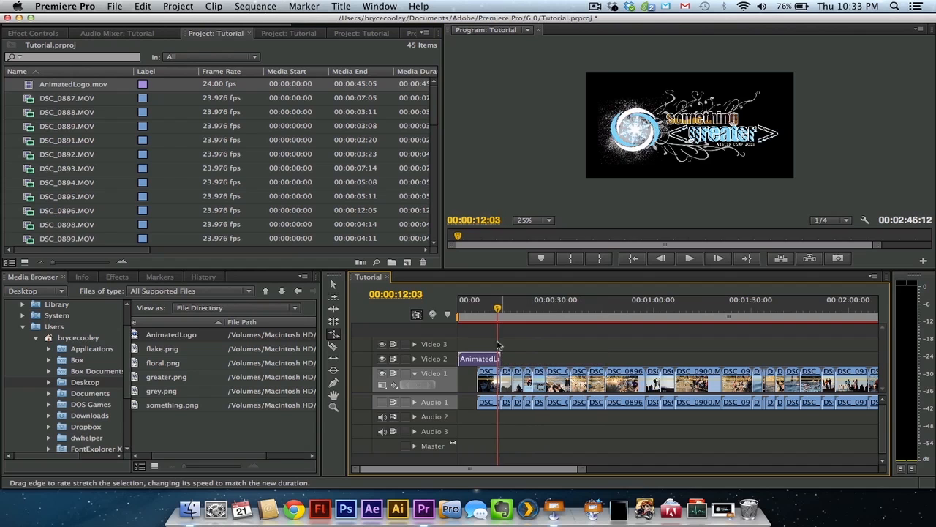
# Play the sequence from the start to check the sped-up logo, and return to the Selection tool.
pyautogui.moveTo(474, 303); pyautogui.dragTo(443, 302)
pyautogui.press('space')
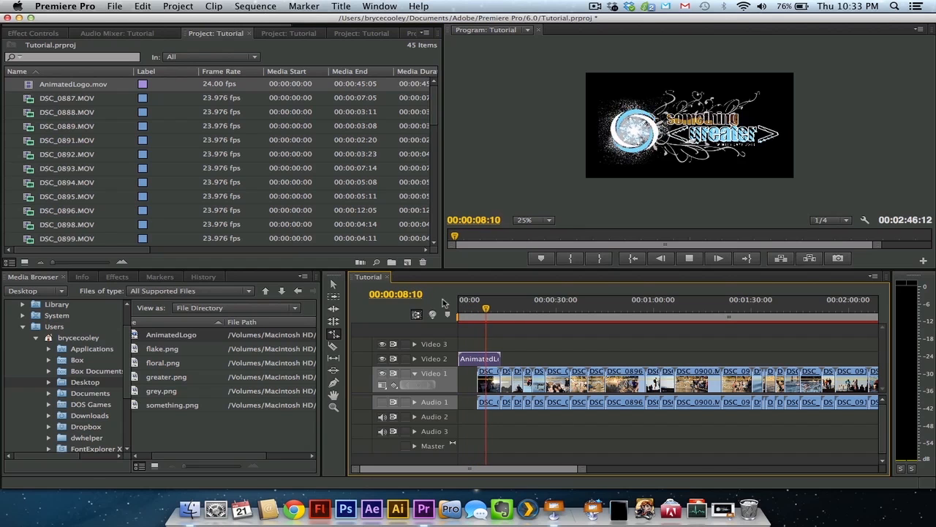
pyautogui.press('space')
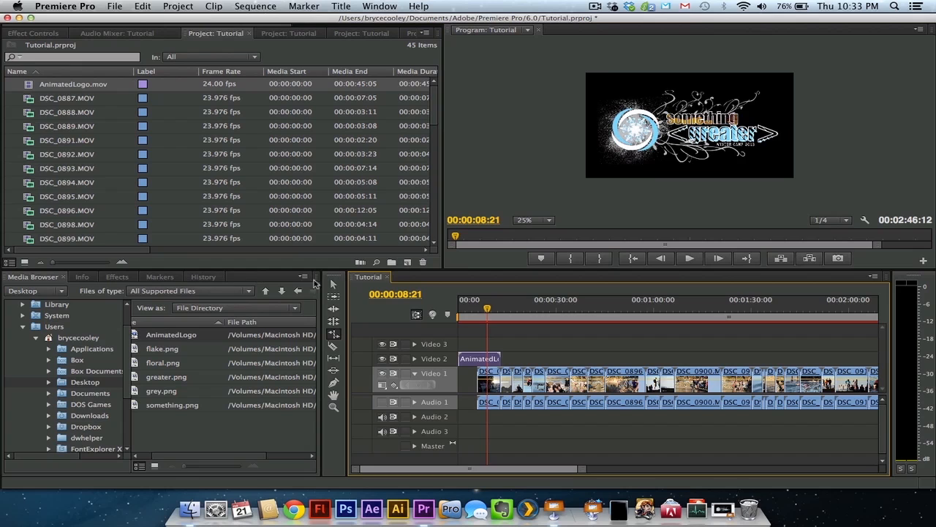
pyautogui.click(333, 285)
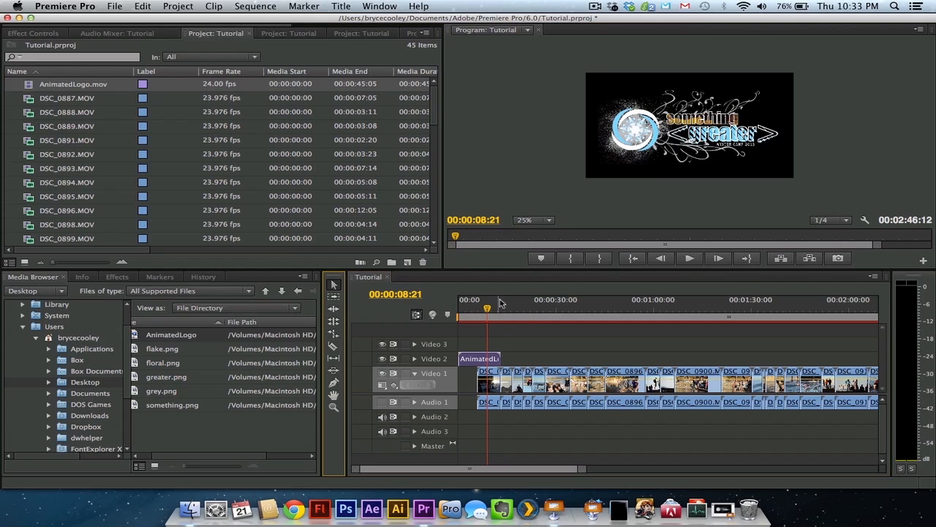
# Select the AnimatedLogo.mov clip on Video 2 and expand its Opacity settings in the effect controls.
pyautogui.click(539, 350)
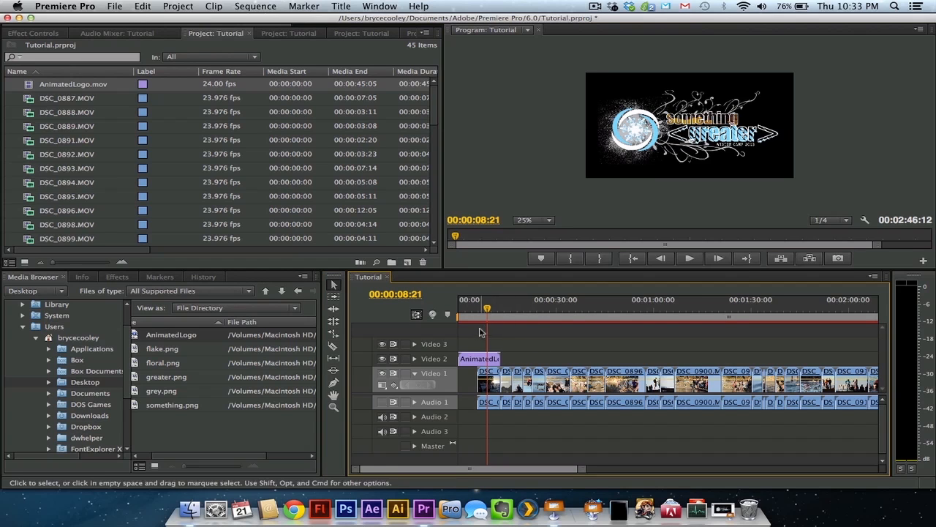
pyautogui.click(487, 358)
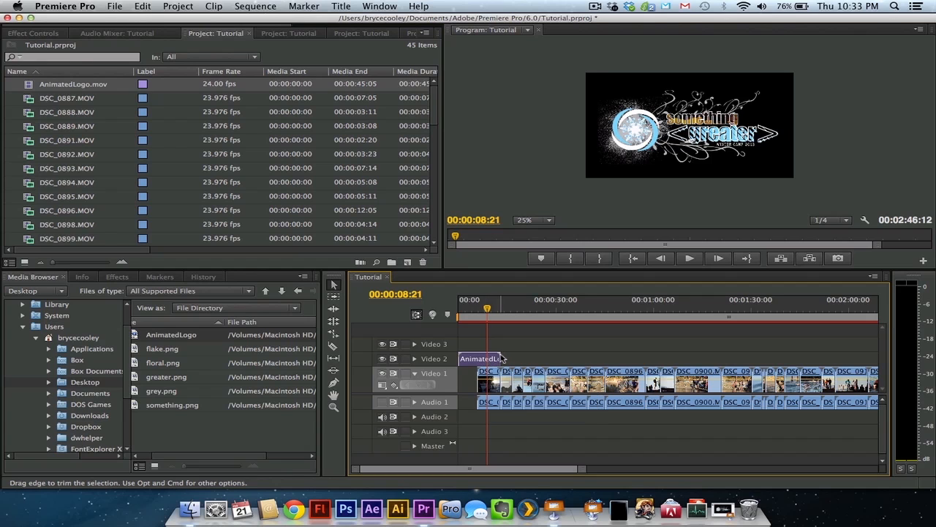
pyautogui.click(34, 33)
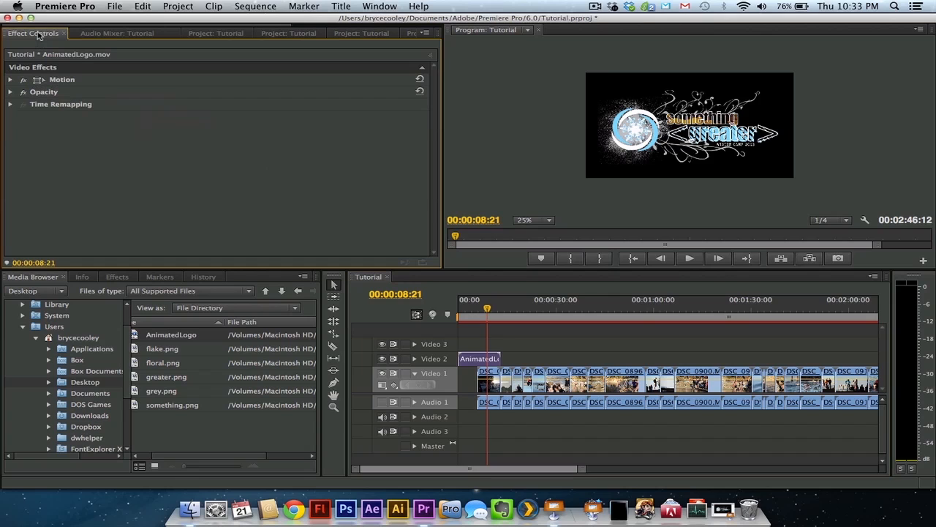
pyautogui.click(11, 92)
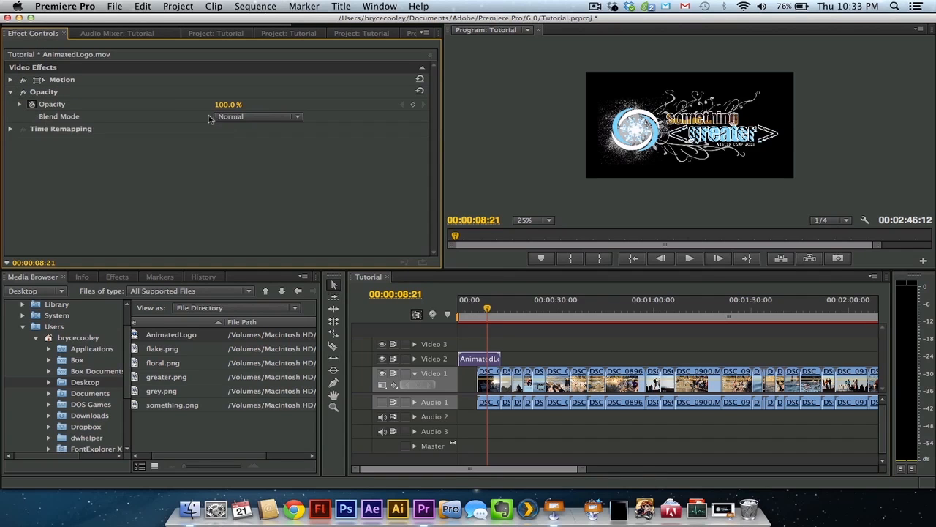
# Try the Darken, Multiply and Color Dodge blend modes on the AnimatedLogo.mov clip.
pyautogui.click(298, 117)
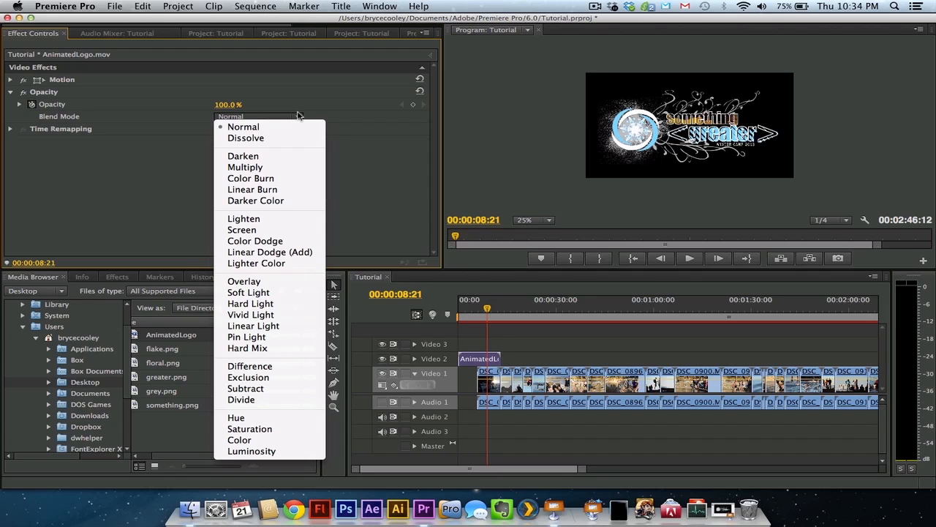
pyautogui.click(277, 157)
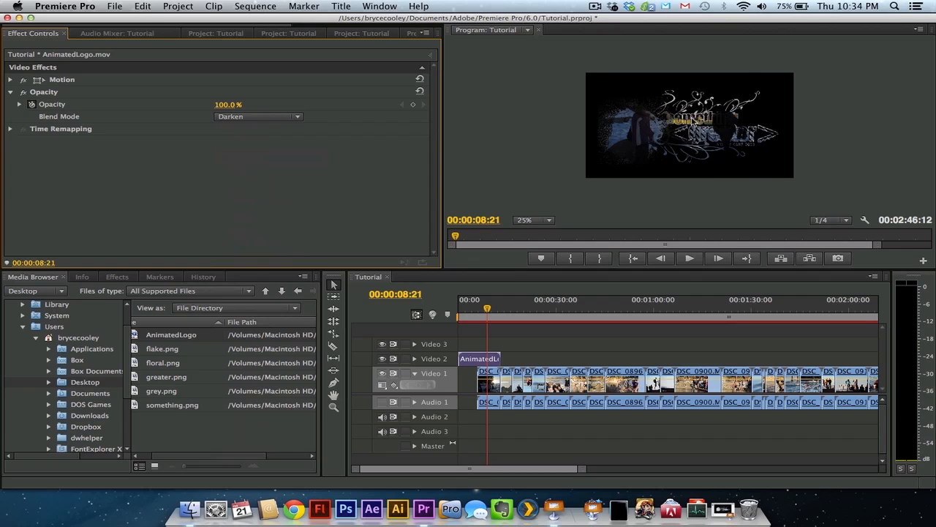
pyautogui.click(295, 116)
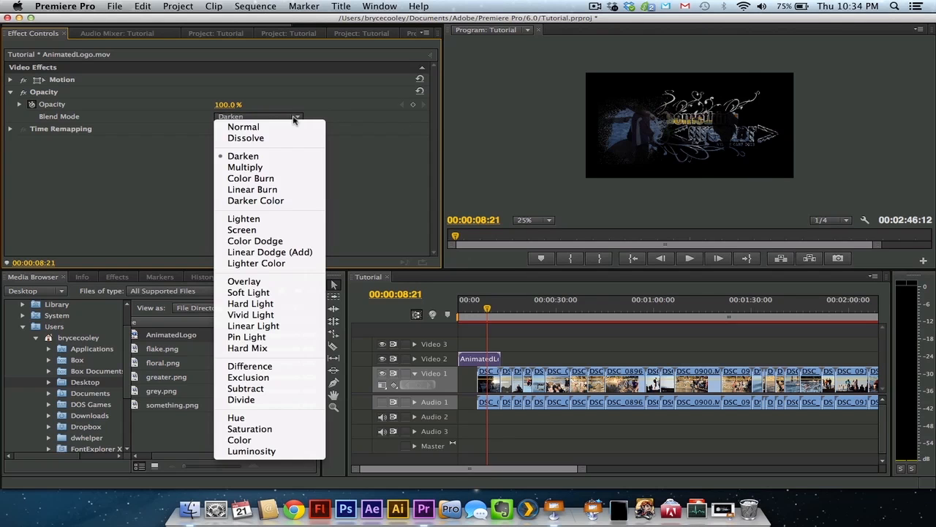
pyautogui.click(284, 167)
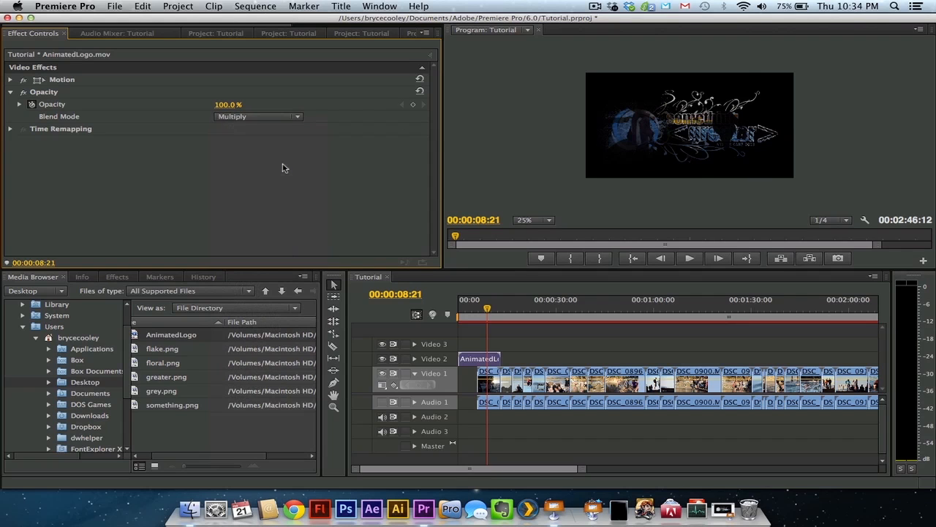
pyautogui.click(263, 119)
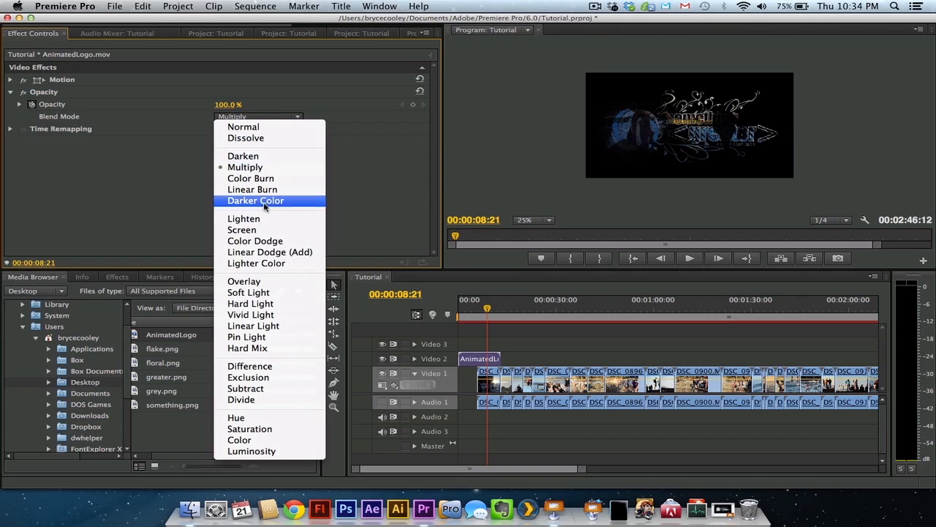
pyautogui.click(255, 242)
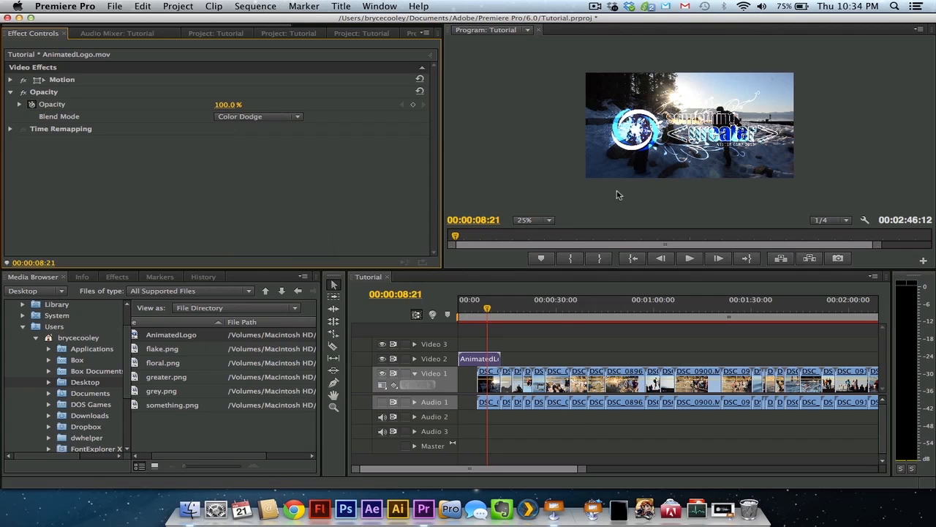
# Enlarge the program preview to 75% and set the AnimatedLogo.mov clip's blend mode to Lighten.
pyautogui.click(542, 221)
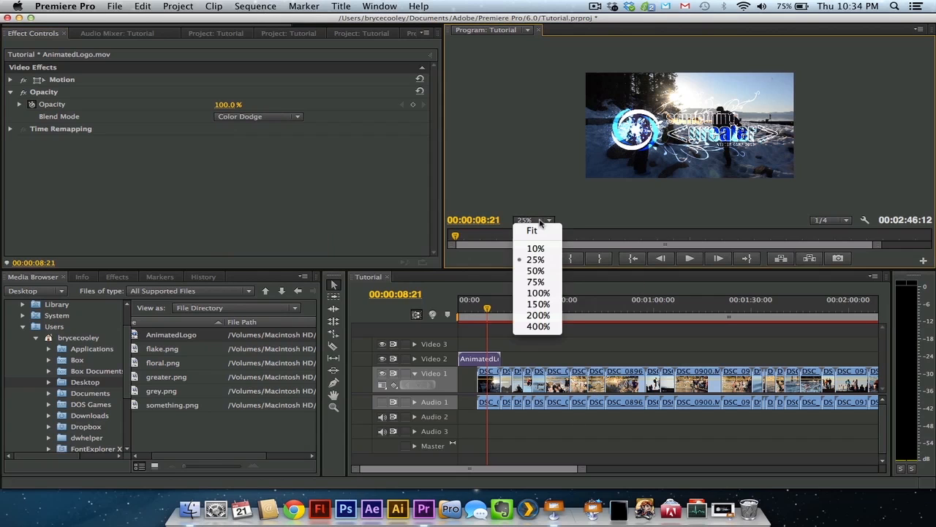
pyautogui.click(541, 282)
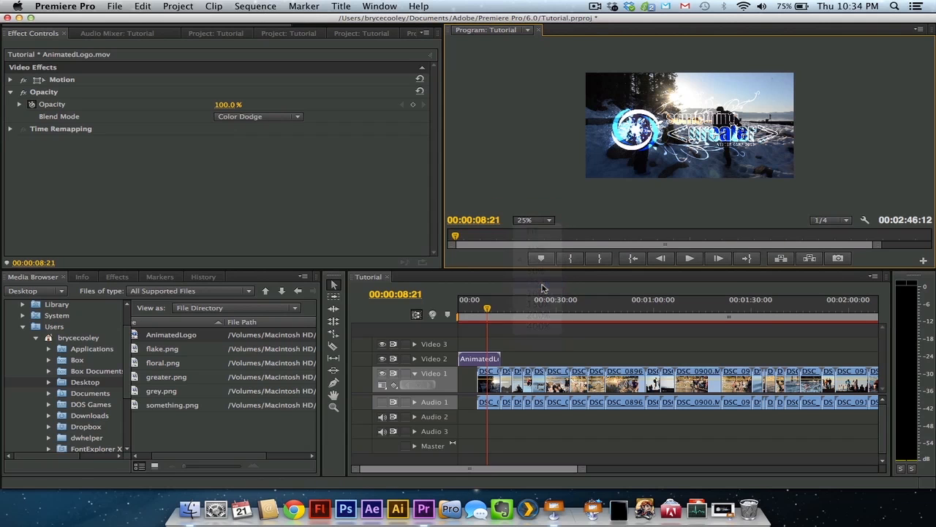
pyautogui.press('Left')
pyautogui.press('Left')
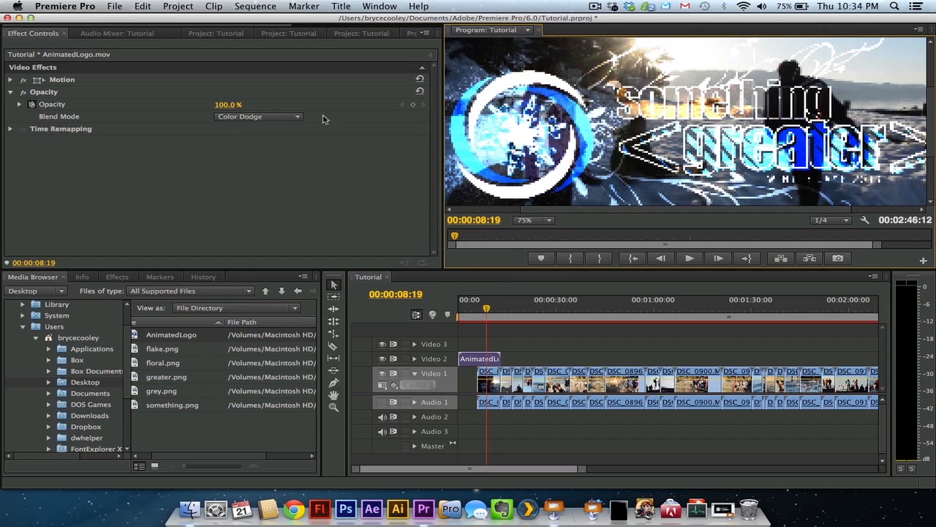
pyautogui.click(282, 117)
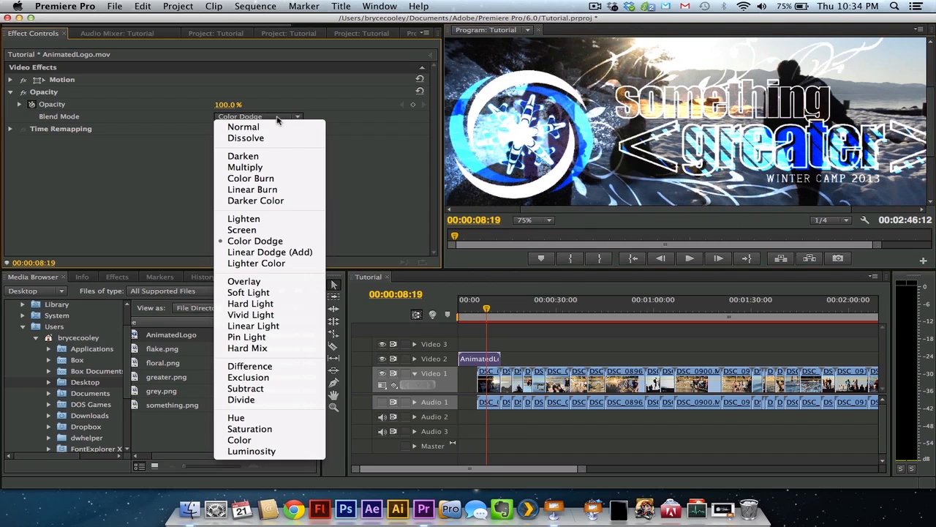
pyautogui.click(244, 219)
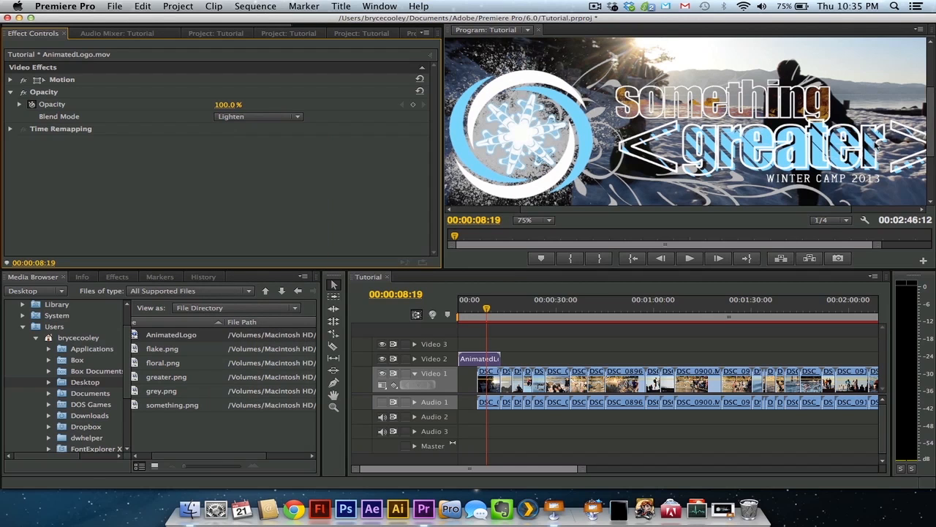
# Set the program preview to 50% and play the sequence from 00:00:04:00 to check the logo blending over the footage.
pyautogui.click(529, 220)
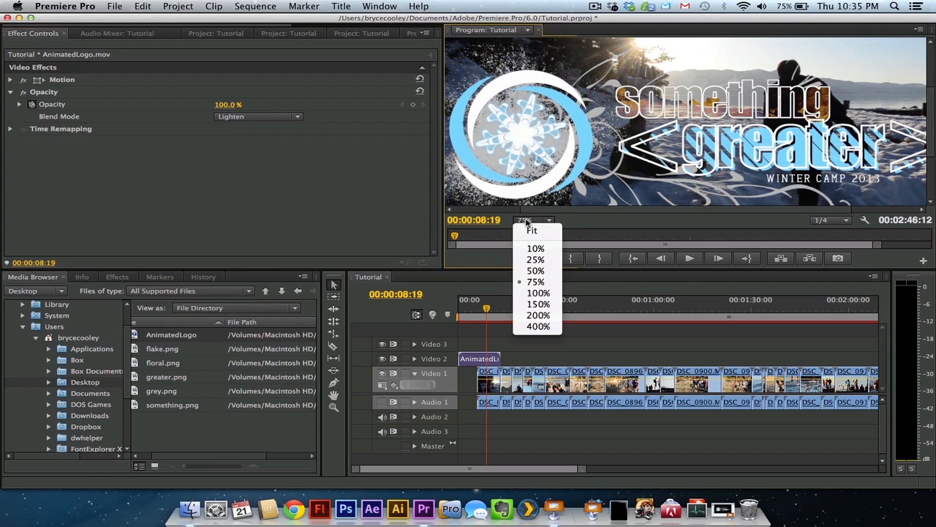
pyautogui.click(534, 272)
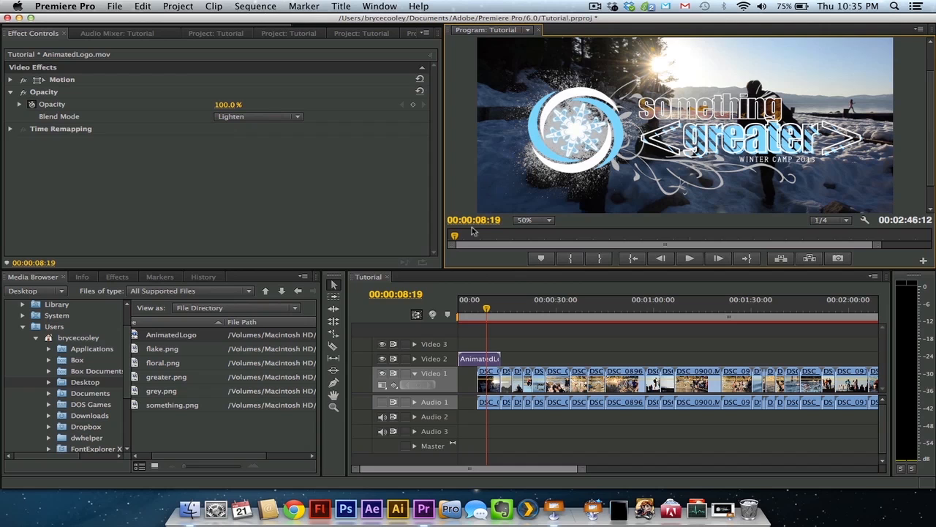
pyautogui.click(474, 310)
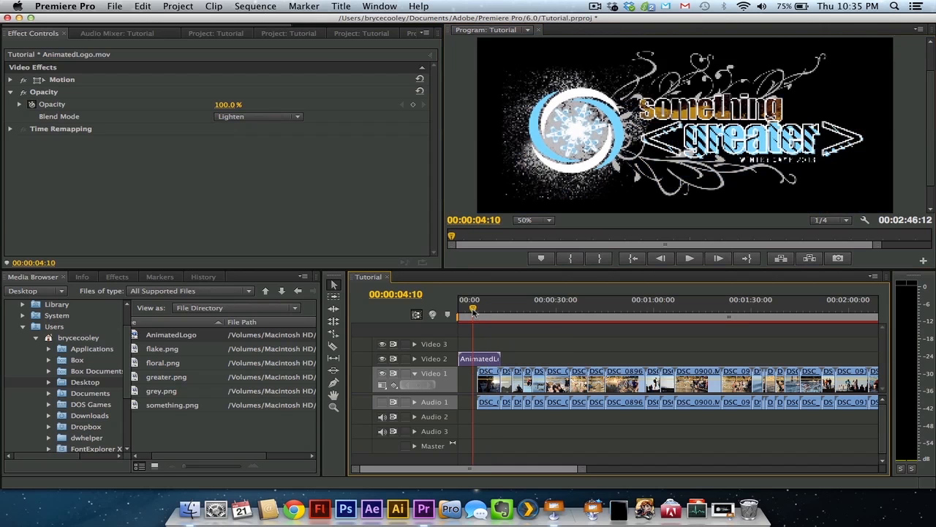
pyautogui.moveTo(473, 311)
pyautogui.mouseDown()
pyautogui.moveTo(464, 310)
pyautogui.moveTo(500, 311)
pyautogui.moveTo(471, 313)
pyautogui.mouseUp()
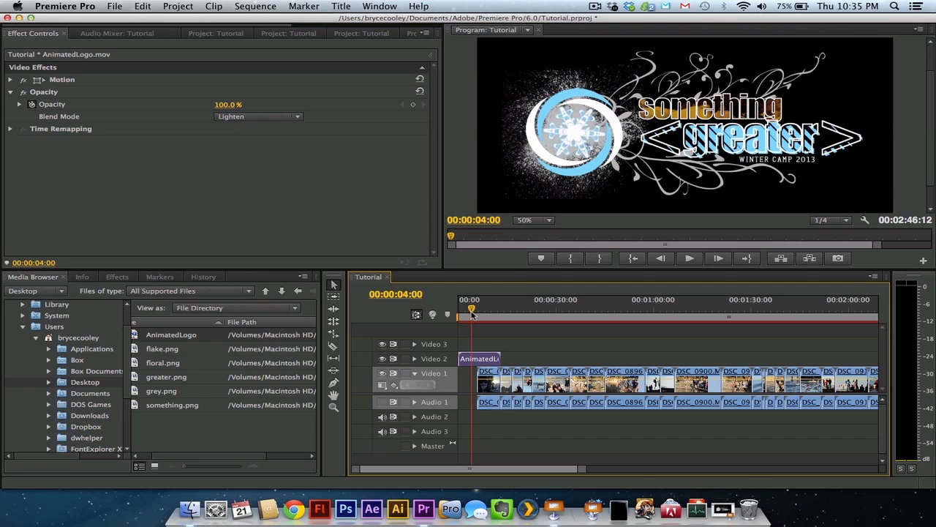
pyautogui.press('space')
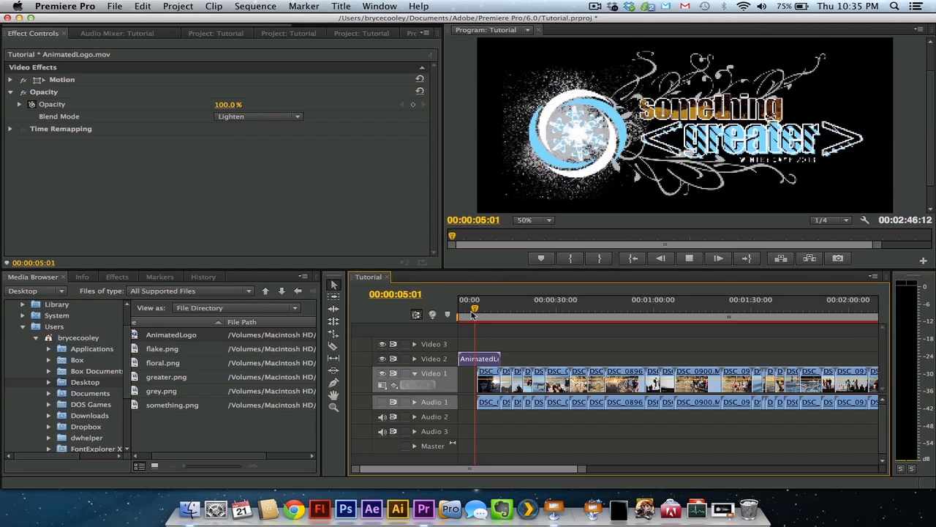